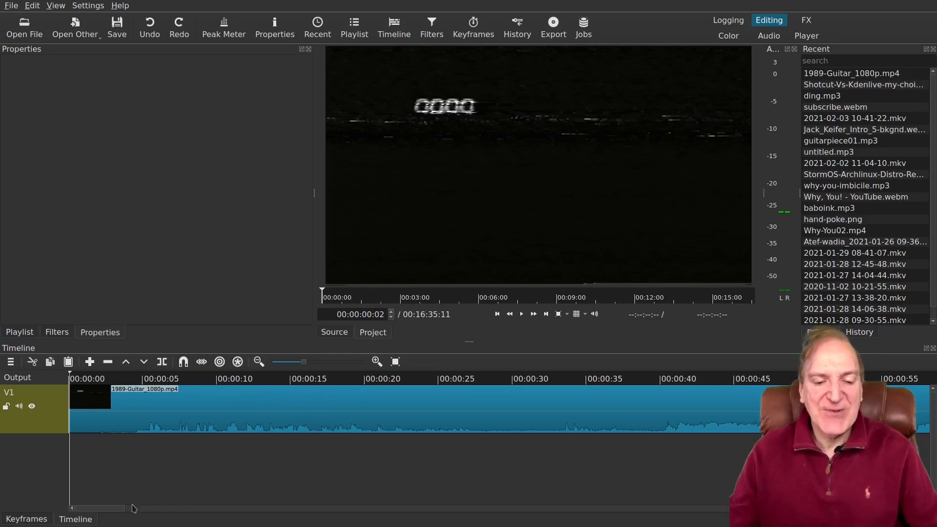
- Find the unwanted passage in the guitar clip and split the clip at 00:01:57:18
left_click_drag(123, 511, 201, 508)
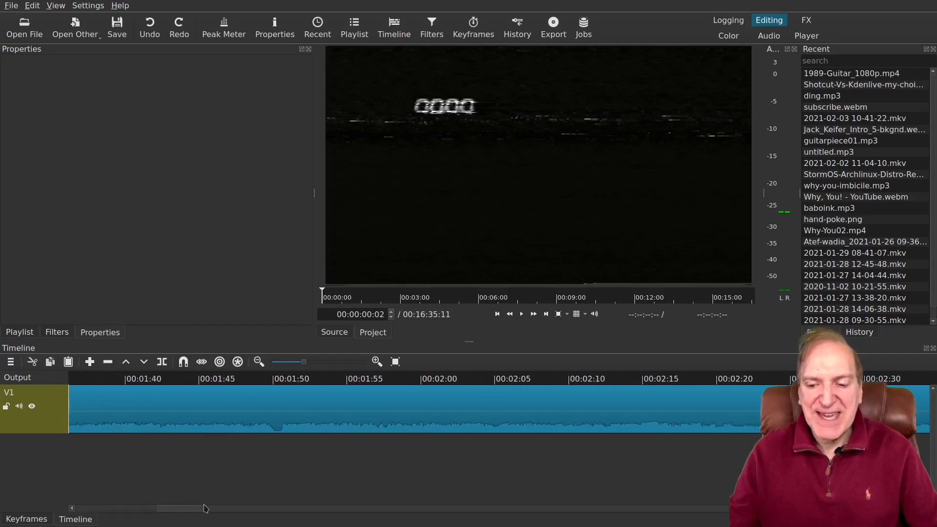
left_click(490, 380)
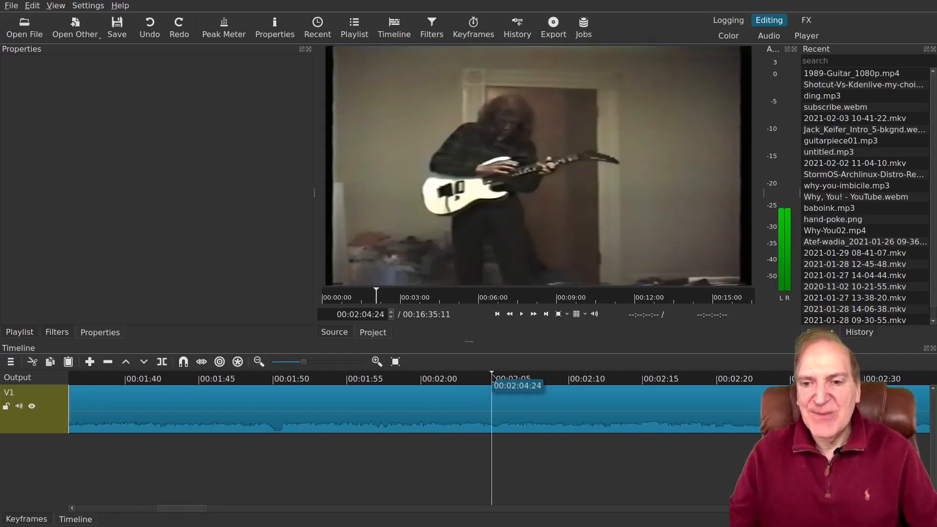
left_click_drag(492, 376, 381, 375)
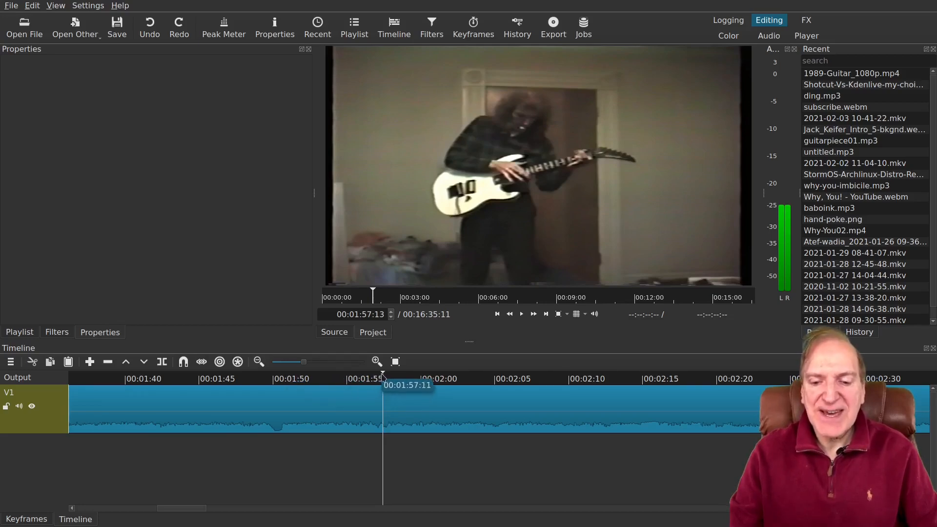
left_click_drag(383, 375, 281, 383)
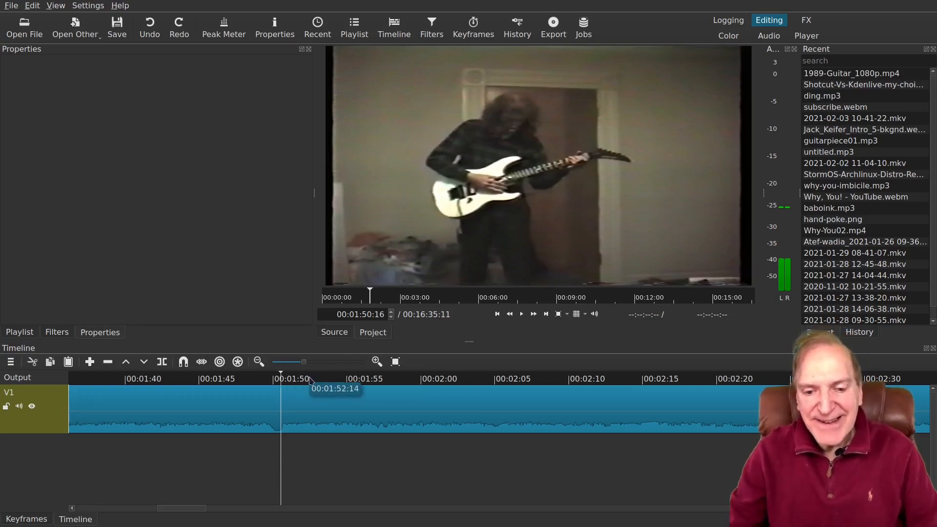
left_click_drag(281, 376, 385, 386)
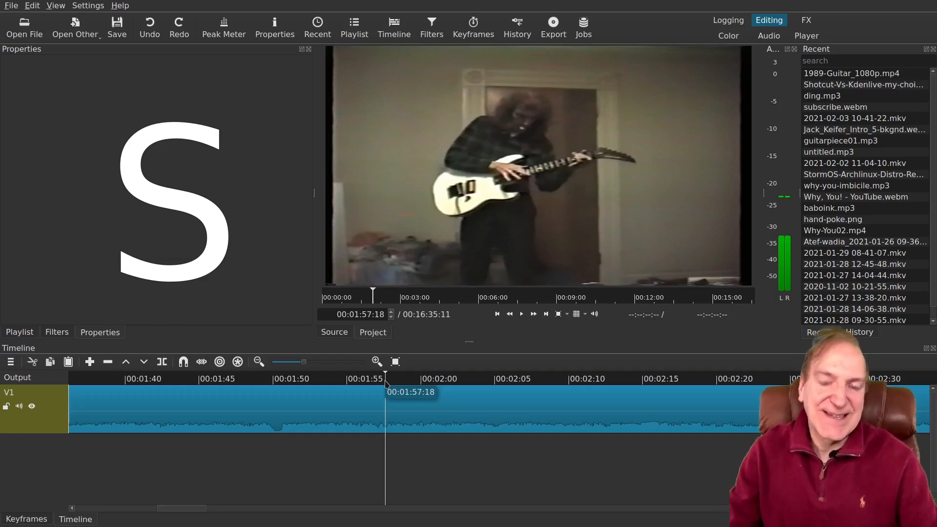
key("s")
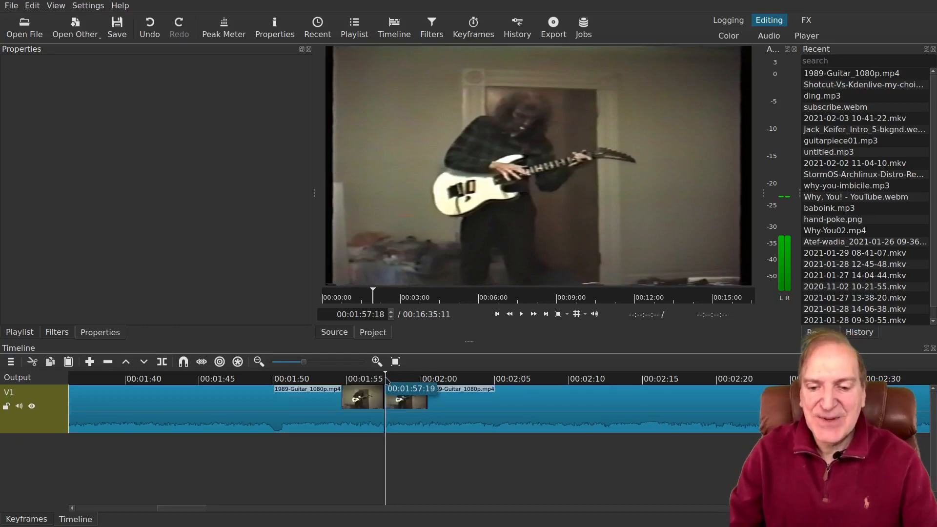
- Split the guitar clip again at 00:02:05:04 and ripple-delete the section between the two cuts
left_click(394, 379)
left_click_drag(399, 382, 496, 392)
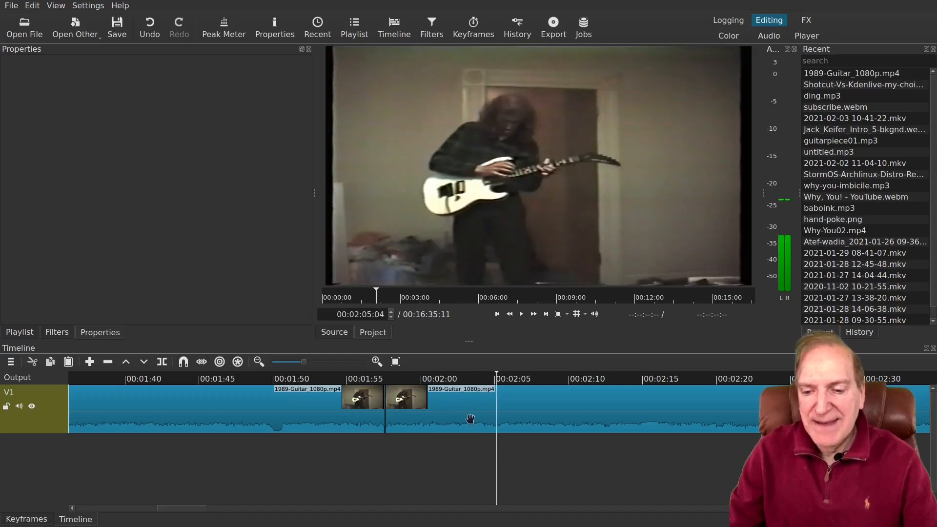
key("s")
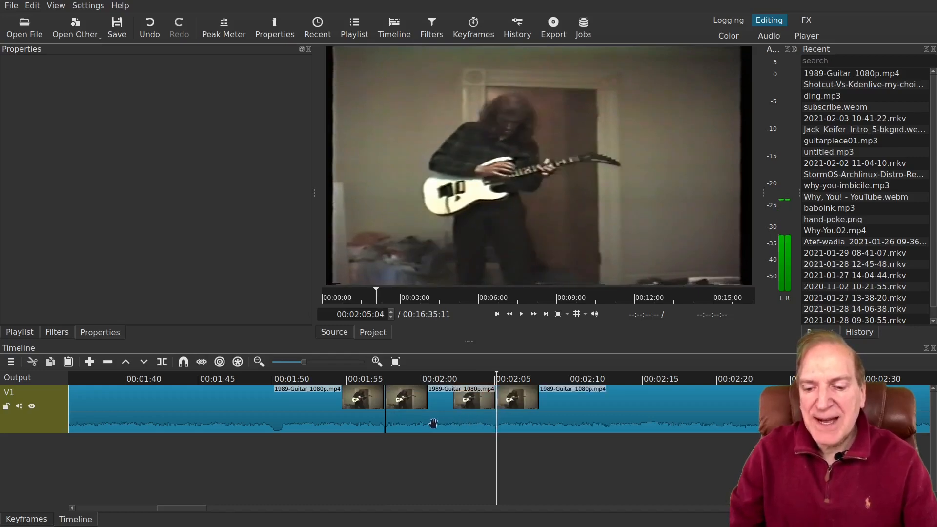
left_click(434, 424)
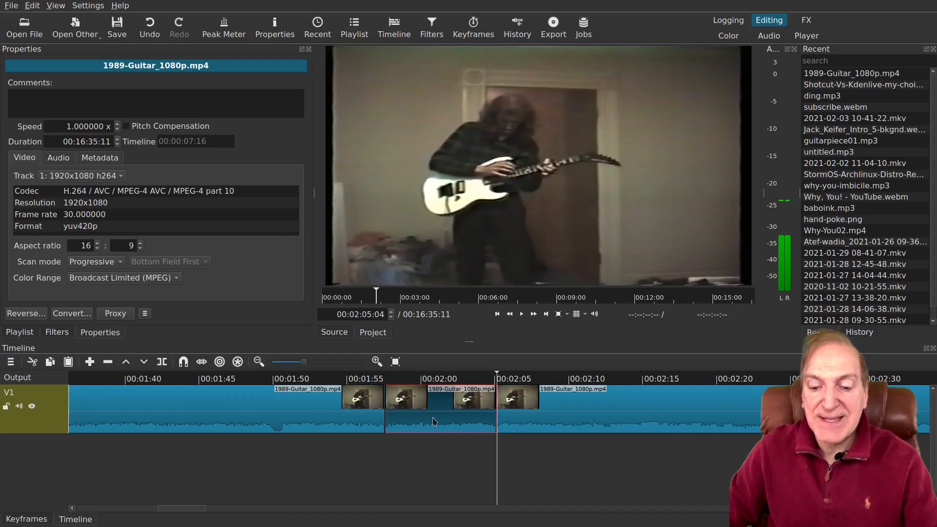
key("Delete")
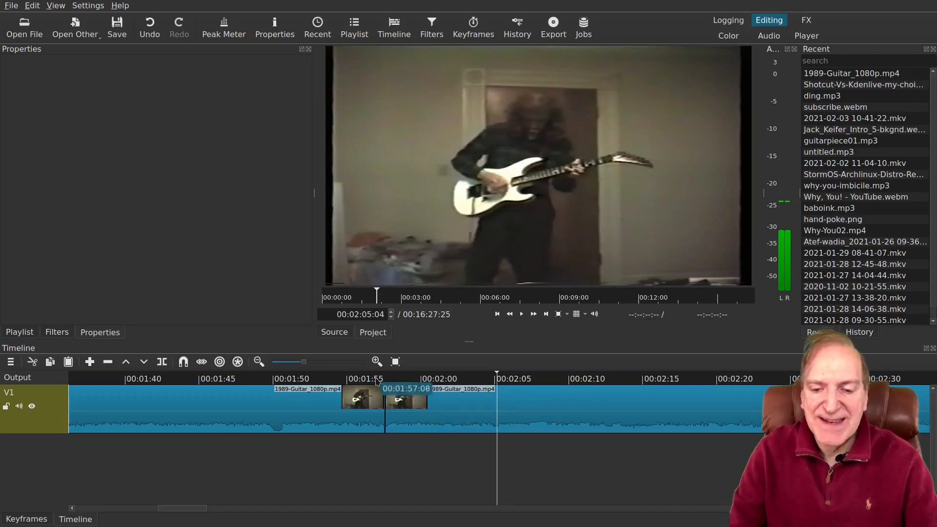
- Play the video from about 00:01:55 across the new cut to check the join
left_click(359, 382)
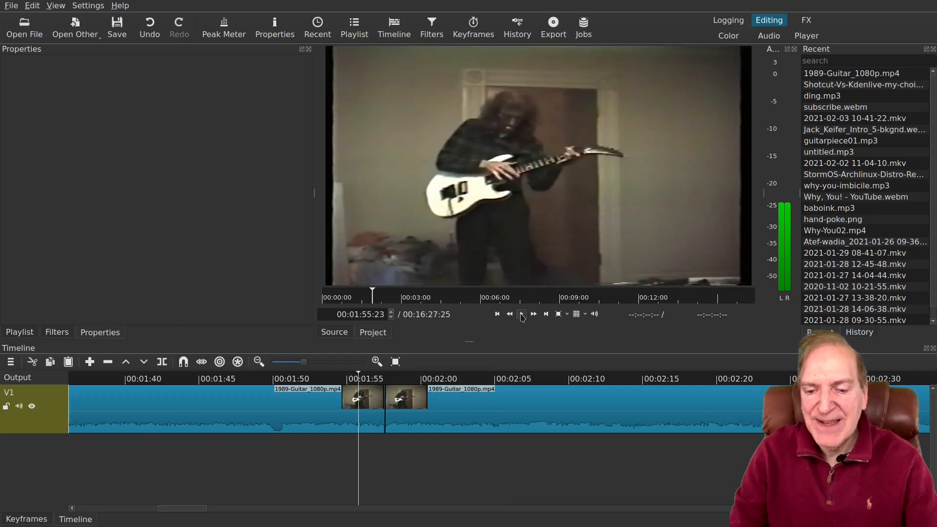
left_click(521, 314)
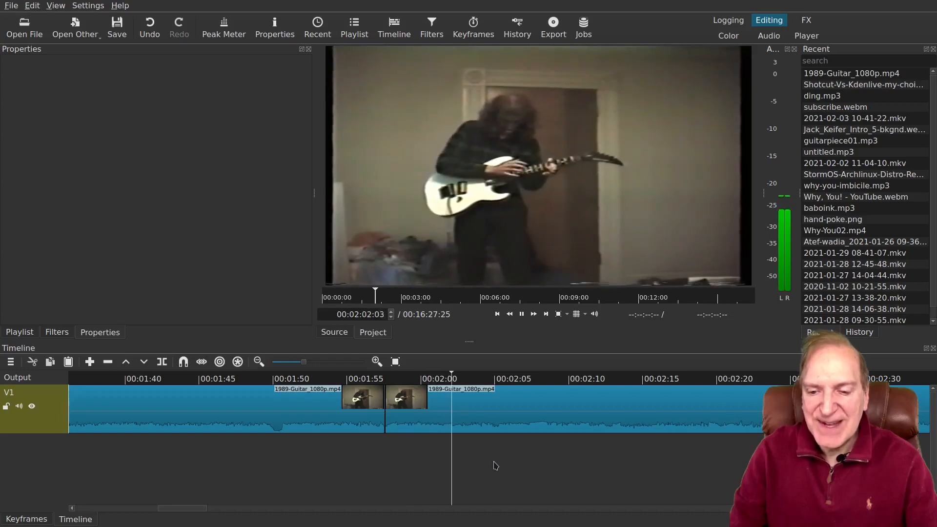
left_click(522, 315)
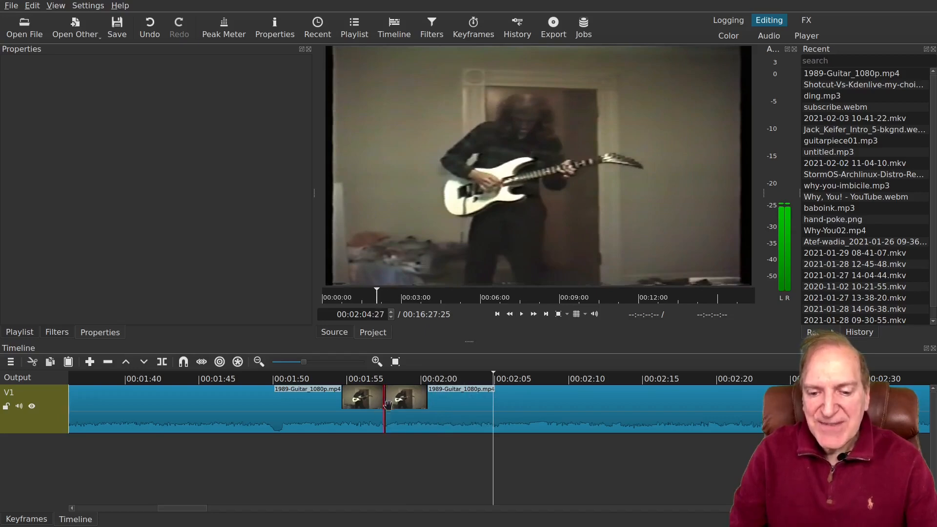
- Slide the second guitar clip slightly over the end of the first to create a transition between them
left_click(478, 411)
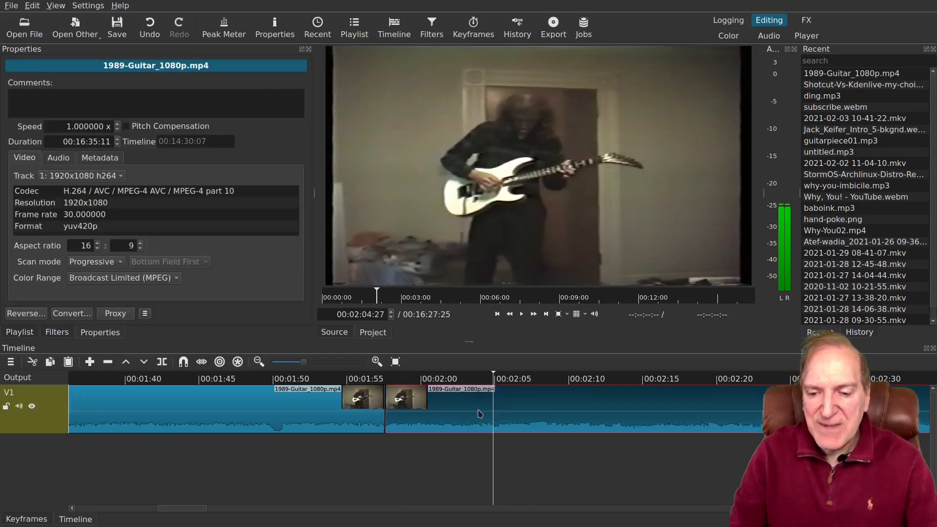
left_click(315, 416)
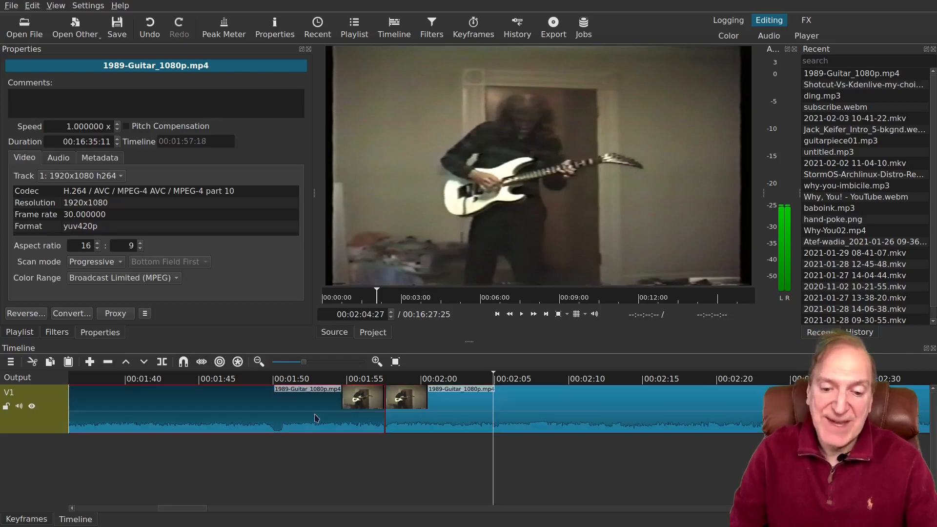
left_click(459, 422)
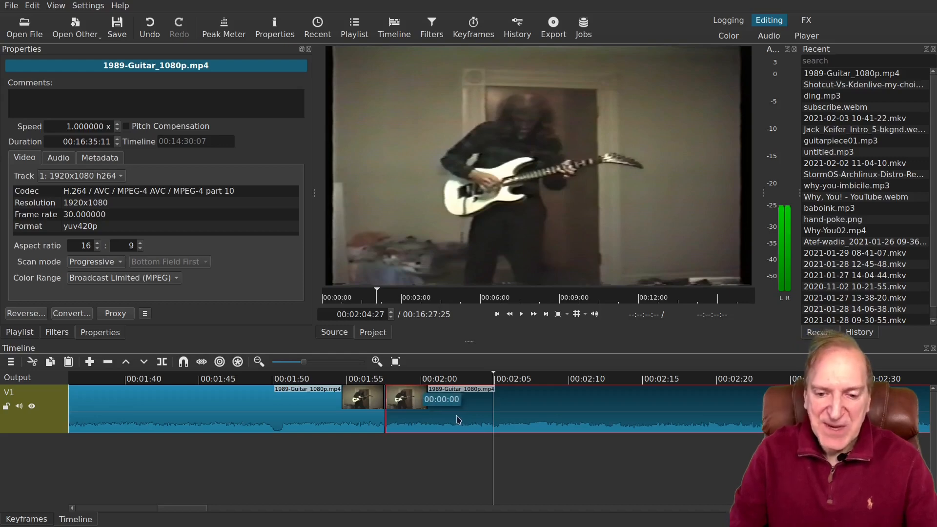
left_click_drag(461, 421, 445, 439)
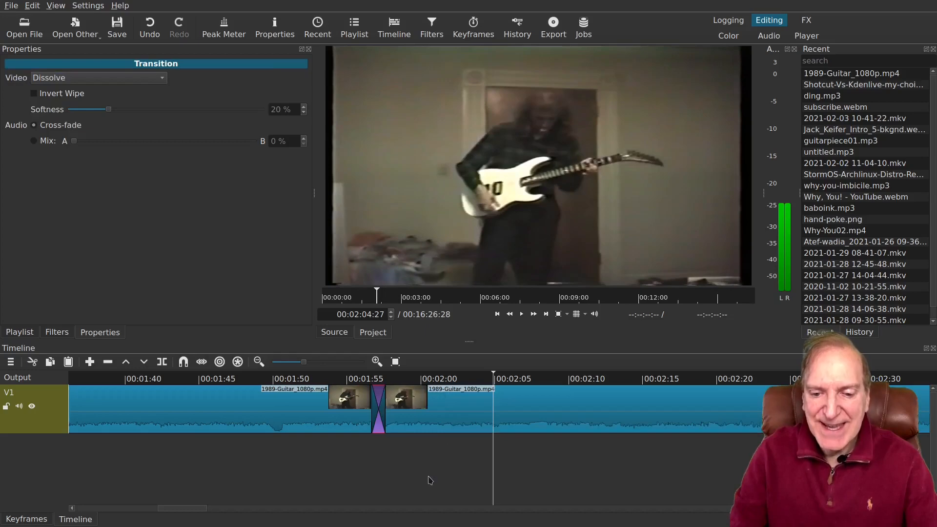
- Play the timeline from just before the dissolve transition to check how the clips blend
left_click(355, 379)
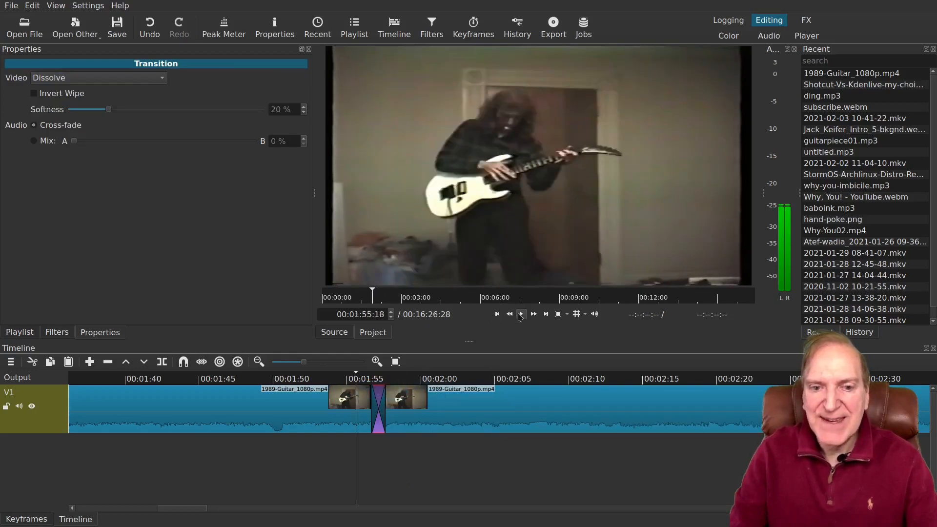
left_click(521, 315)
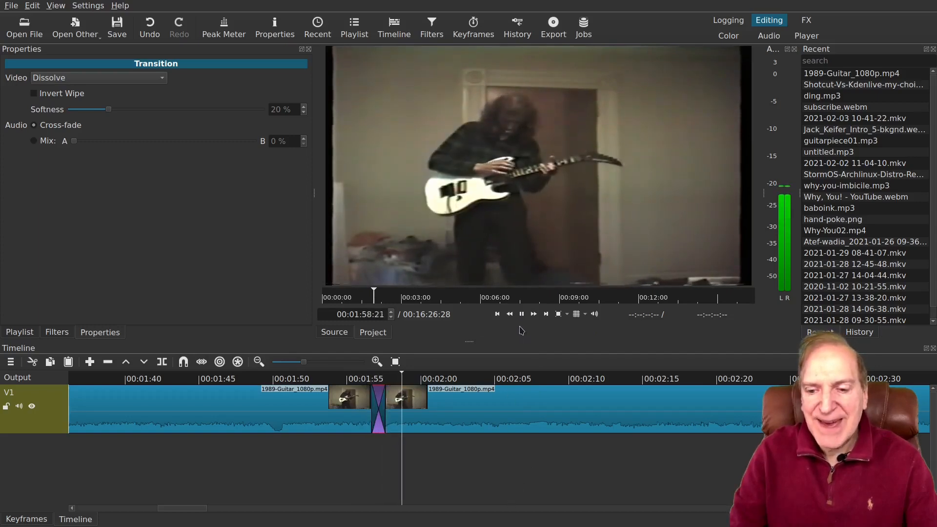
key("space")
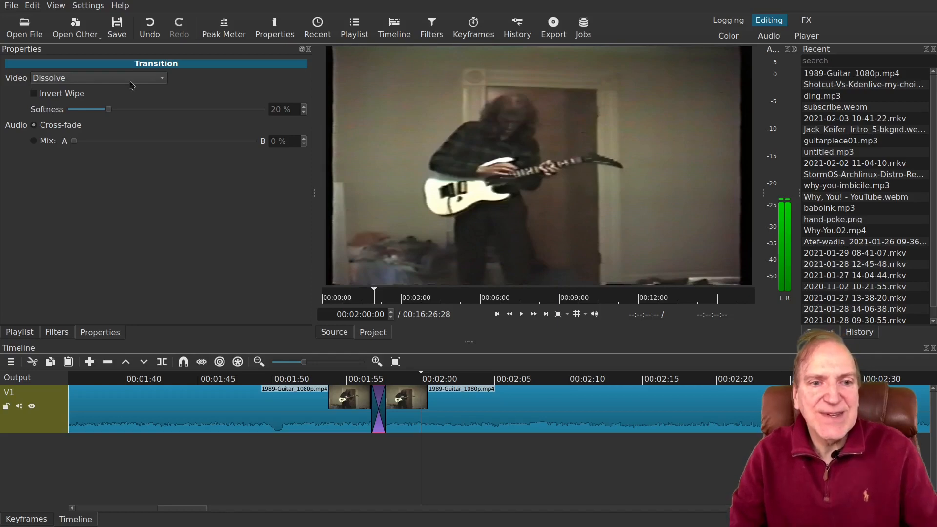
- Try the Bar Horizontal video wipe on the transition and play it back
left_click(161, 80)
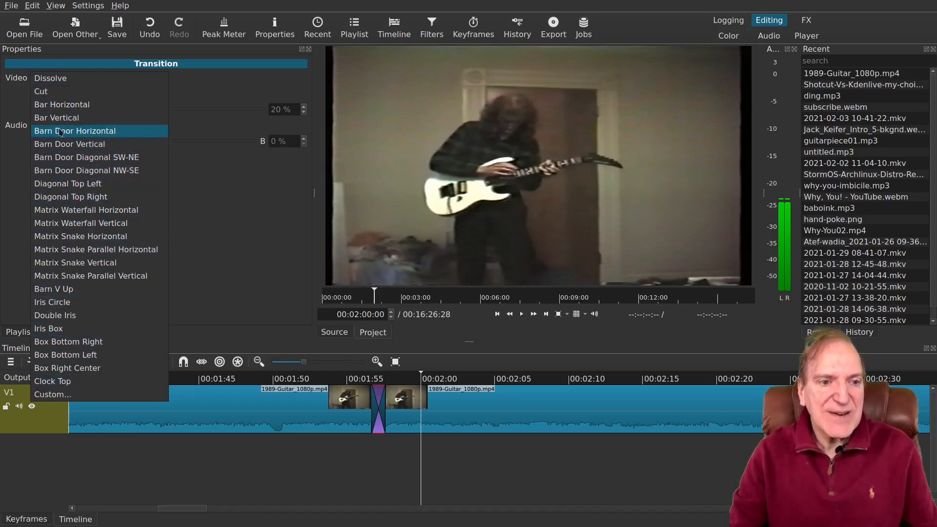
left_click(59, 108)
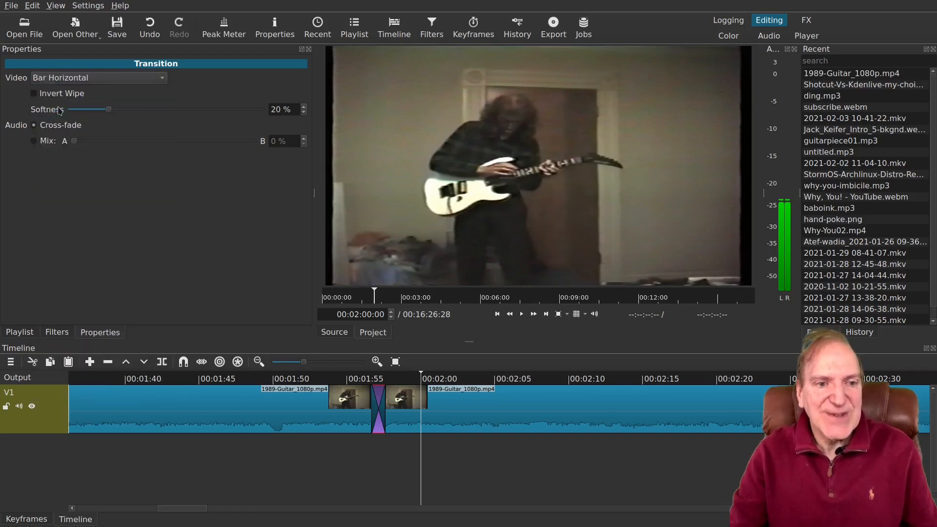
left_click(352, 379)
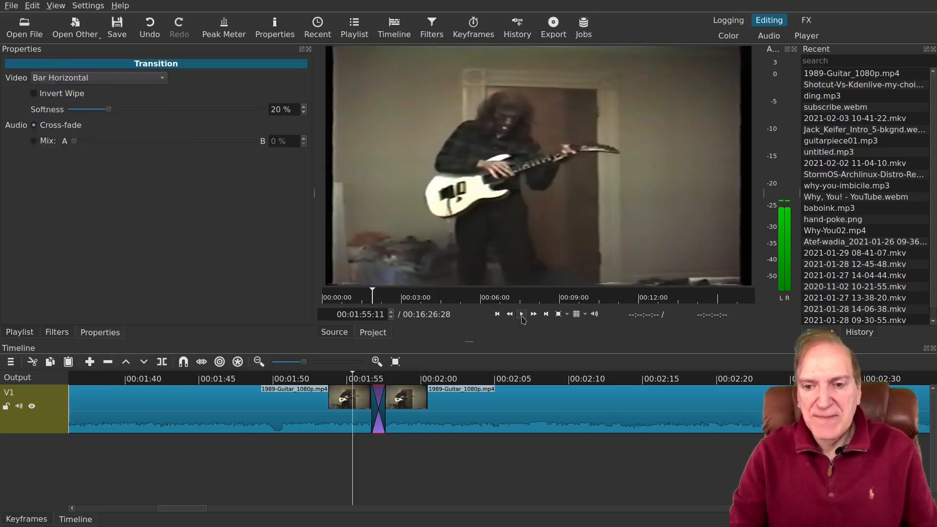
left_click(521, 315)
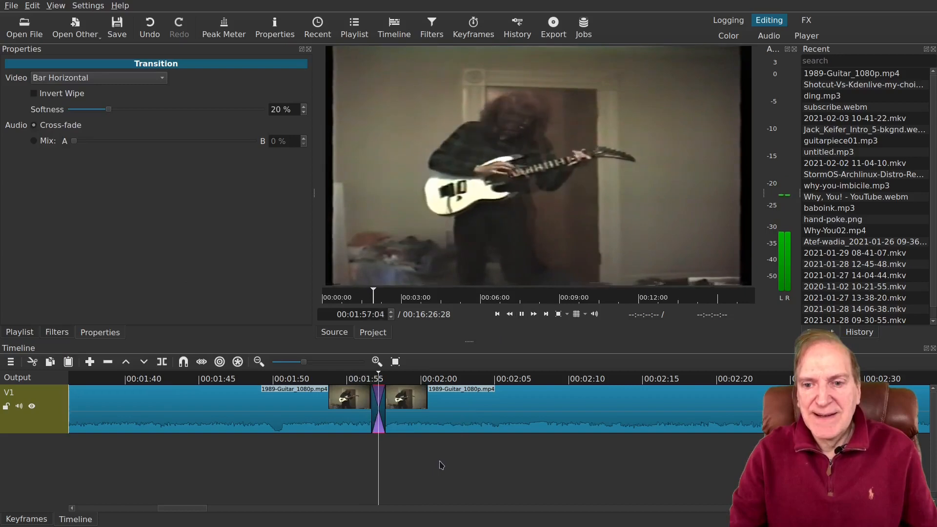
left_click(522, 314)
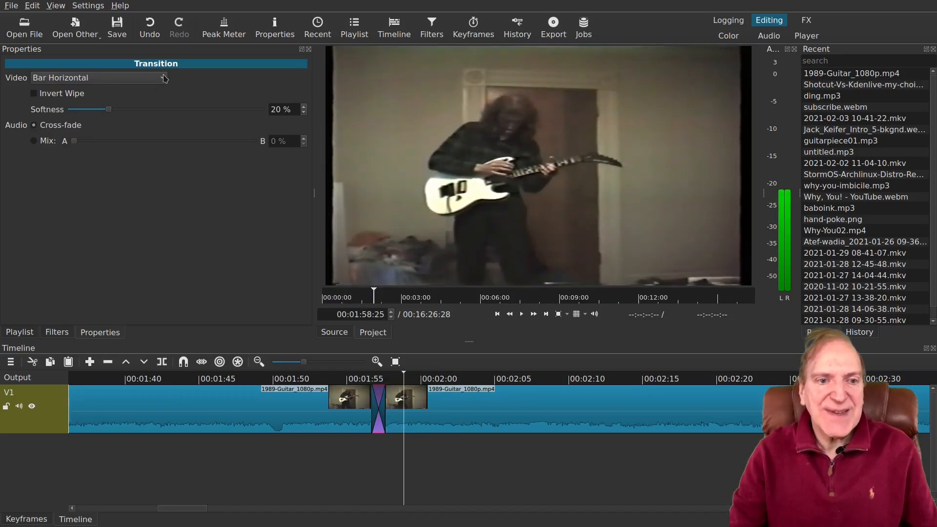
- Try the Iris Circle video wipe on the transition and play it back
left_click(163, 78)
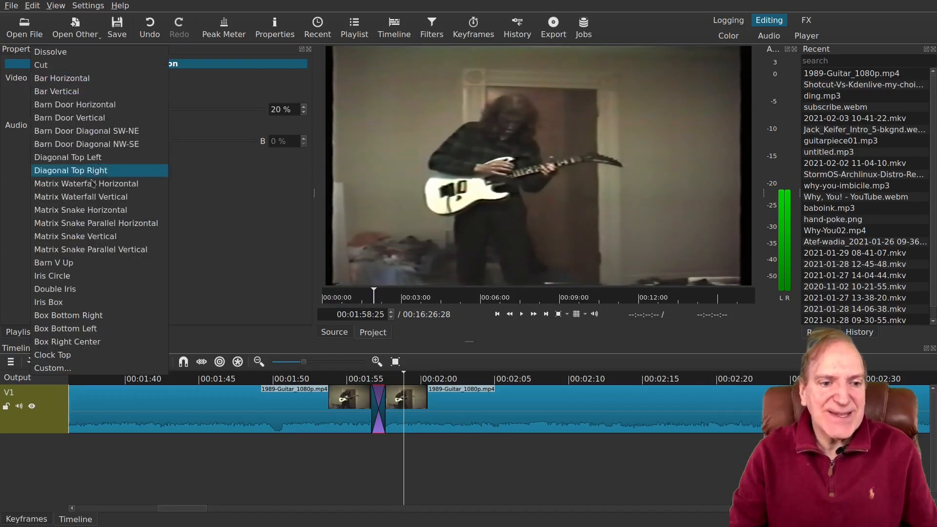
left_click(64, 277)
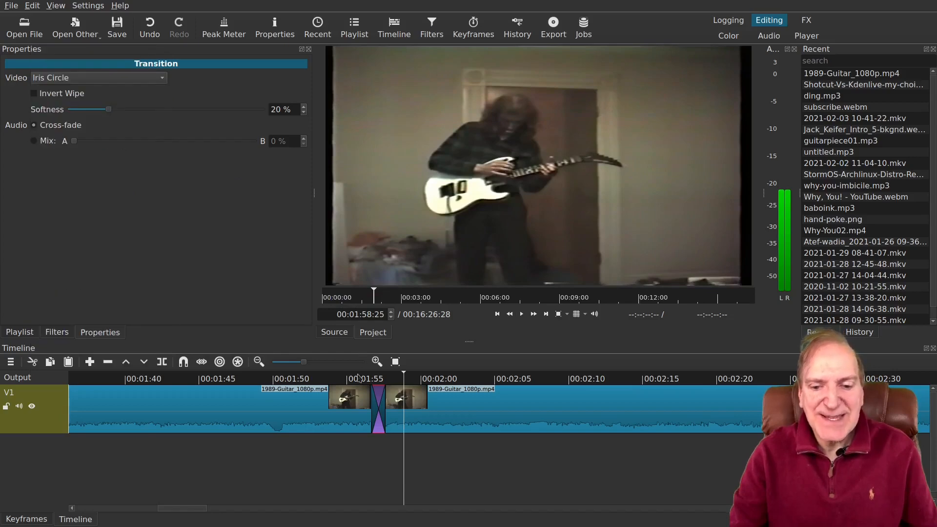
left_click(356, 379)
left_click(520, 315)
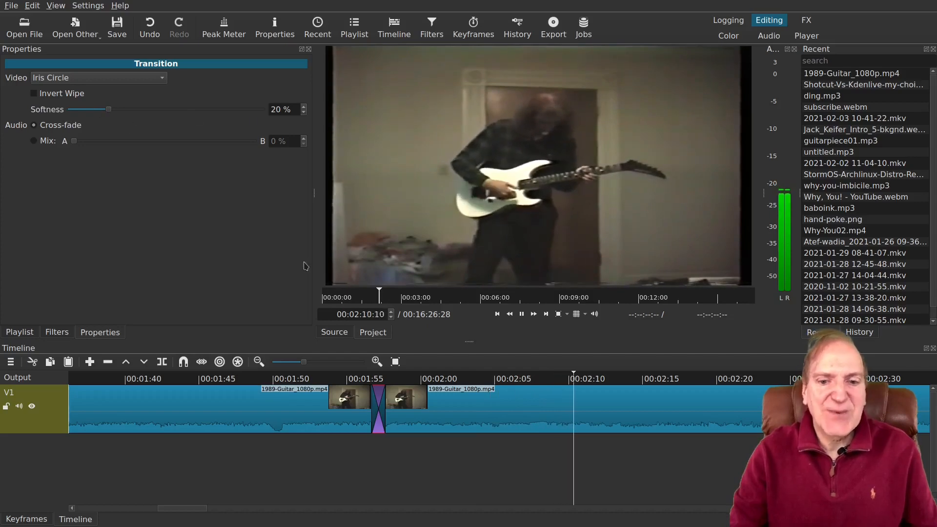
left_click(525, 314)
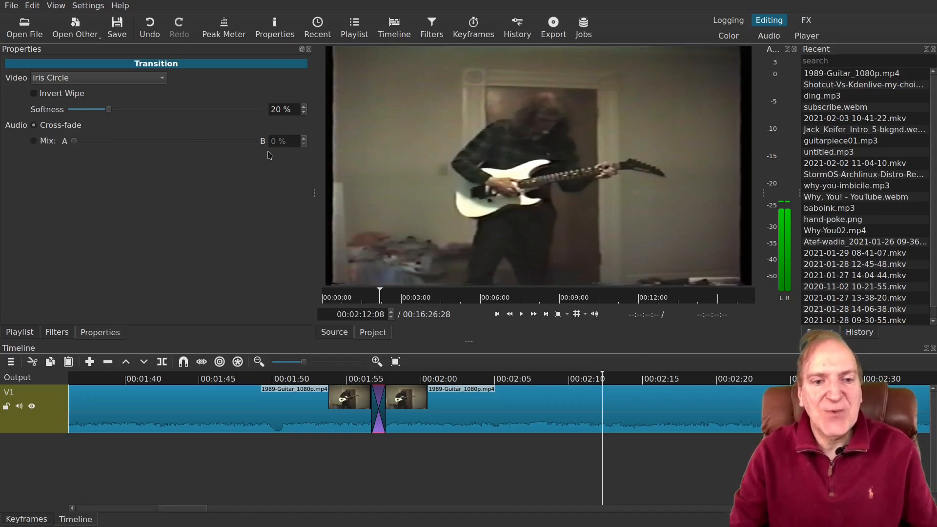
- Set the transition's video wipe to Diagonal Top Left and play it back from about 00:01:55
left_click(81, 78)
left_click(103, 114)
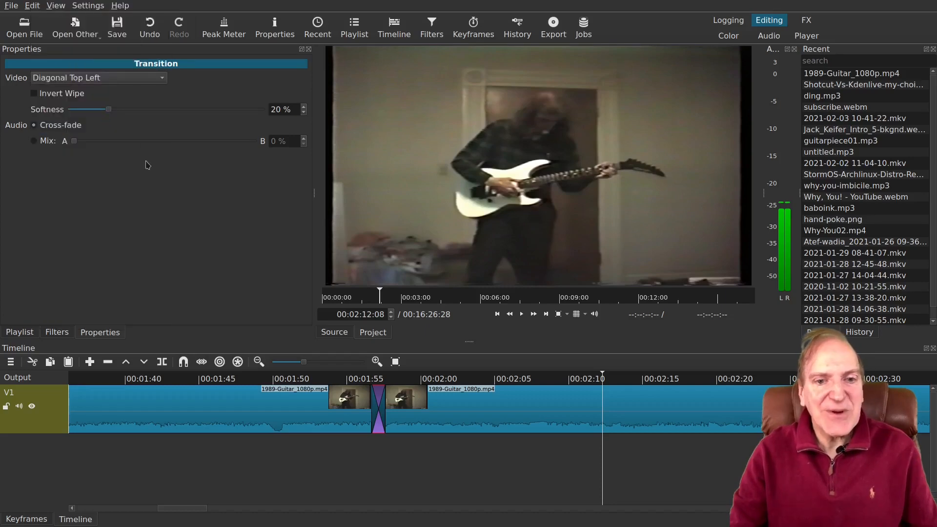
left_click(358, 378)
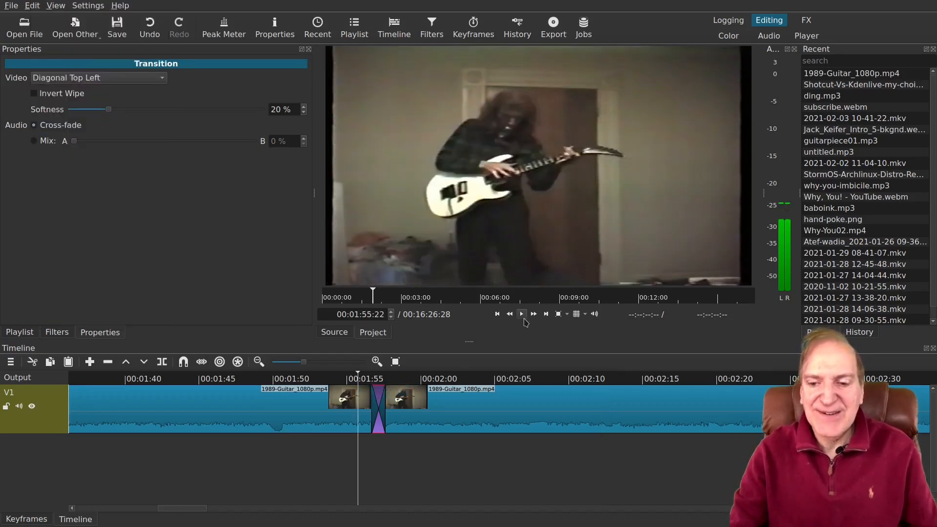
left_click(522, 314)
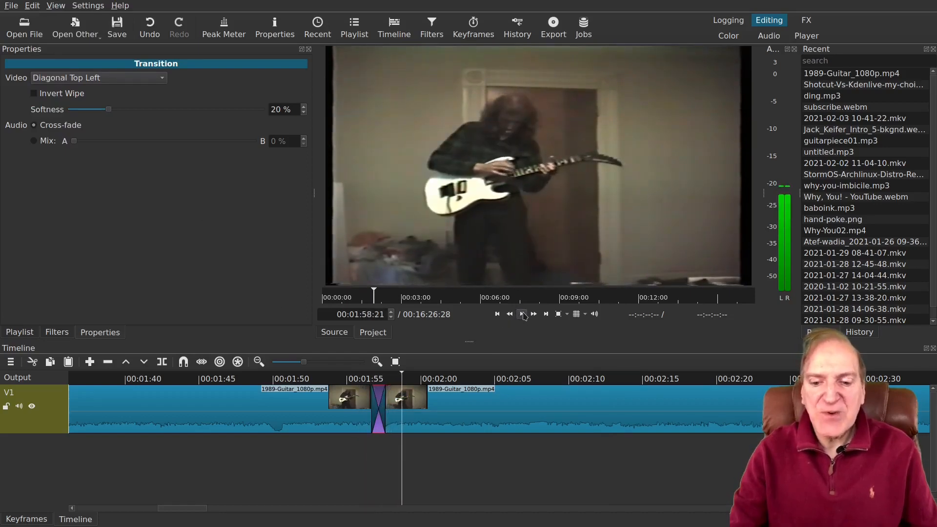
left_click(635, 379)
left_click(671, 380)
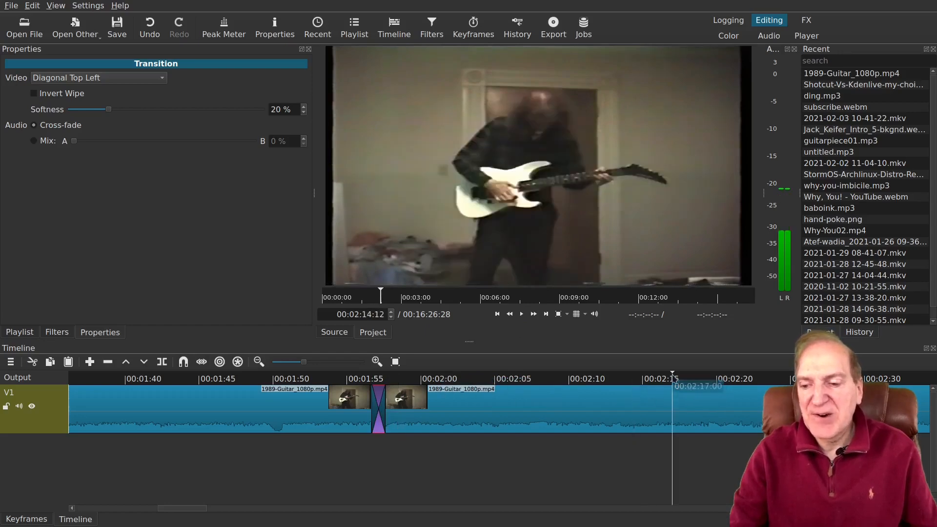
left_click(868, 379)
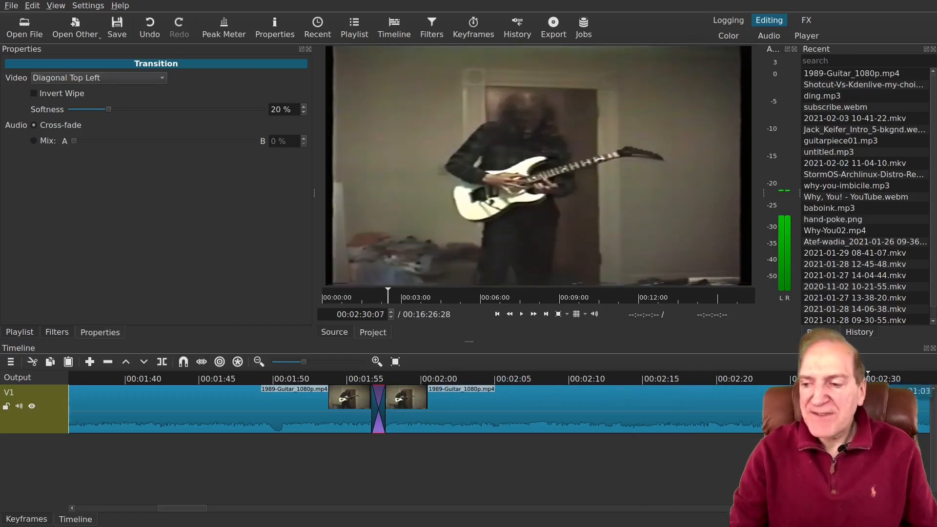
left_click(912, 379)
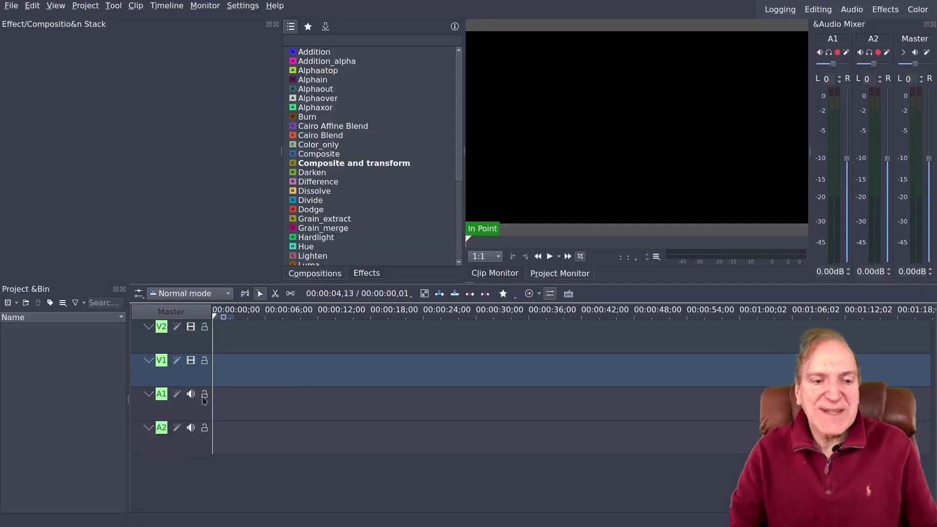
- Import 1989-Guitar_1080p.mp4 into Kdenlive, placing it at the start of tracks V1 and A1 and switching to the HD 1080p 30 fps clip profile
left_click(7, 304)
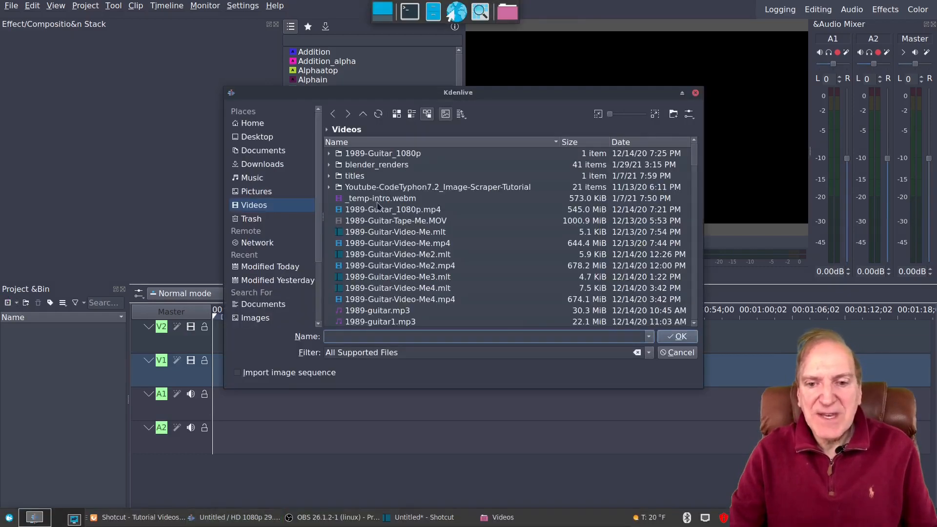
double_click(375, 210)
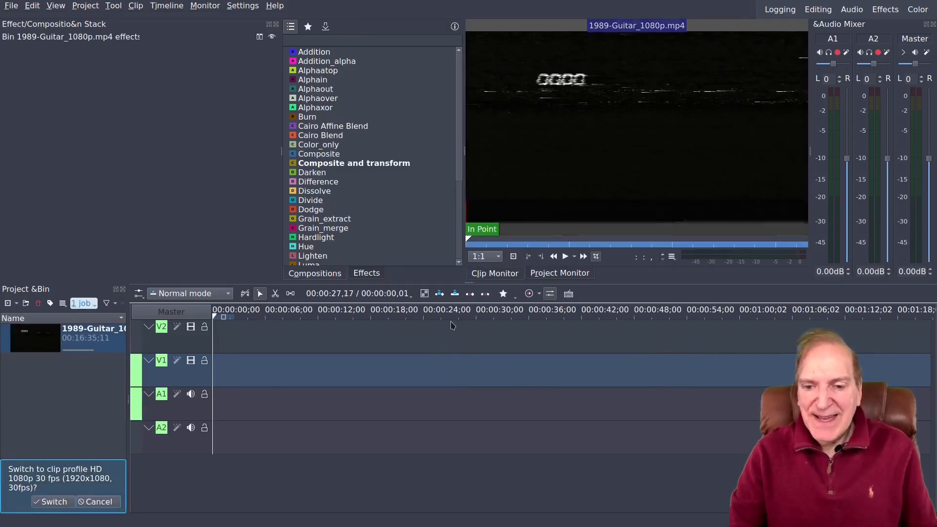
left_click_drag(529, 179, 225, 371)
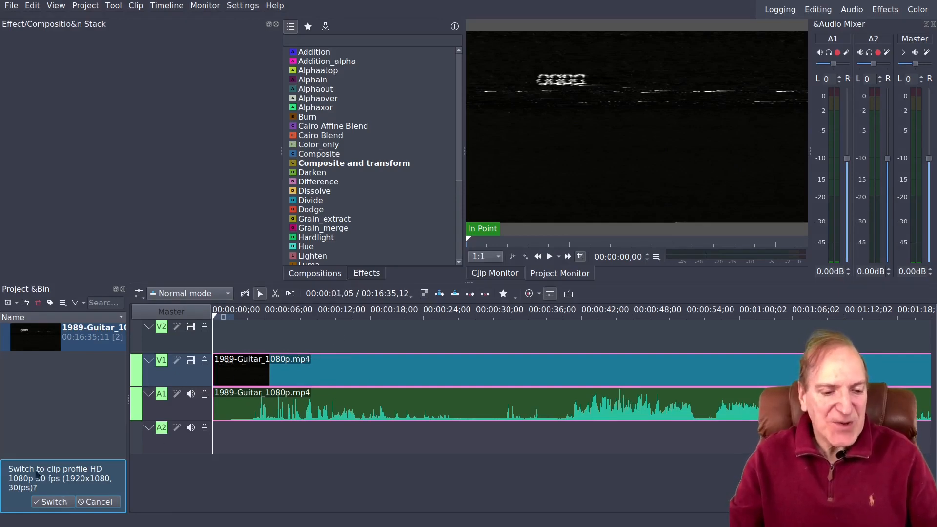
left_click(53, 503)
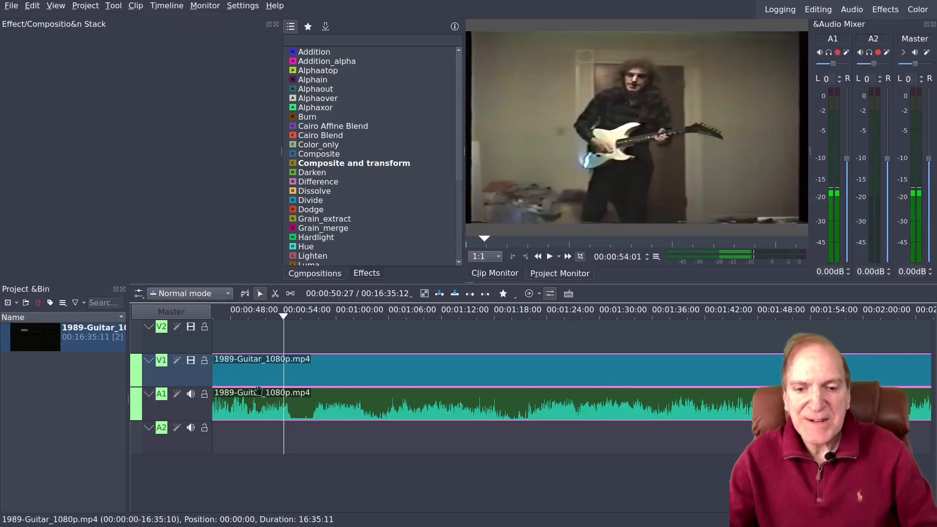
- Split the guitar clip's video and audio at 00:01:08:18
left_click(411, 313)
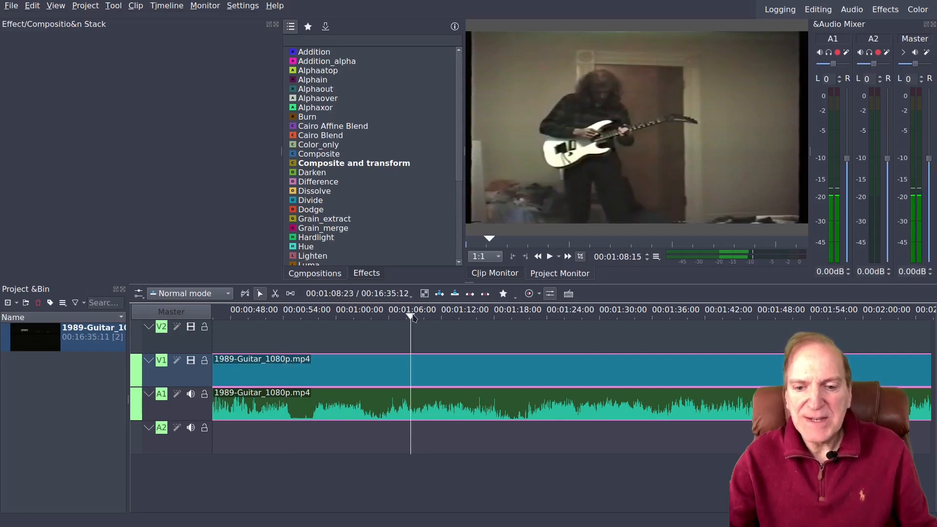
left_click(412, 315)
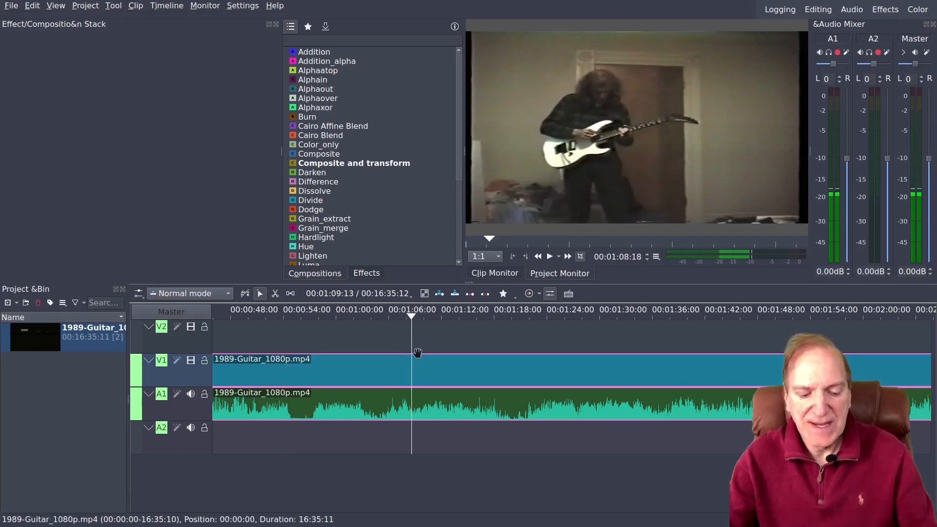
key("shift+r")
key("shift+r")
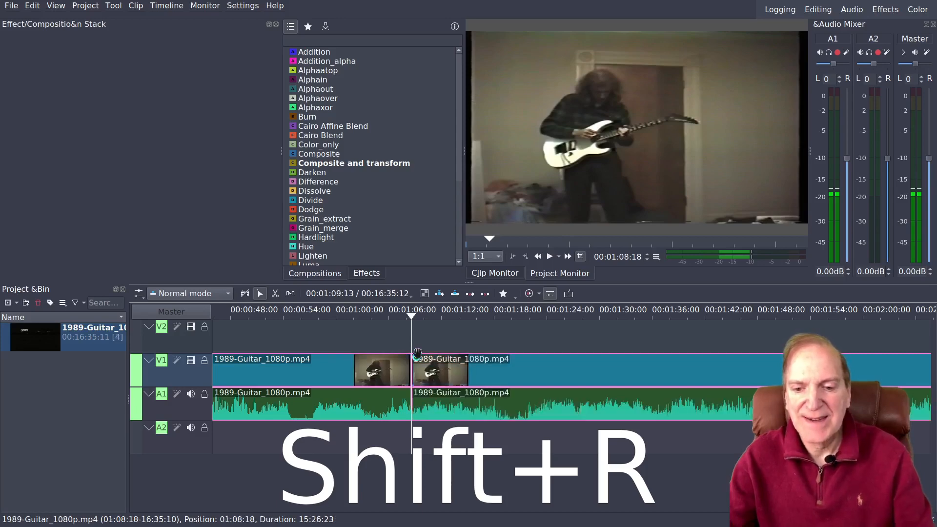
- Split the guitar clip again at 00:01:19:08 and delete the section between the two cuts
left_click(468, 317)
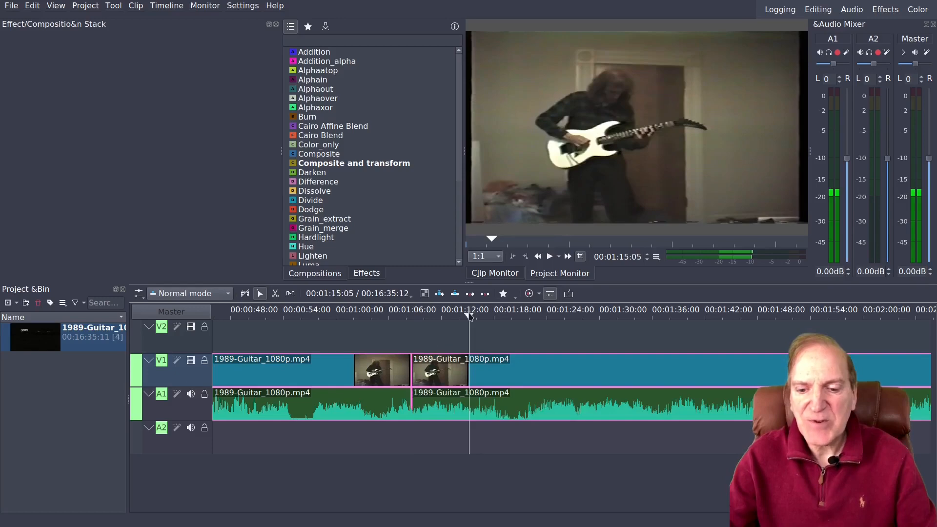
left_click_drag(469, 316, 506, 318)
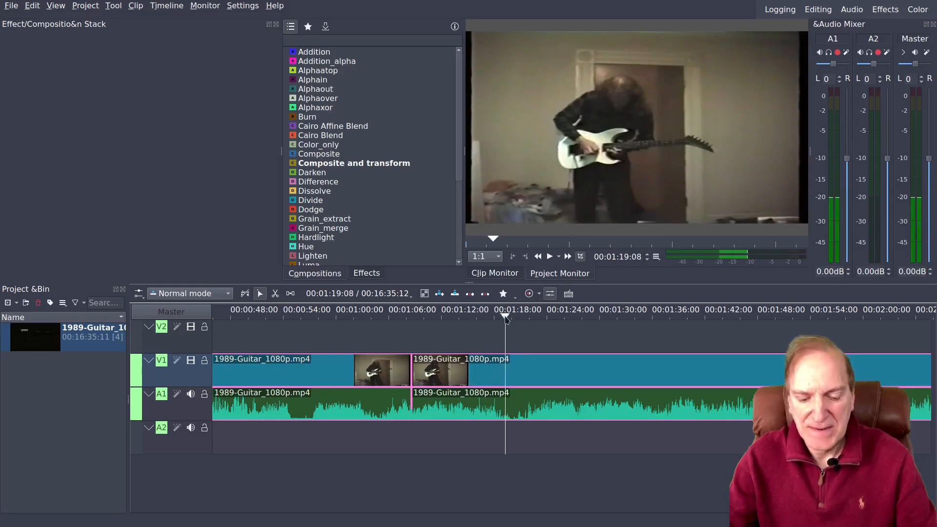
key("shift+r")
left_click(458, 379)
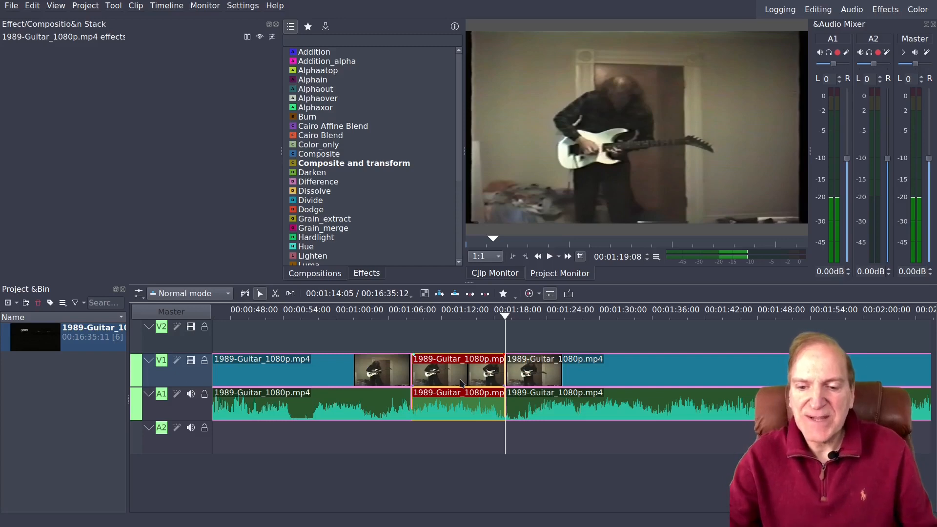
key("Delete")
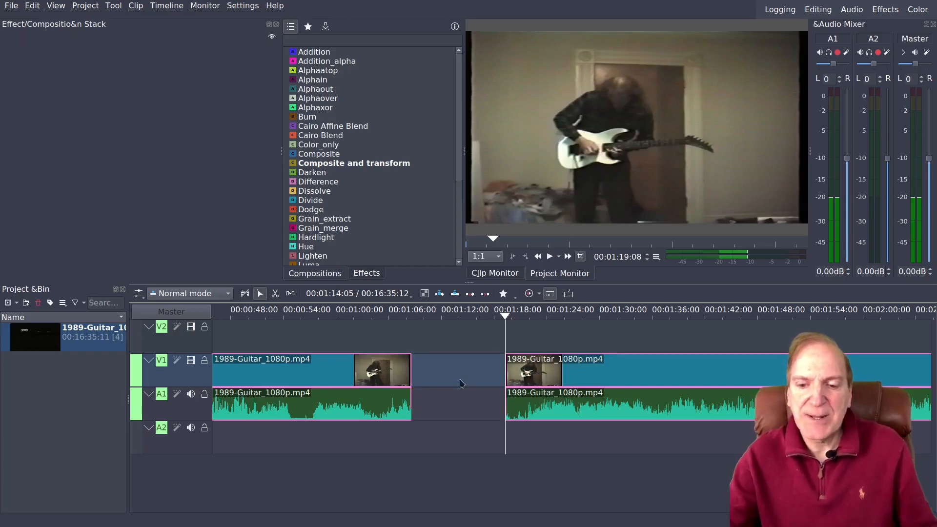
- Try removing the empty space between the two remaining clips, using undo and redo to compare, and undo the removal
right_click(441, 374)
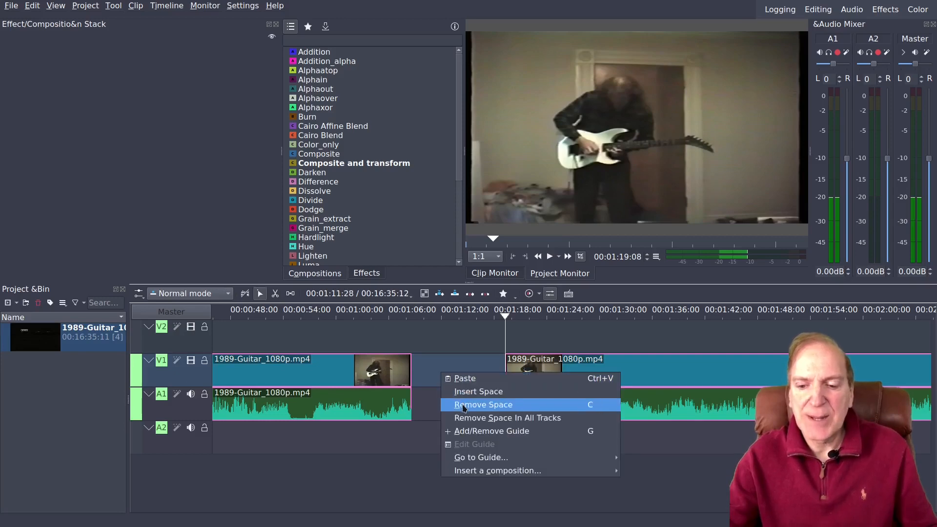
left_click(464, 404)
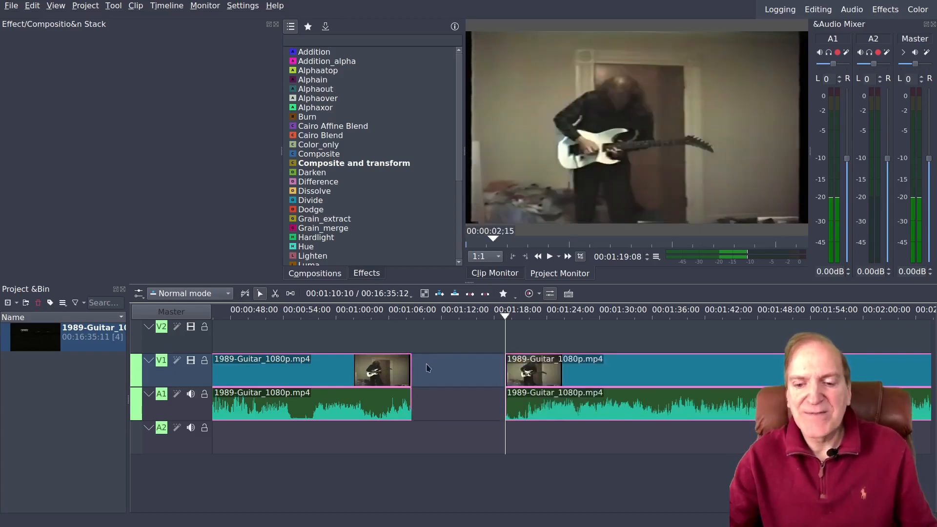
right_click(426, 365)
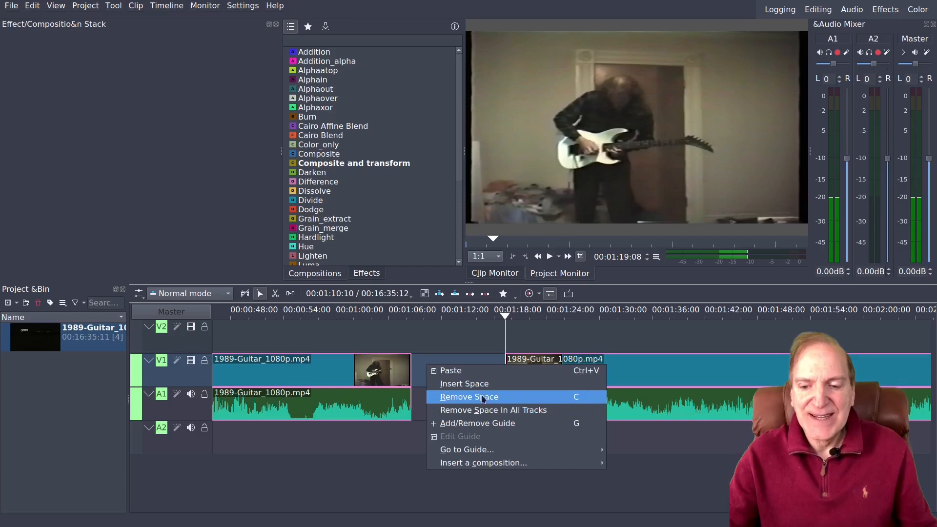
left_click(530, 399)
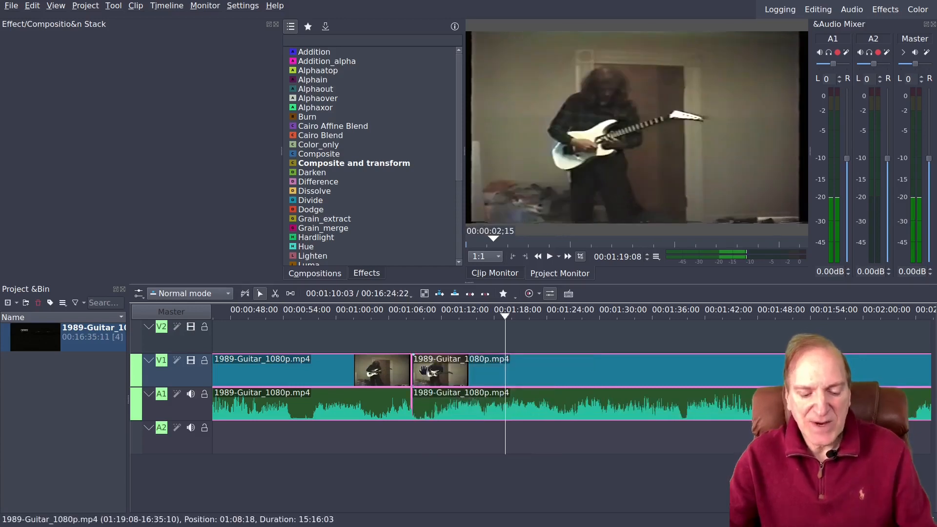
key("ctrl+z")
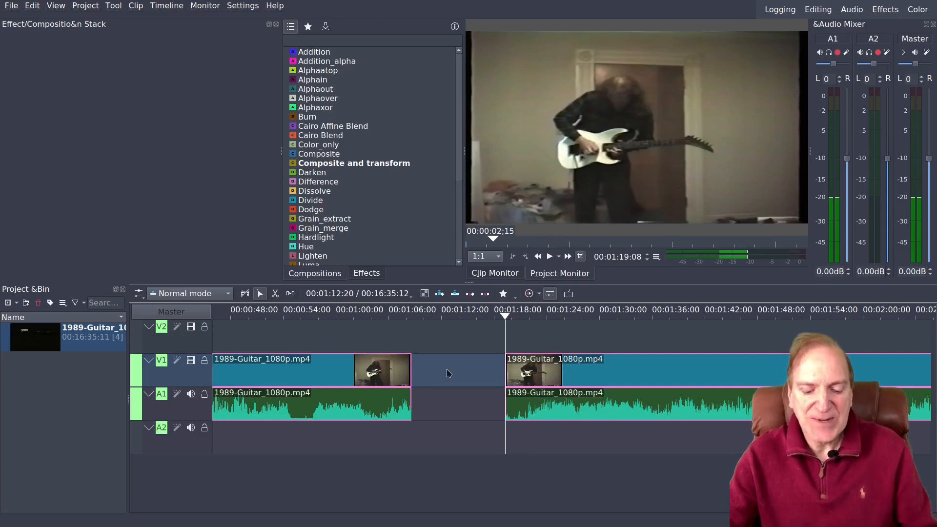
key("ctrl+shift+z")
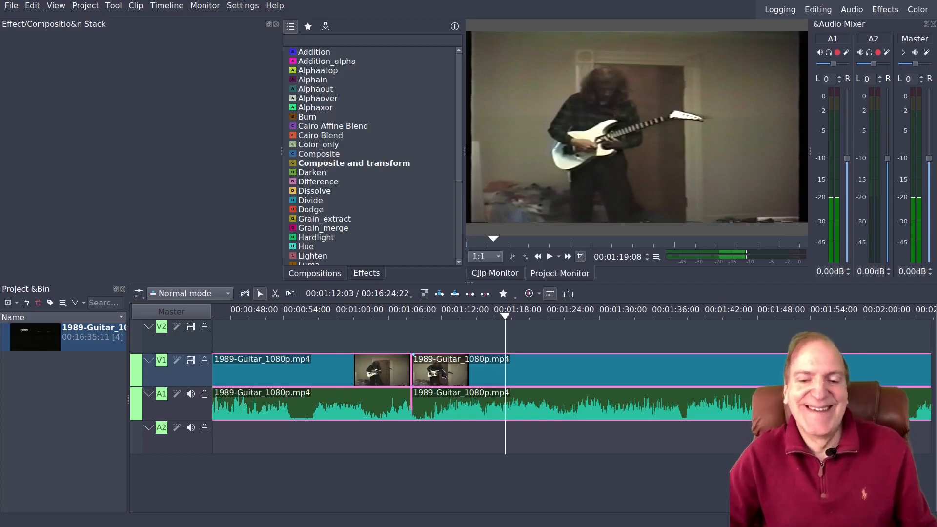
key("ctrl+z")
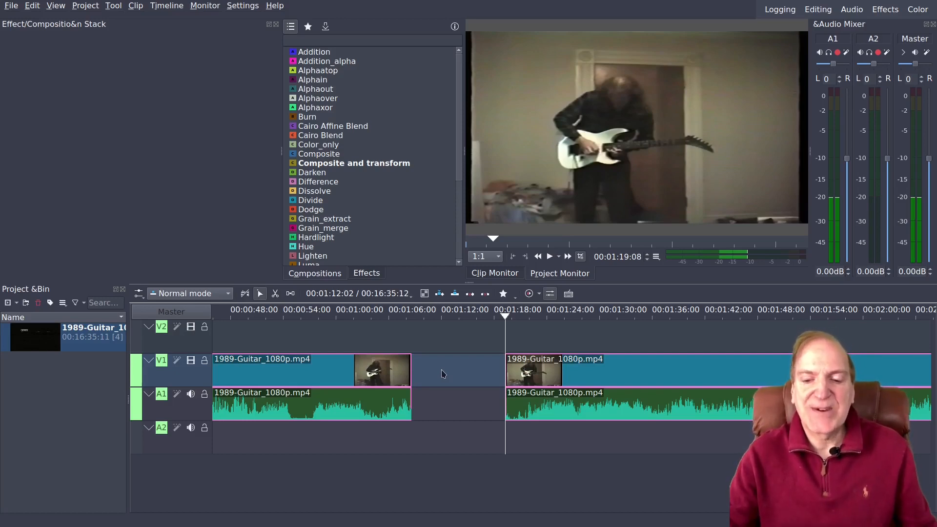
- Remove the space between the clips once more, undo it, and place the playhead in the gap at 00:01:12:25
right_click(442, 373)
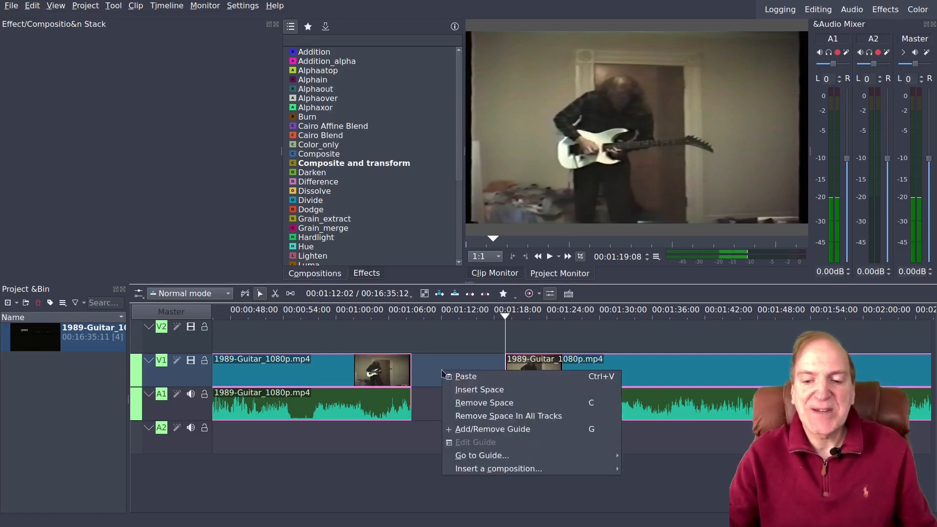
left_click(466, 403)
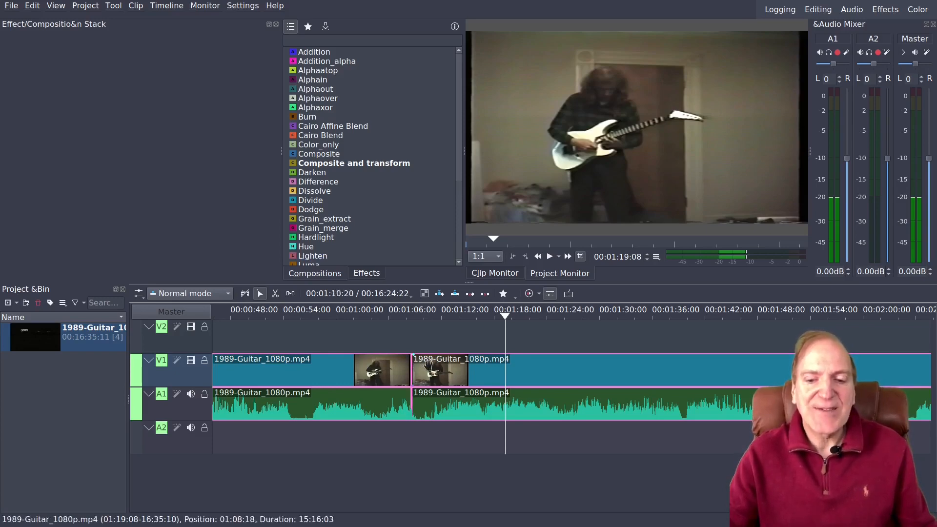
key("ctrl+z")
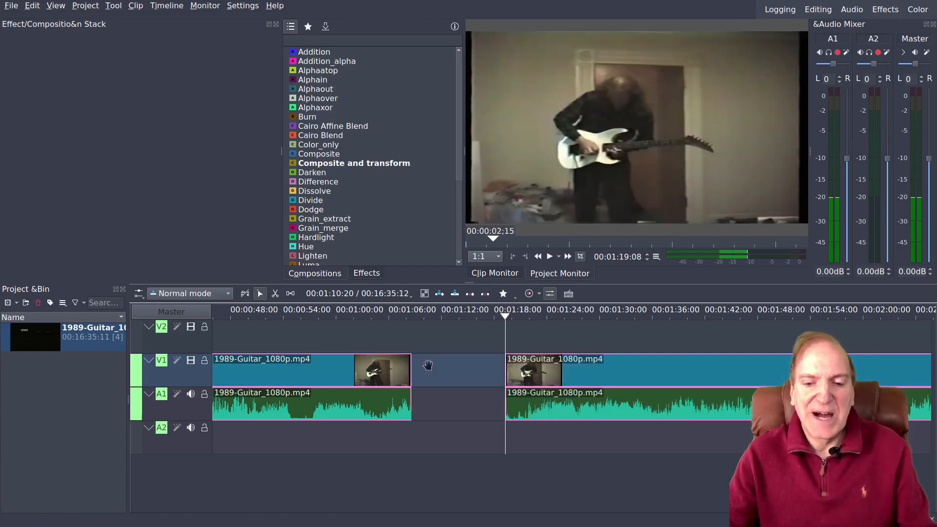
right_click(436, 375)
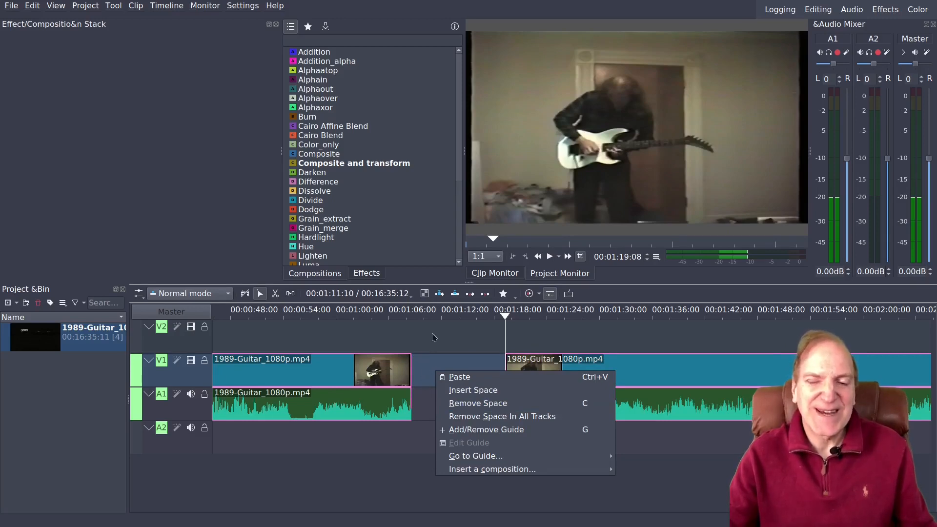
left_click(439, 314)
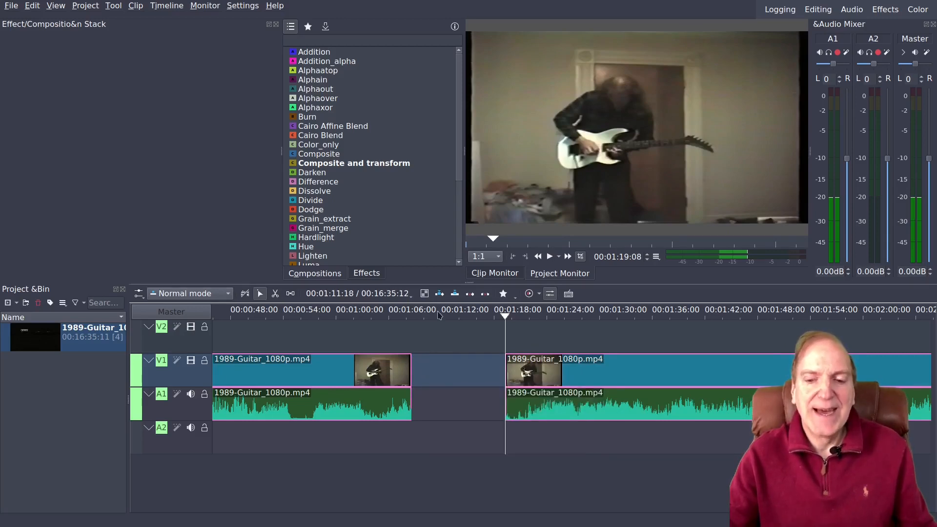
left_click(449, 316)
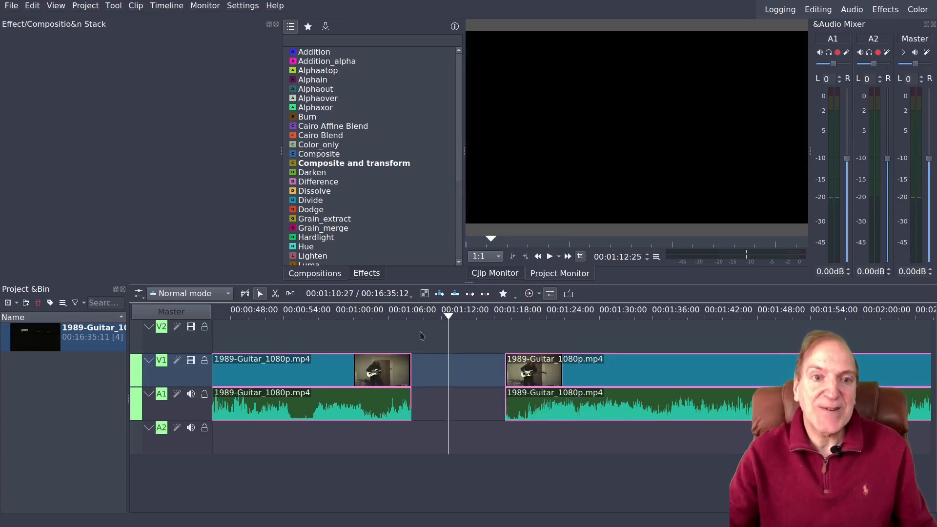
- Assign C as the custom keyboard shortcut for the Remove Space action
left_click(240, 6)
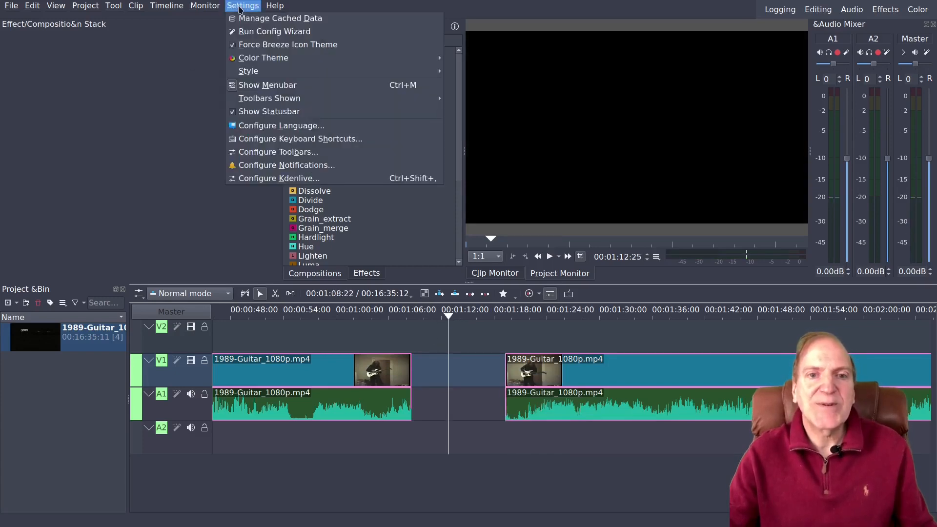
left_click(261, 142)
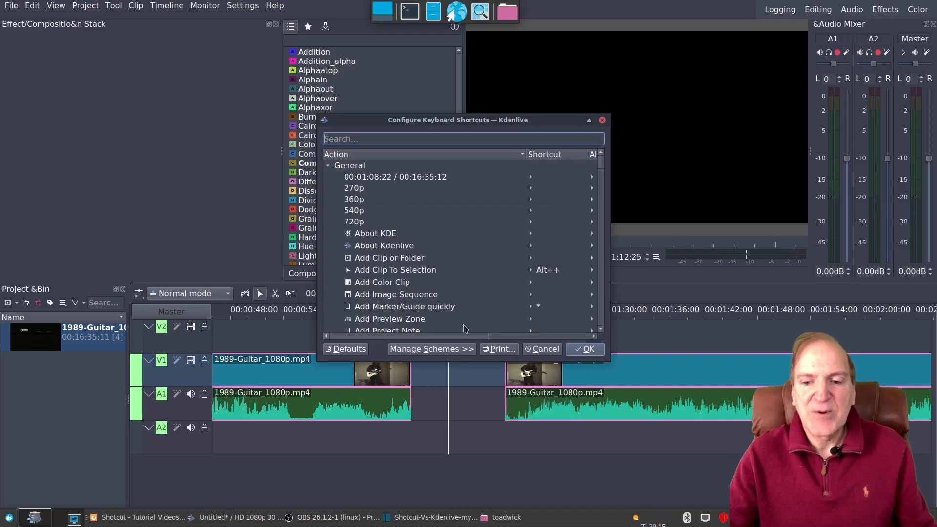
left_click(367, 140)
type("r")
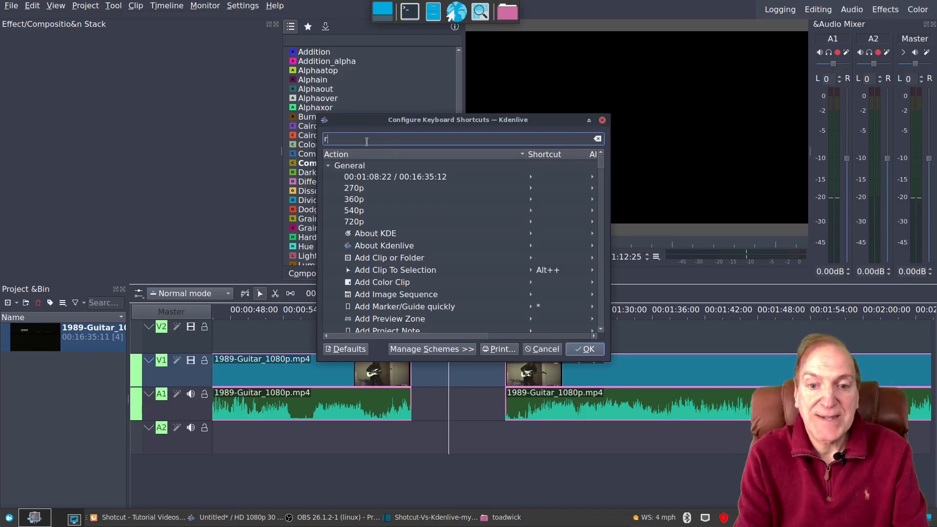
type("emove")
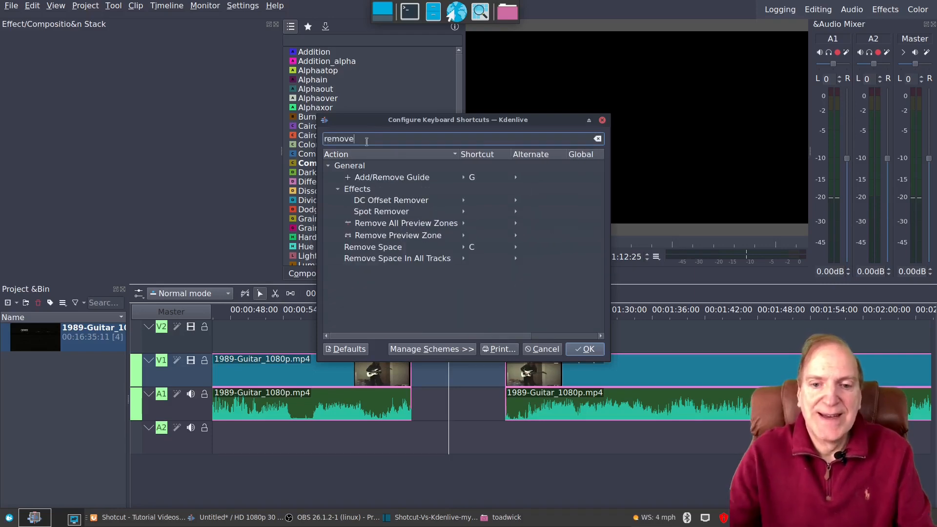
left_click(371, 247)
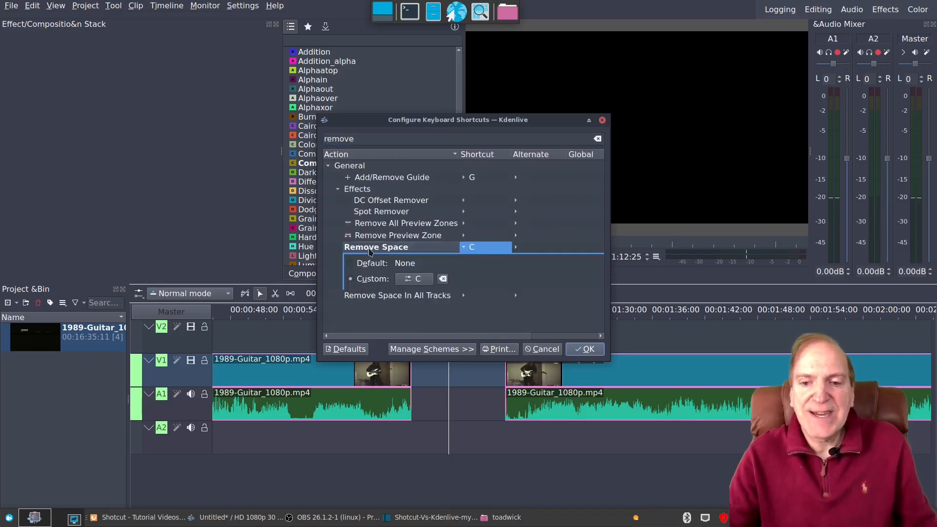
left_click(419, 280)
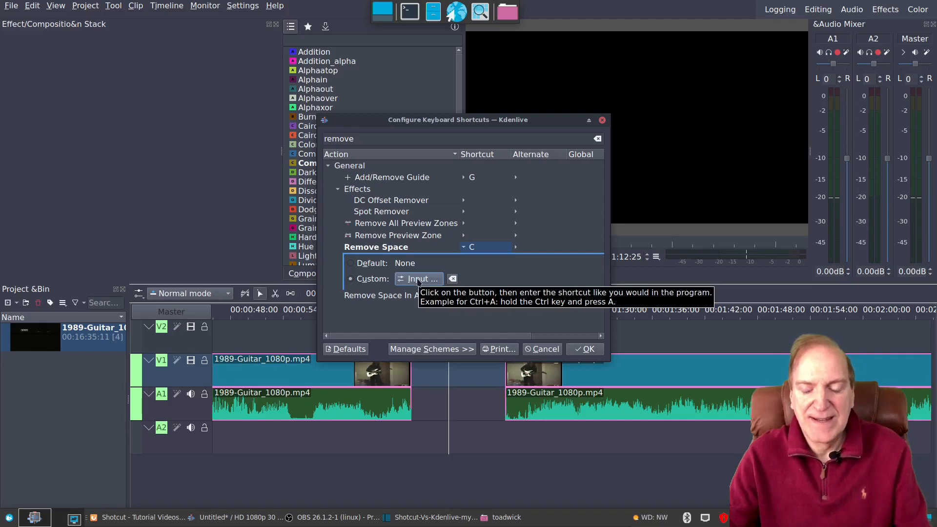
key("c")
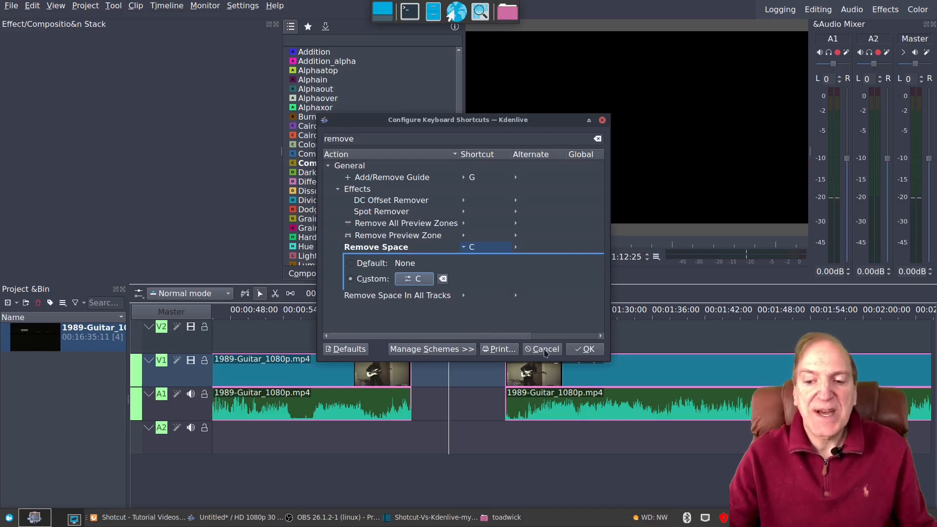
left_click(578, 350)
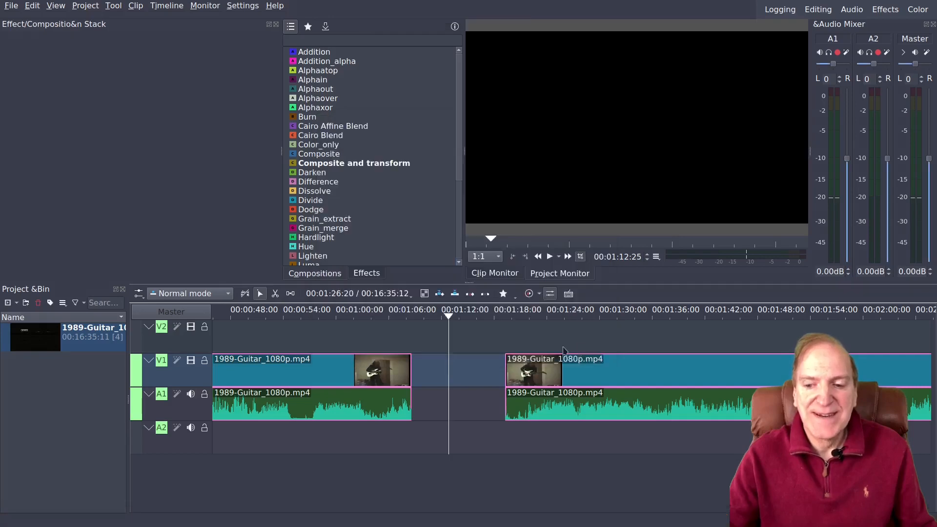
- Close the gap on V1 and A1 with Remove Space and by moving the second clip flush against the first clip's end
right_click(464, 369)
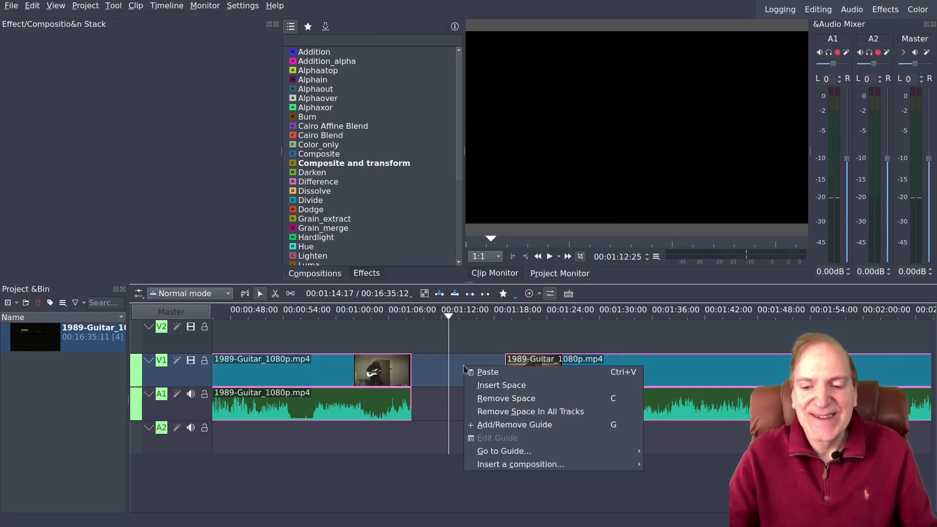
left_click(499, 401)
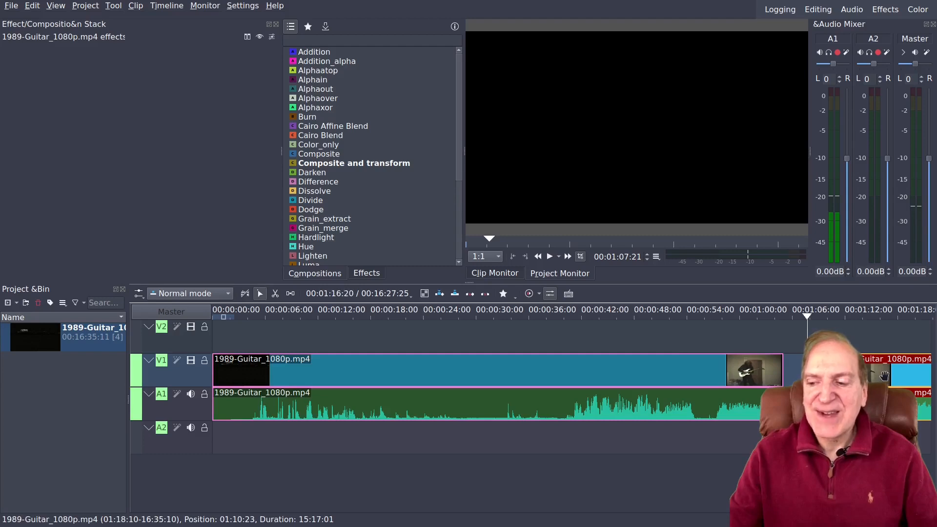
left_click_drag(885, 376, 838, 375)
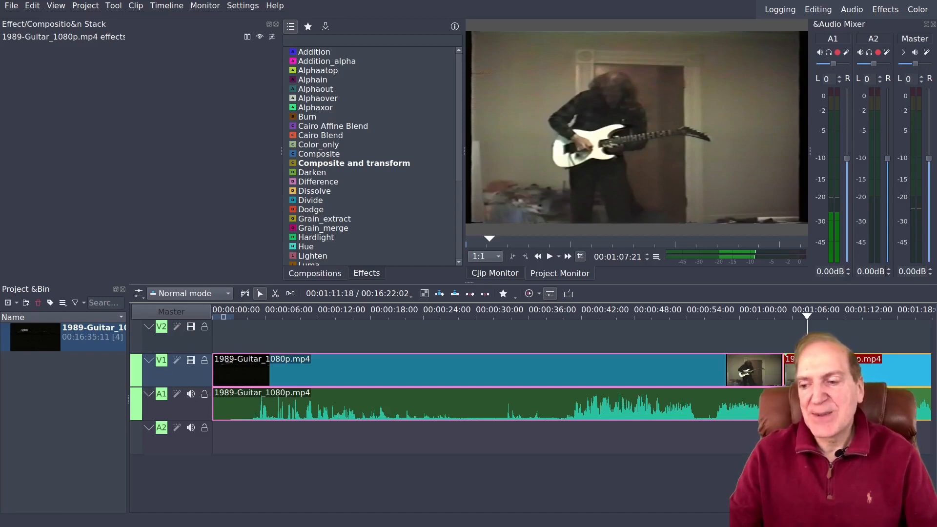
- Overlap the second clip on V2 with the end of the first clip, add a Wipe composition at the overlap, and play back the transition
left_click_drag(842, 369, 809, 332)
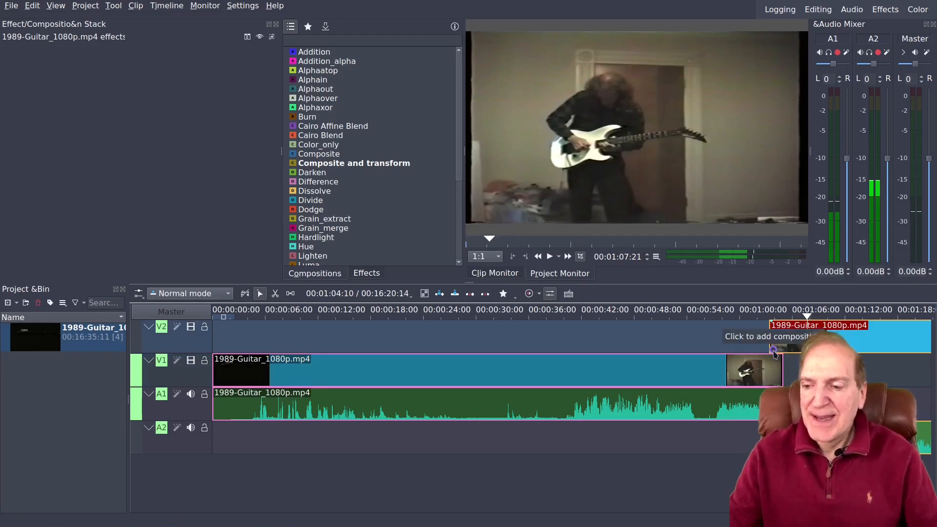
left_click(774, 350)
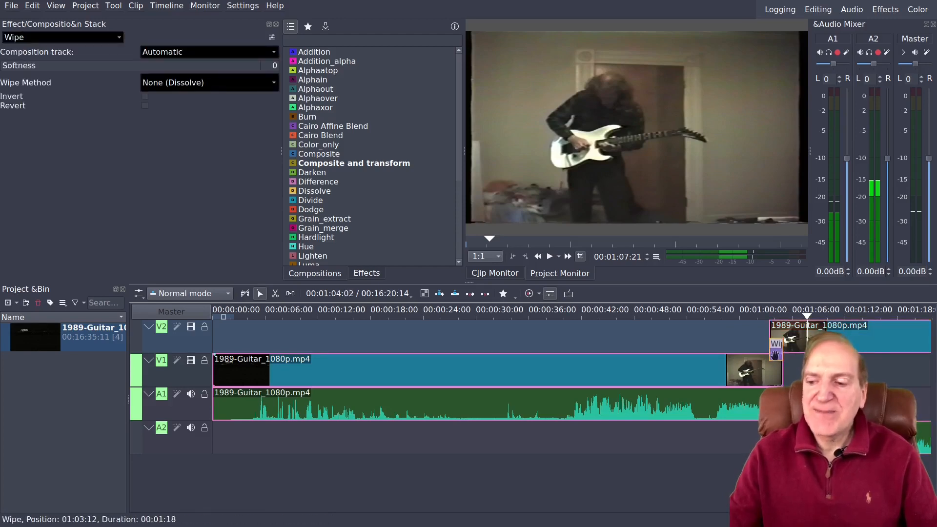
left_click(756, 314)
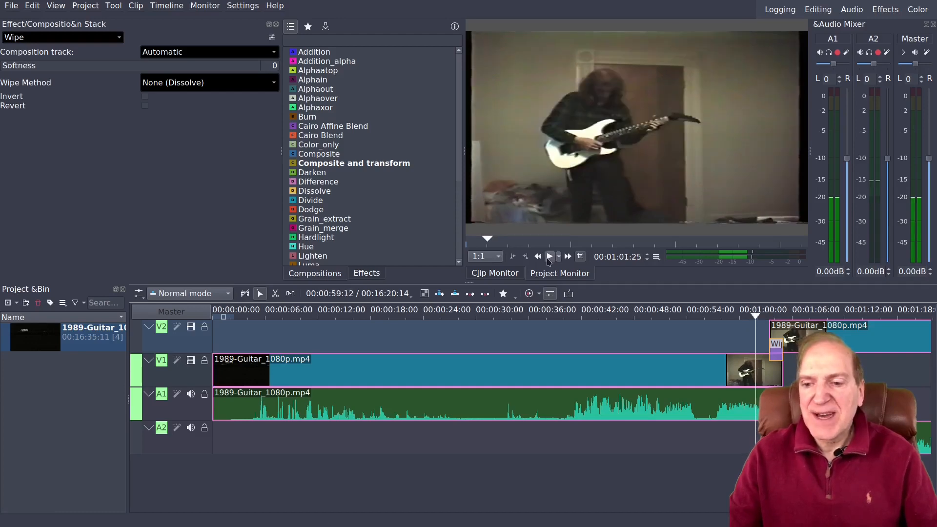
left_click(549, 257)
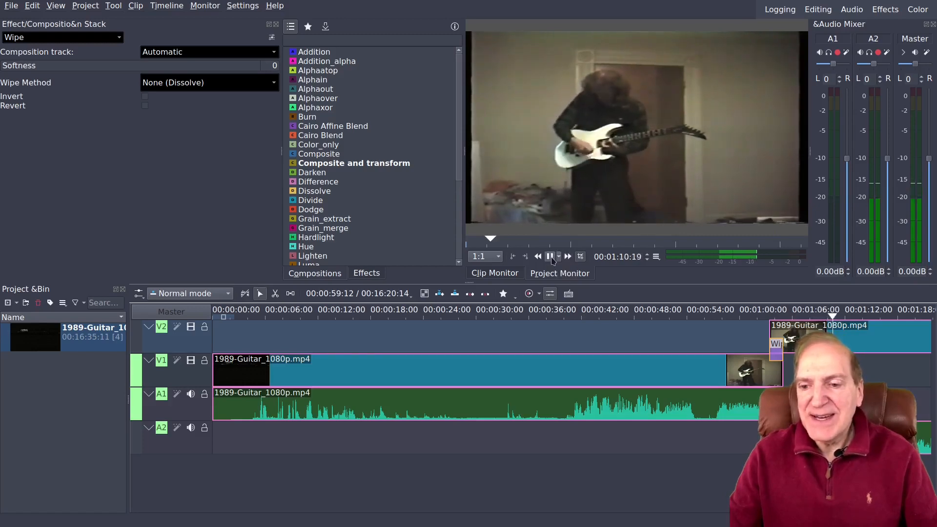
key("space")
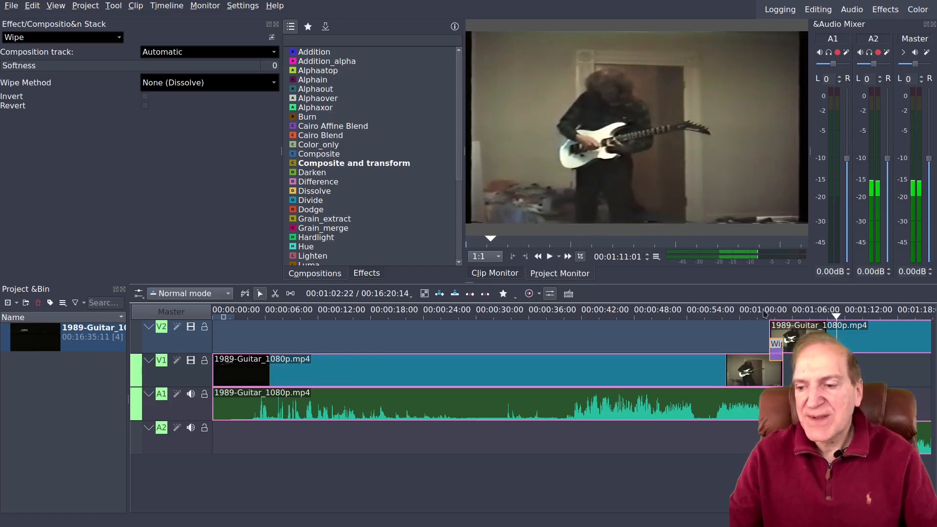
- Try the burst.pgm wipe method on the transition and play it back from just before the overlap
left_click(764, 314)
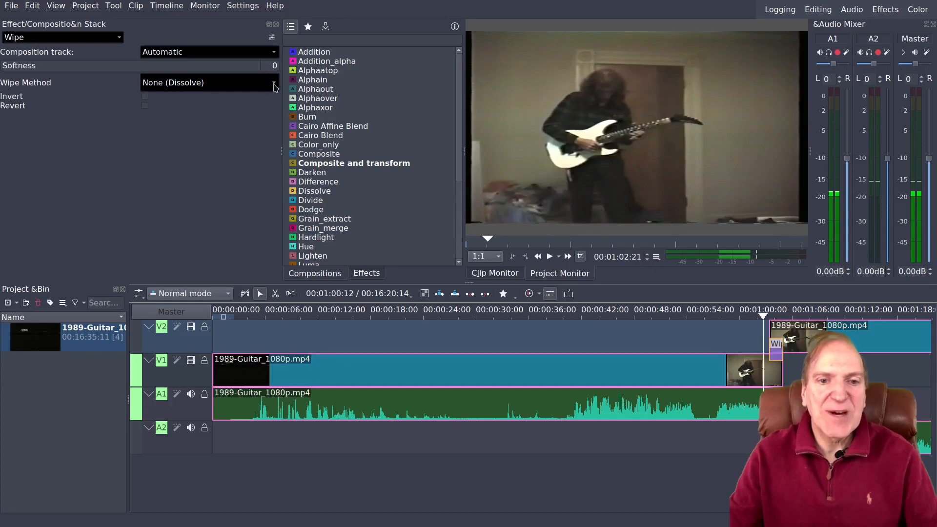
left_click(275, 85)
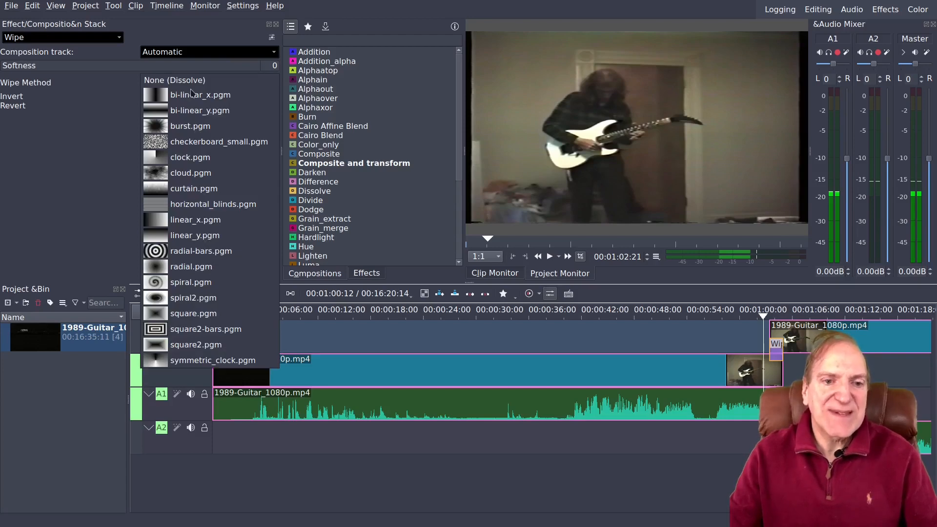
left_click(186, 128)
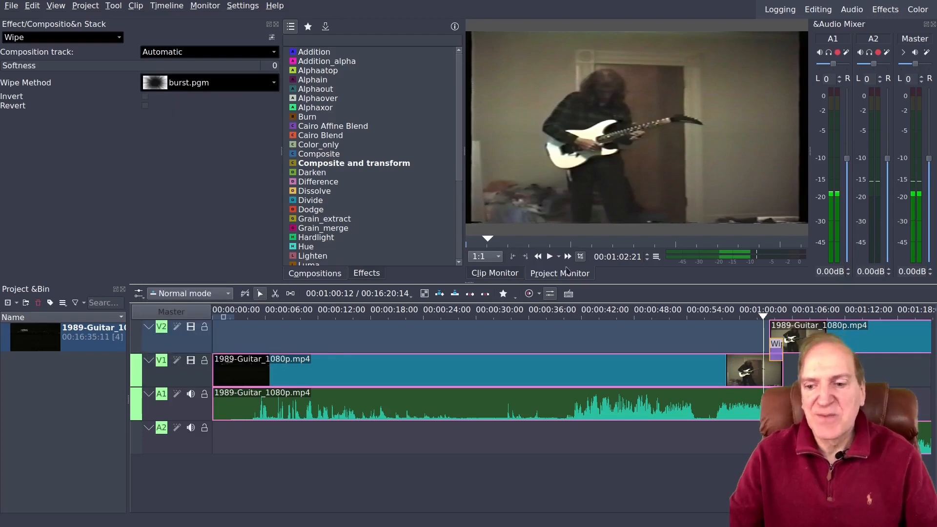
left_click(550, 256)
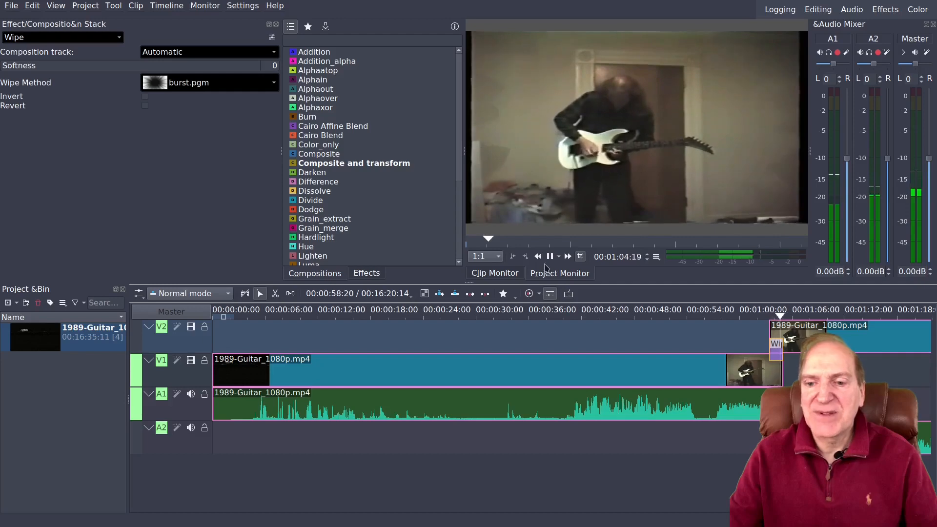
left_click(549, 256)
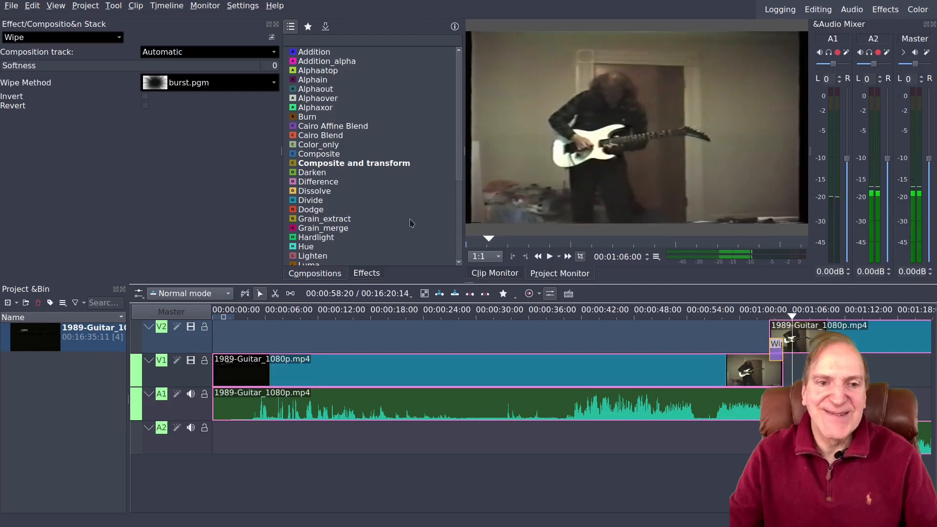
- Try the checkerboard_small.pgm wipe method on the transition and preview it from just before the overlap
left_click(271, 89)
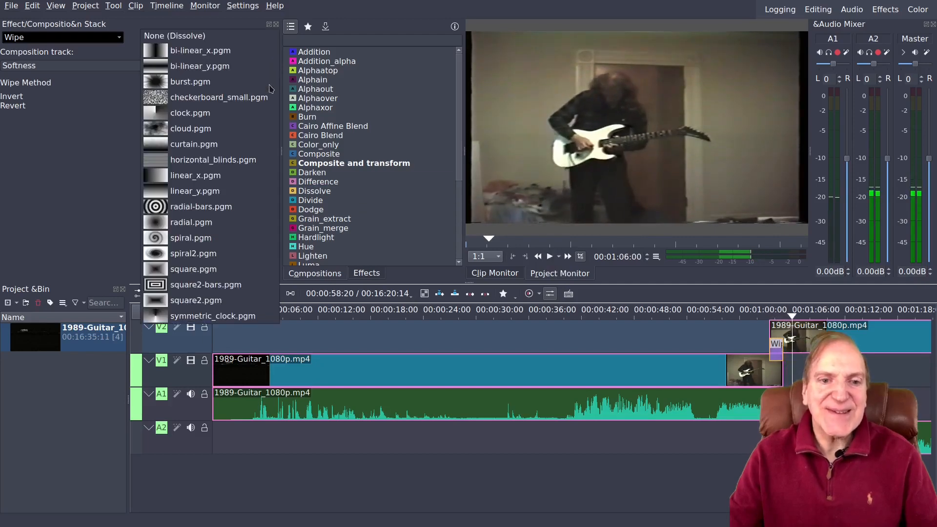
left_click(217, 100)
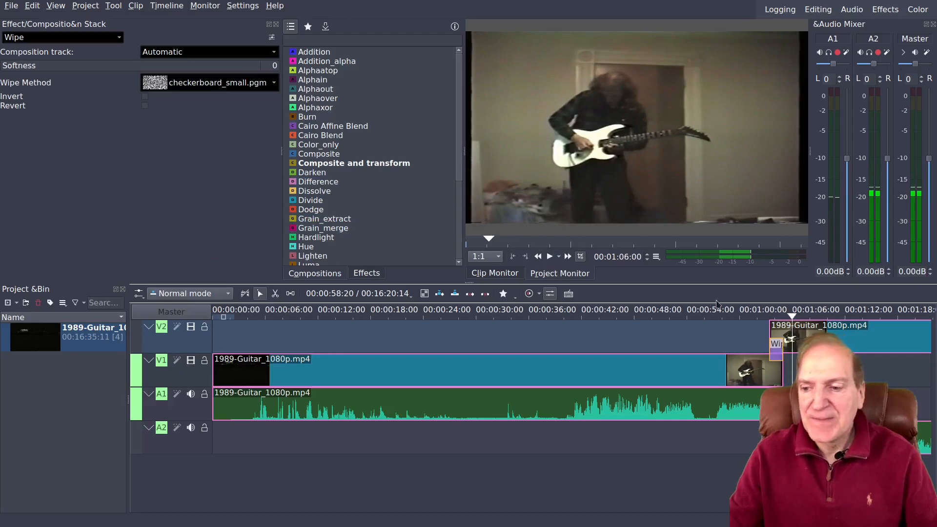
left_click(762, 312)
left_click(550, 257)
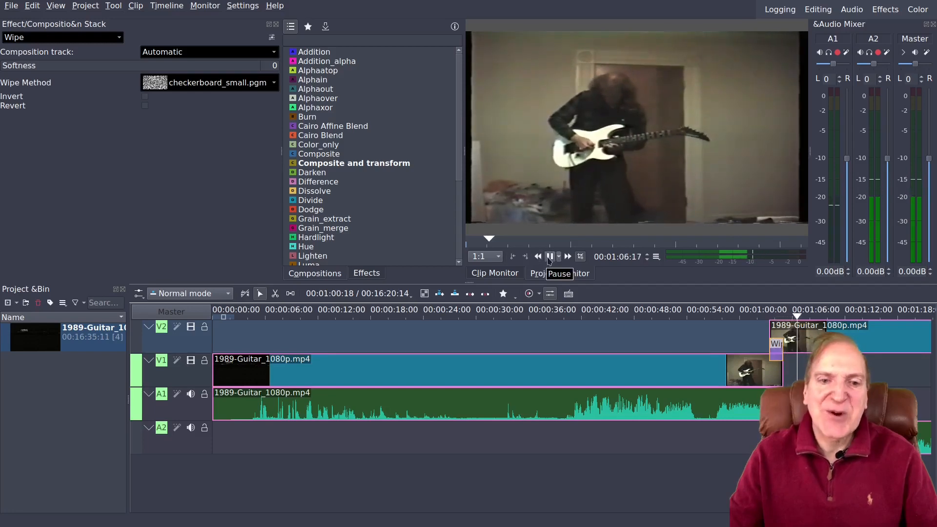
left_click(550, 256)
- Set the transition's wipe method to horizontal_blinds.pgm and play it back from just before the overlap
left_click(268, 86)
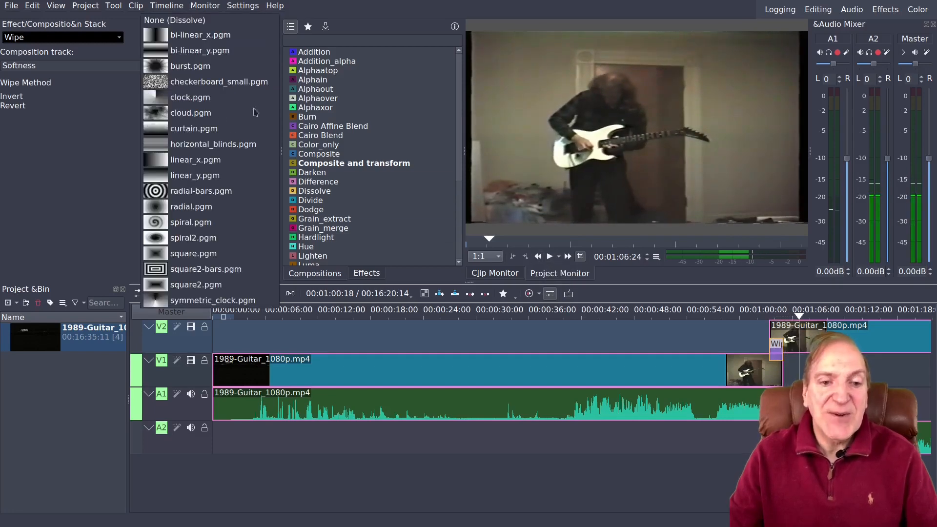
left_click(218, 145)
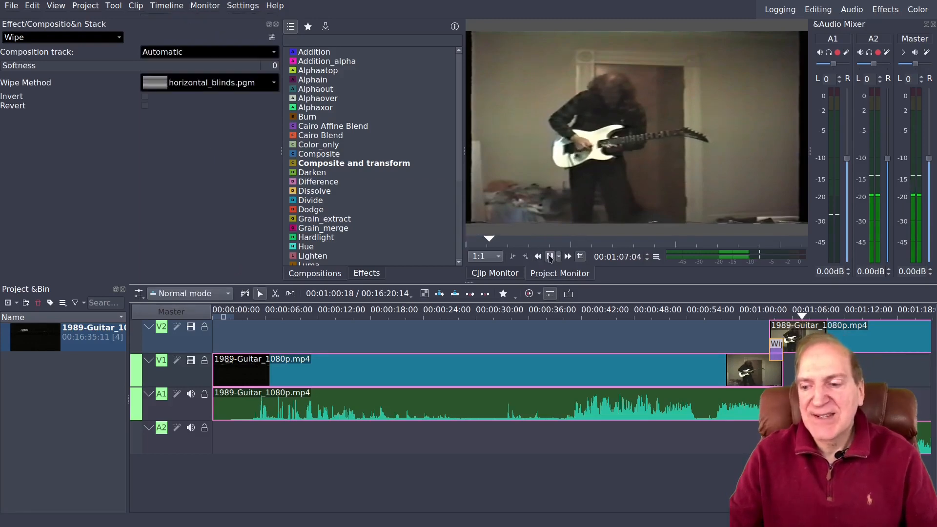
left_click(765, 315)
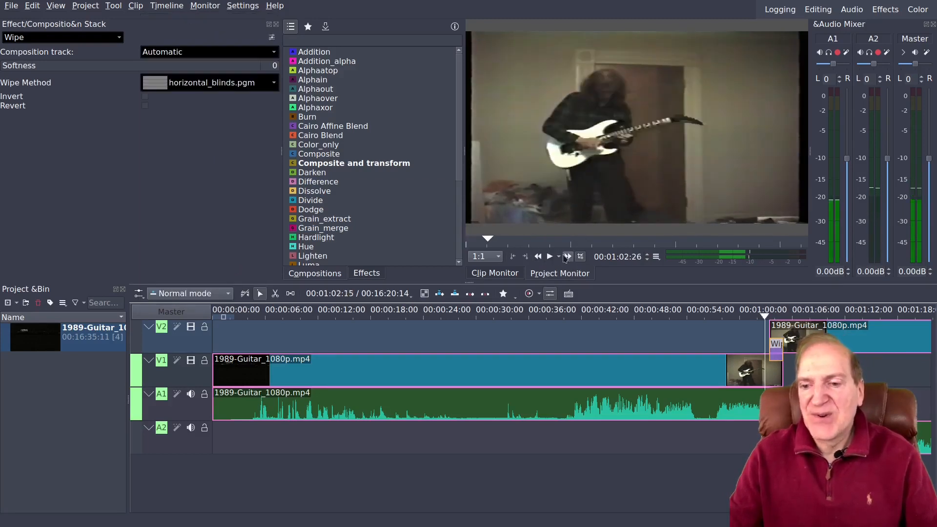
left_click(550, 256)
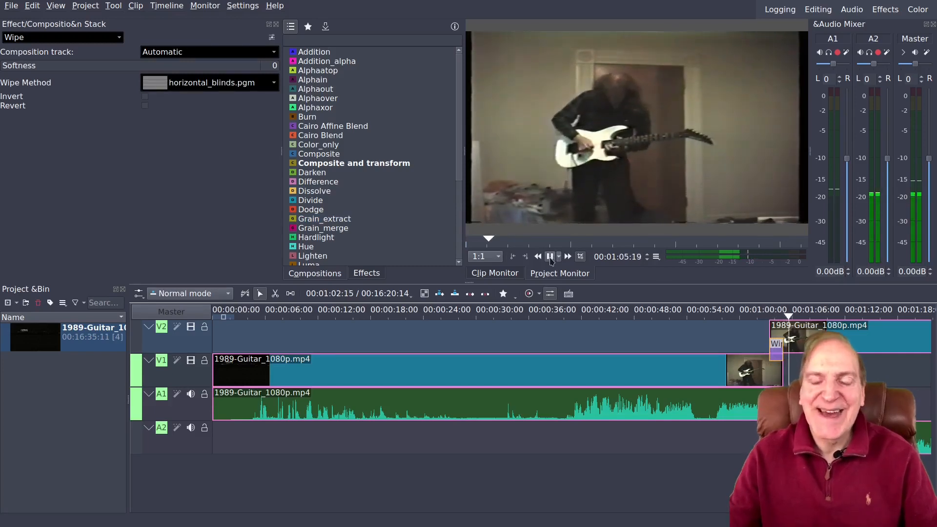
- Install the Fractal: Green Place add-on from the Kdenlive Add-On Installer and close the installer
left_click(274, 83)
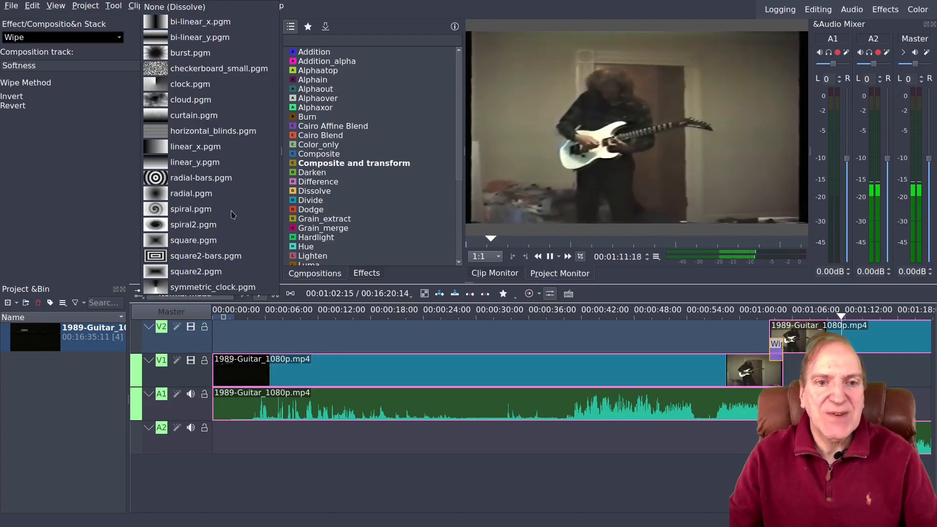
left_click(109, 193)
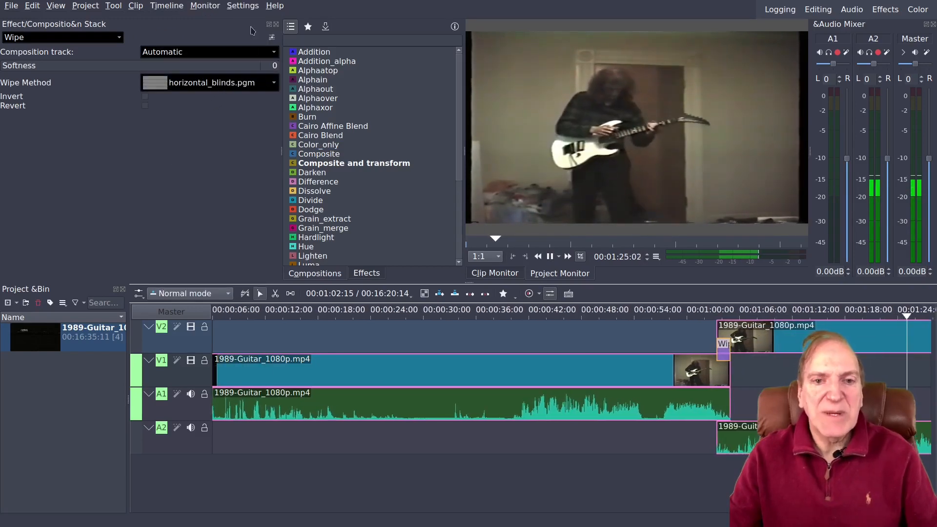
left_click(326, 27)
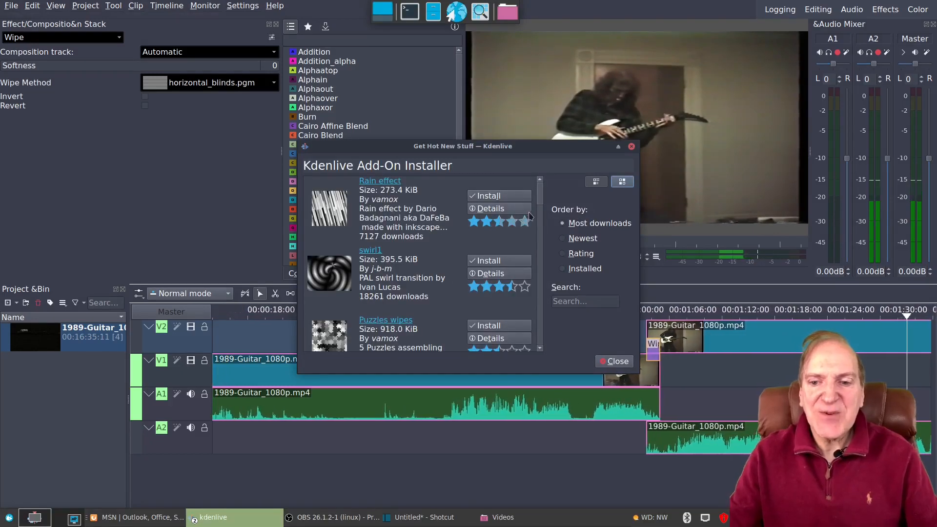
left_click_drag(540, 197, 543, 234)
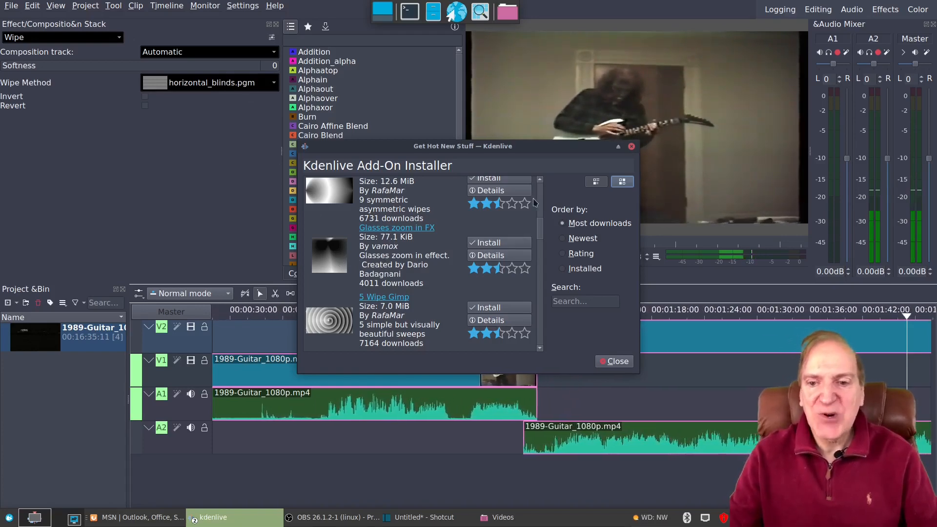
left_click_drag(541, 224, 543, 292)
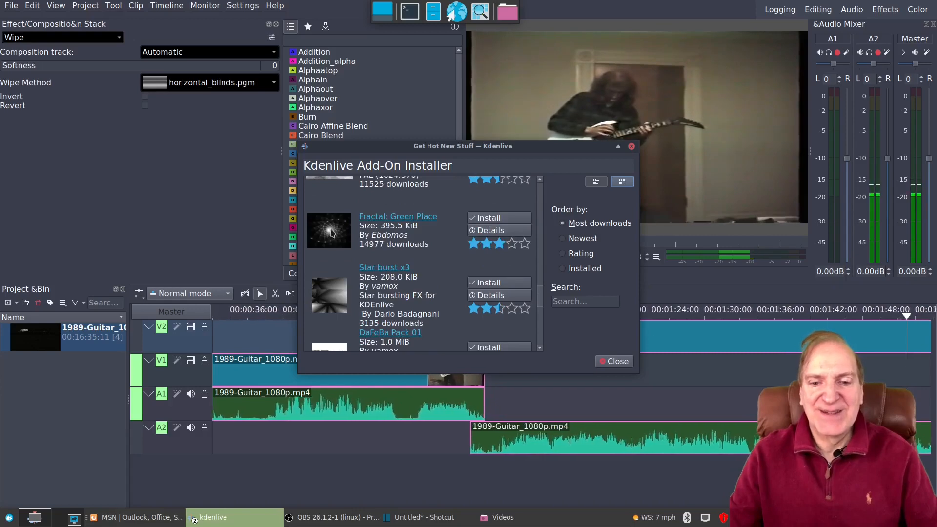
left_click(499, 219)
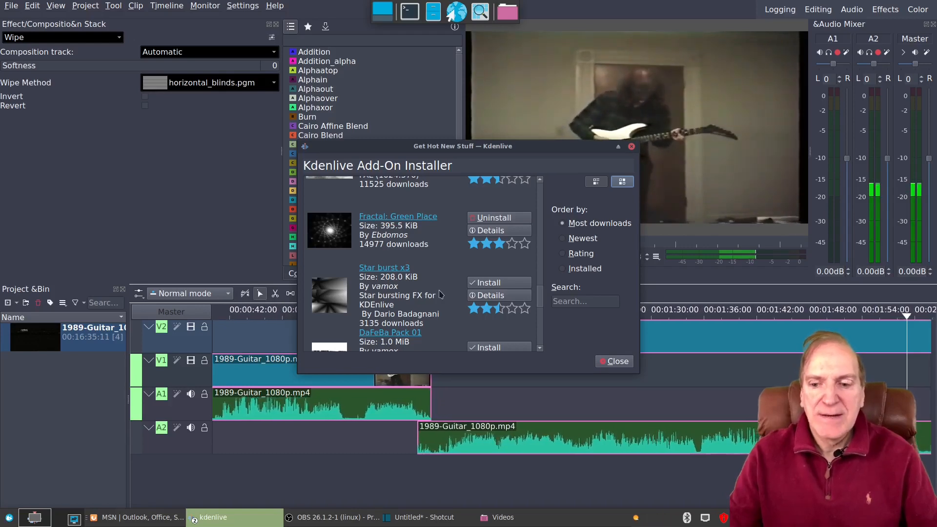
left_click(613, 361)
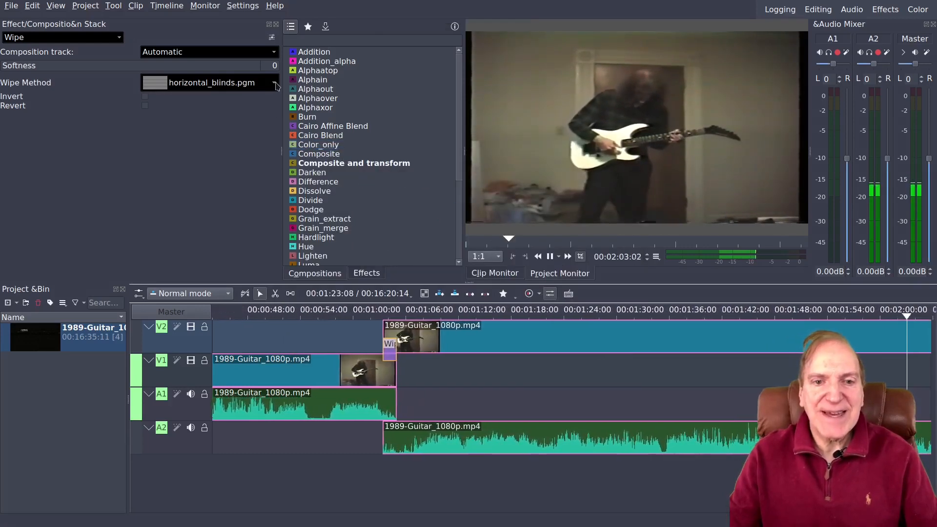
- Check the available wipe methods and composition types, keeping the Wipe with horizontal_blinds.pgm, and stop the playback
left_click(276, 86)
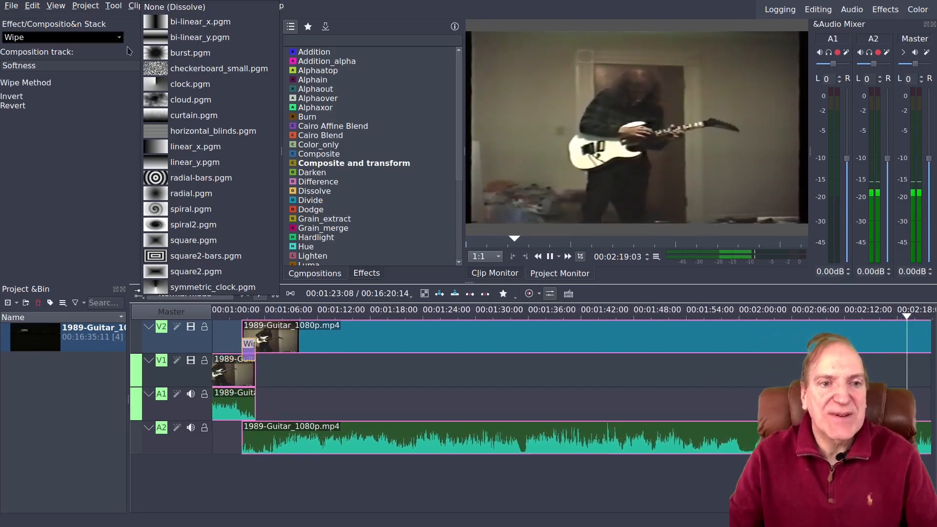
left_click(213, 131)
left_click(119, 37)
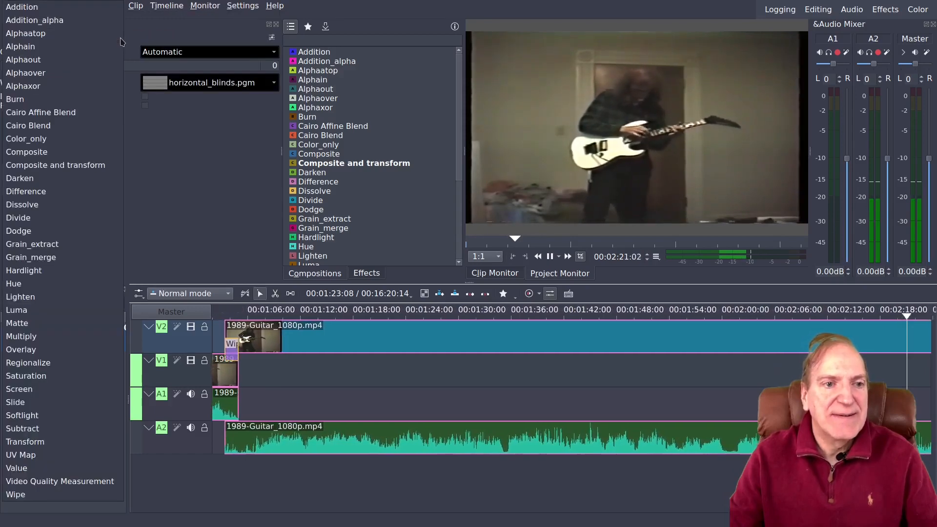
left_click(161, 37)
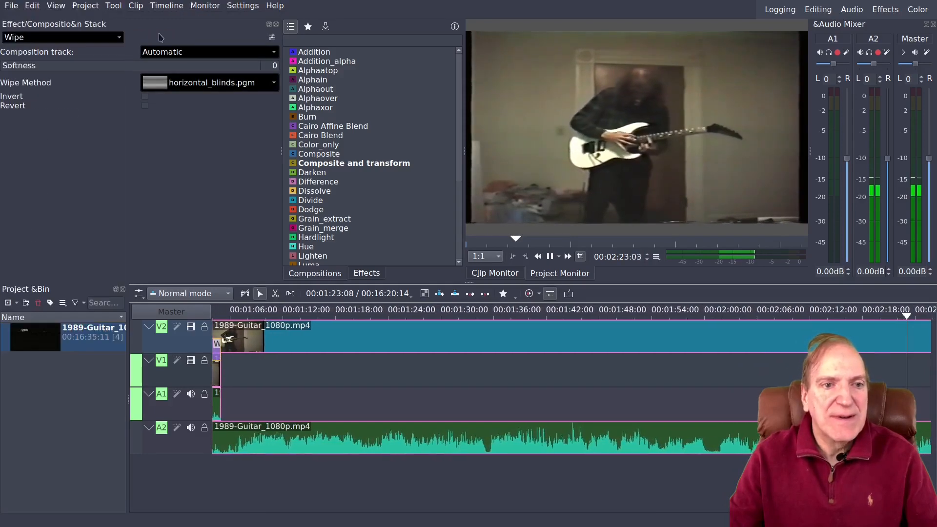
left_click(274, 85)
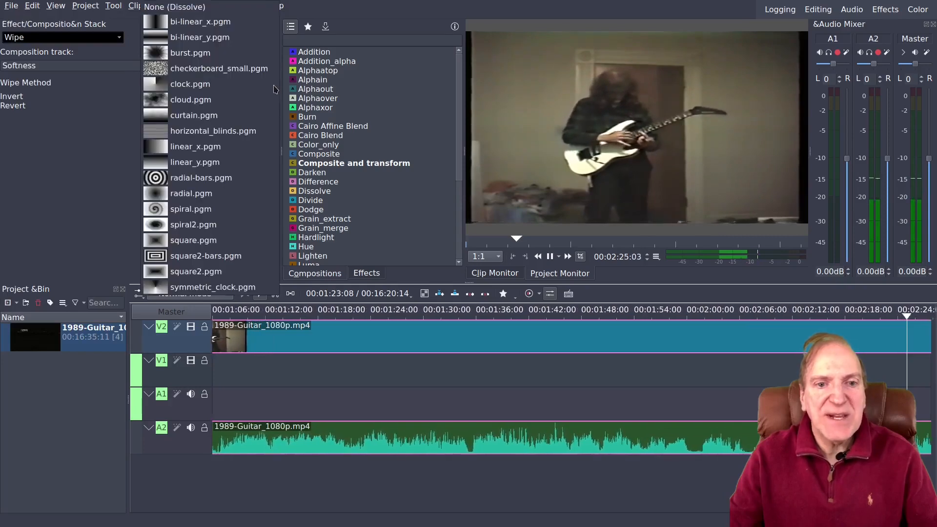
left_click(552, 258)
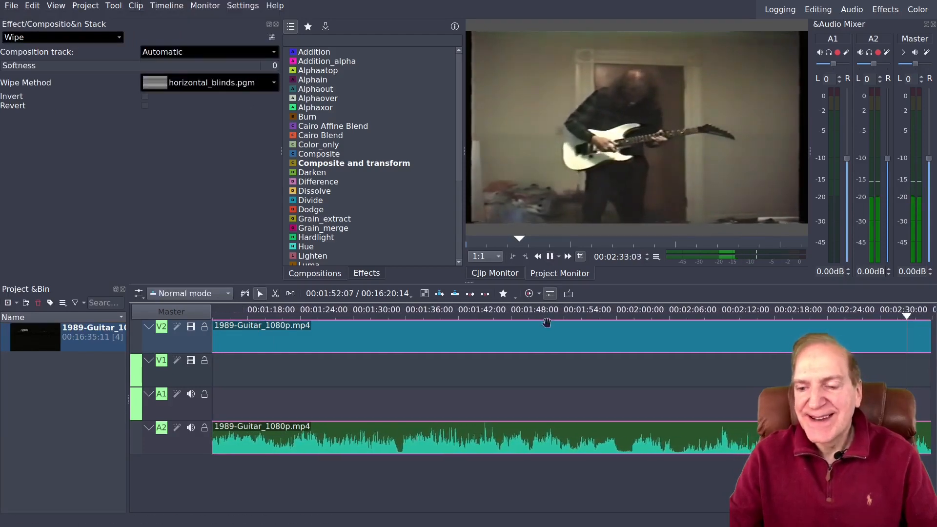
left_click(550, 257)
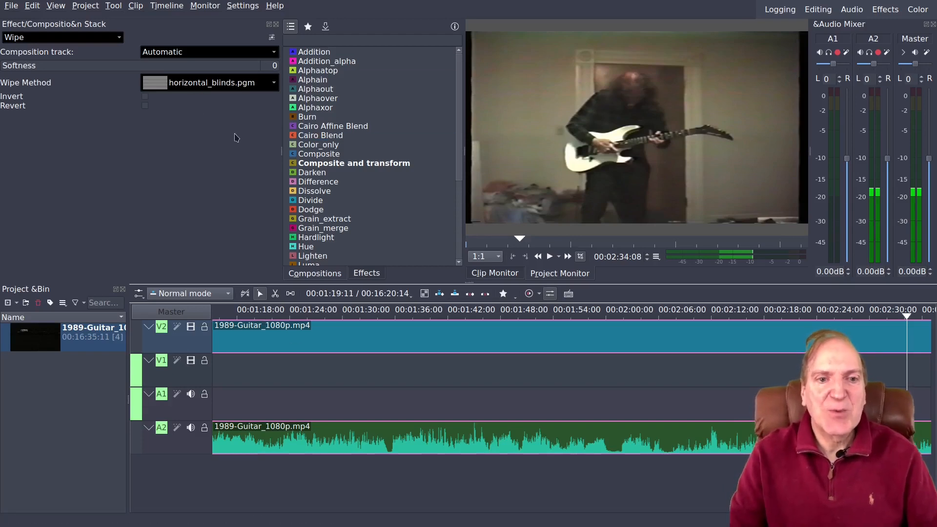
- Place the playhead at 00:01:35:11 and browse the video effect categories and the Audio correction effects
left_click(389, 315)
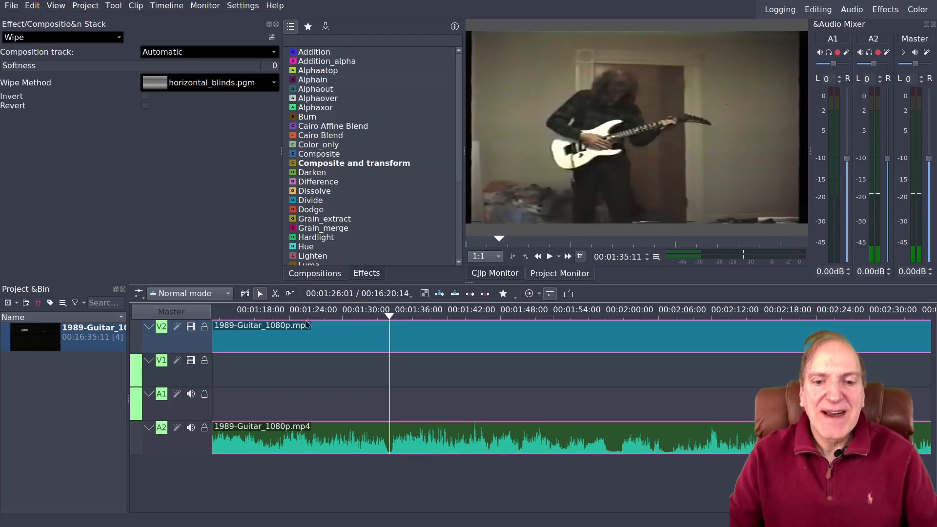
left_click(367, 274)
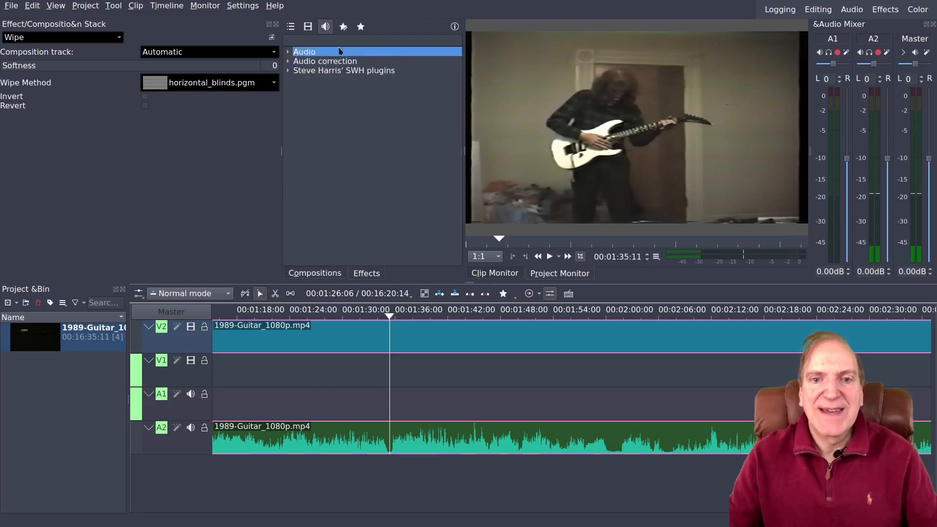
left_click(308, 26)
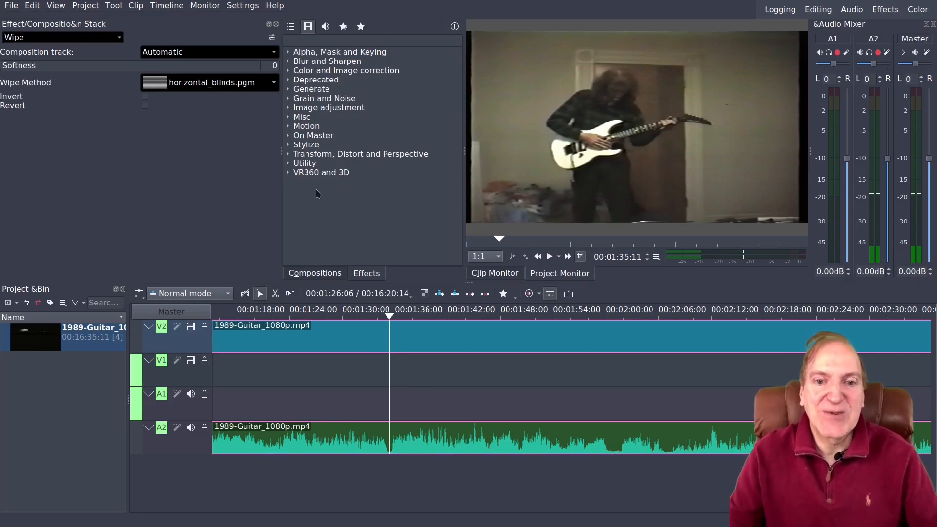
left_click(326, 28)
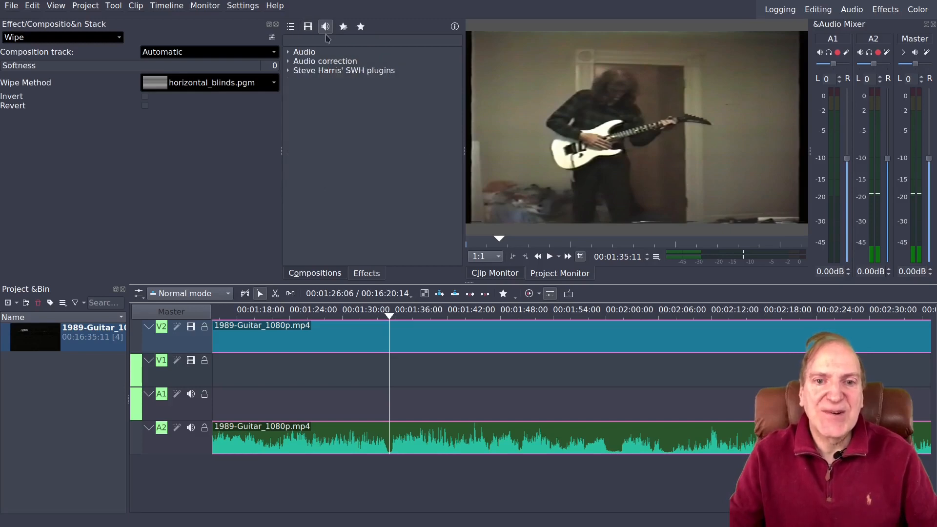
left_click(287, 61)
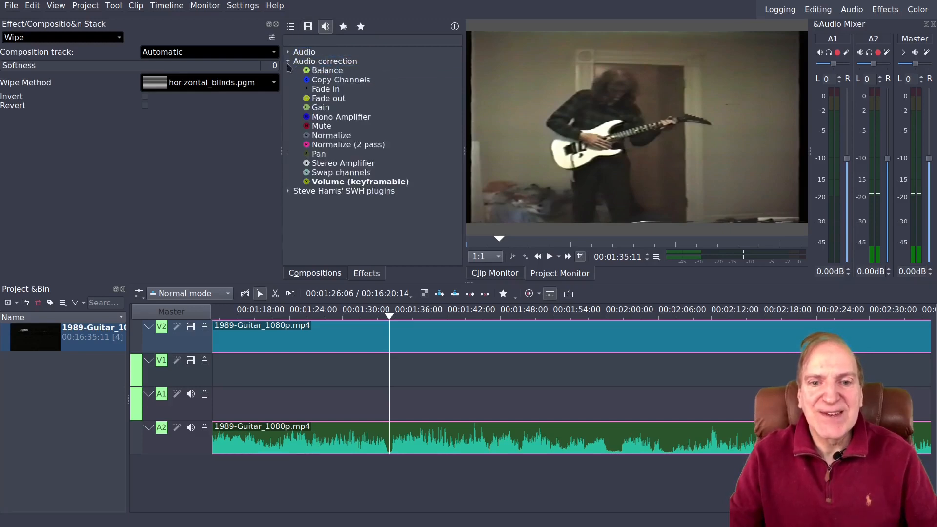
- Look through the effects in the Audio correction and Audio categories
left_click(318, 108)
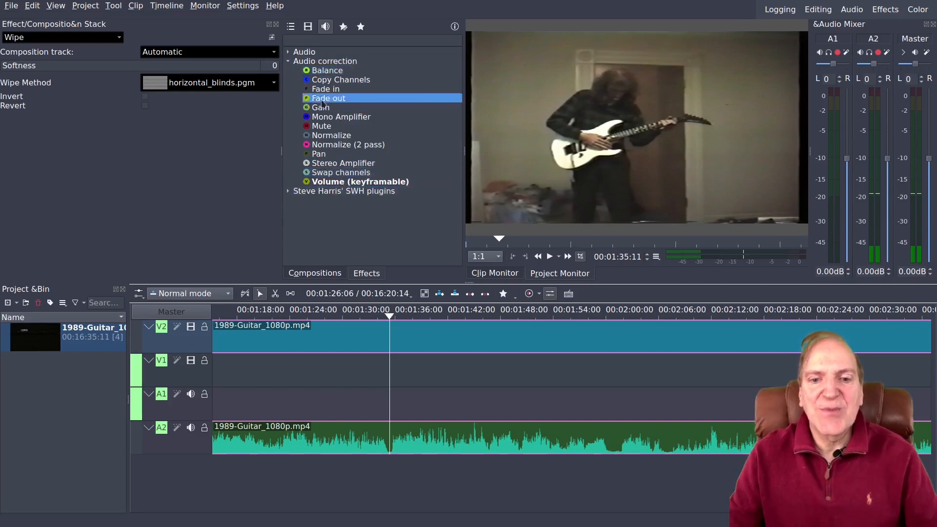
left_click(288, 62)
left_click(288, 52)
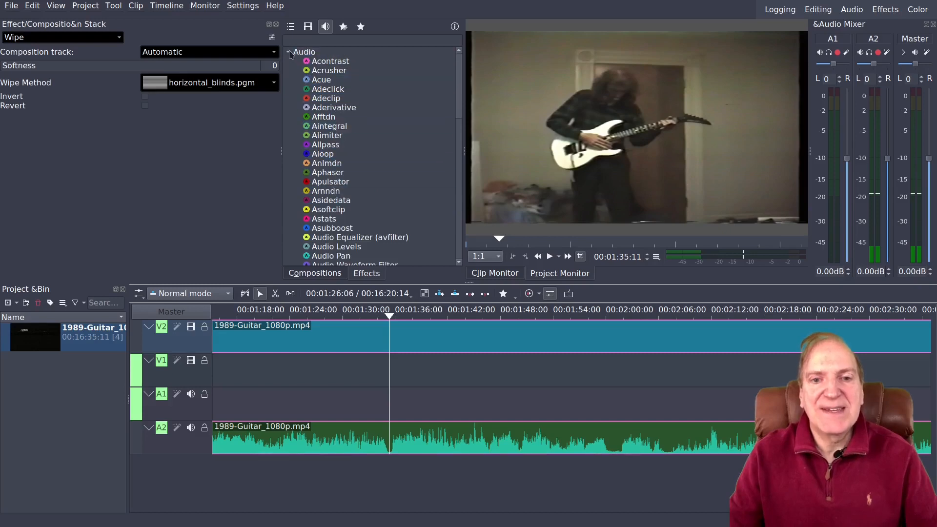
left_click(289, 53)
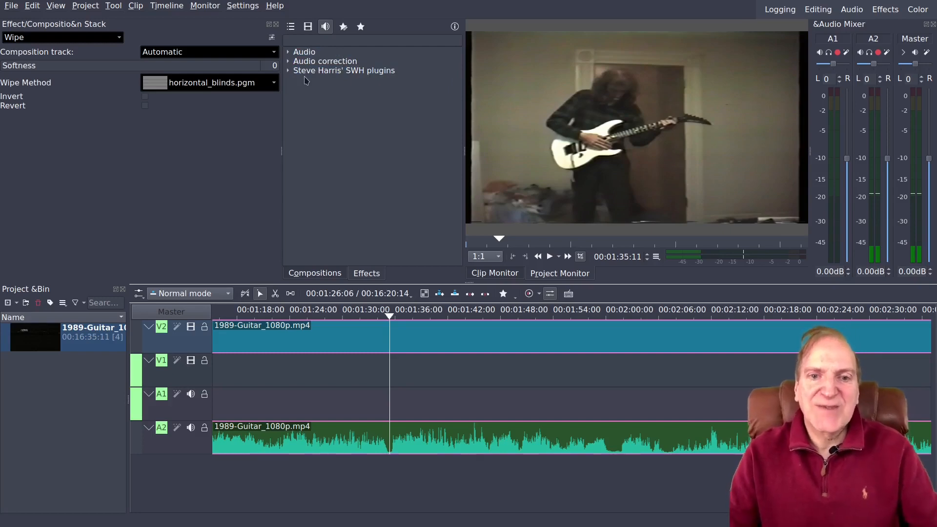
left_click(288, 53)
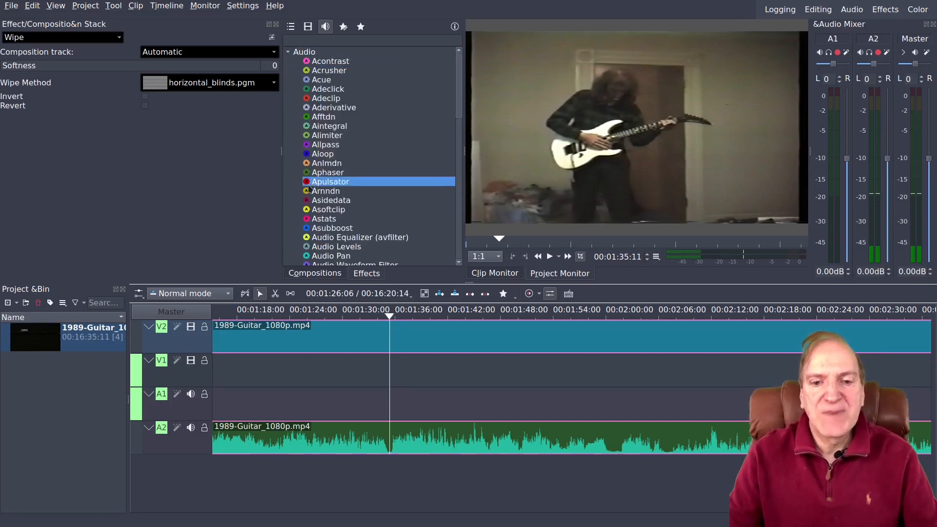
left_click(289, 53)
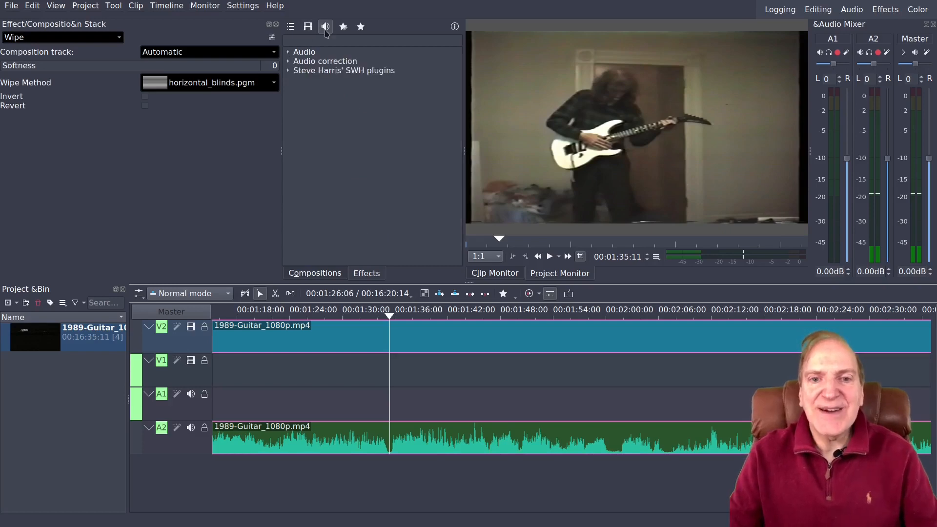
- Look through the Transform, Distort and Perspective video effects and the list of available compositions
left_click(308, 28)
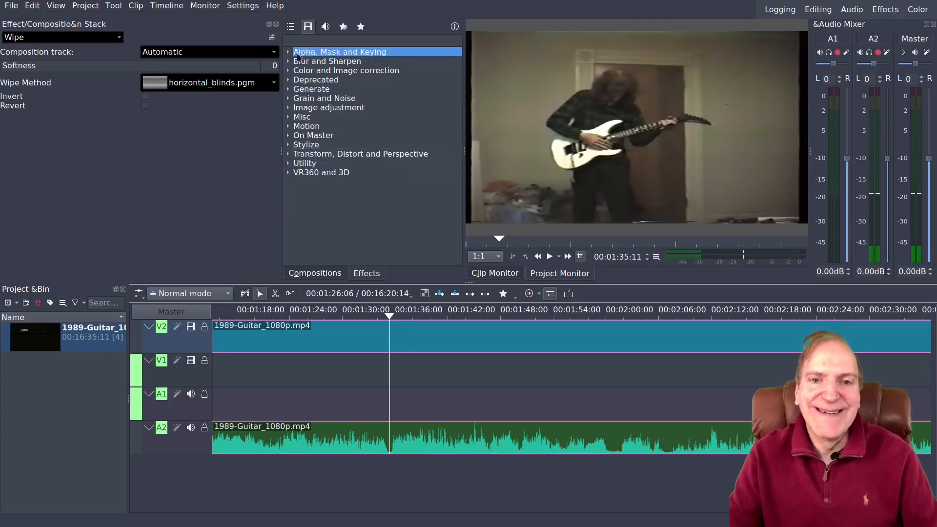
left_click(305, 156)
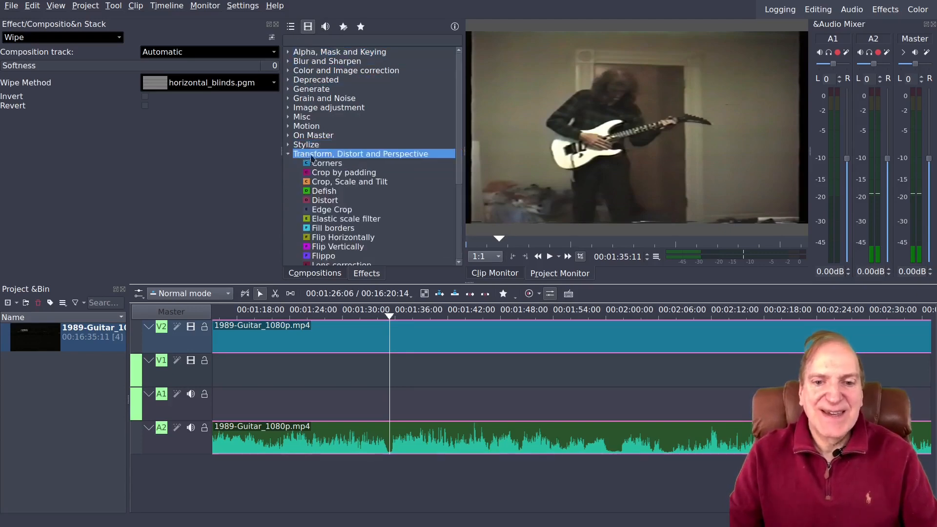
scroll(323, 231, "down", 3)
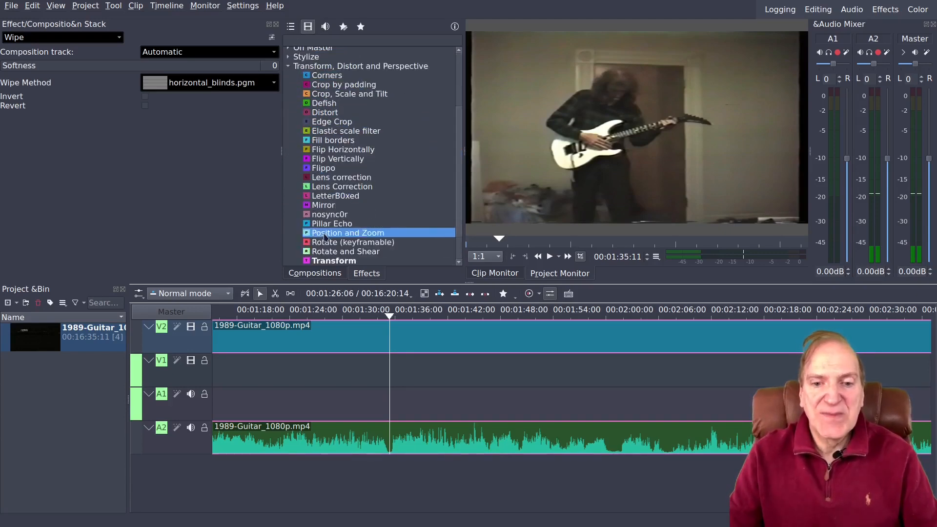
scroll(322, 229, "up", 2)
left_click(289, 125)
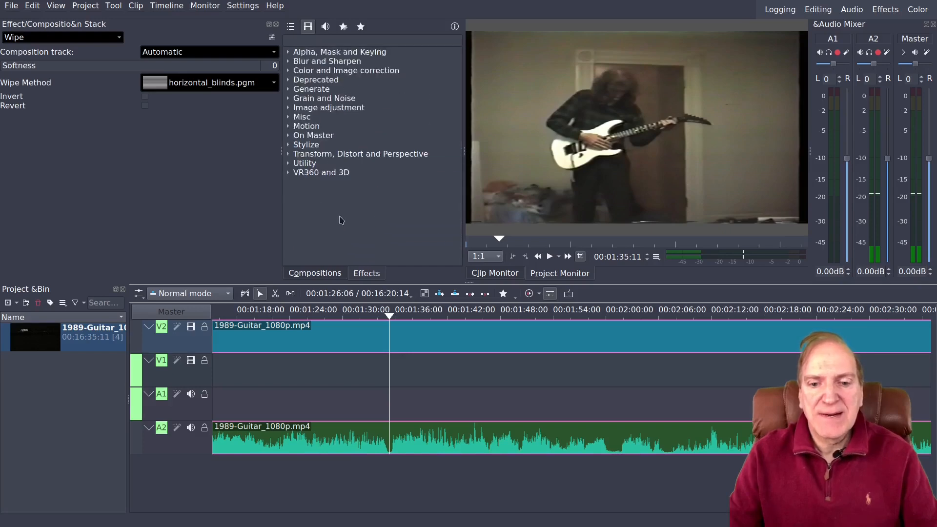
left_click(316, 275)
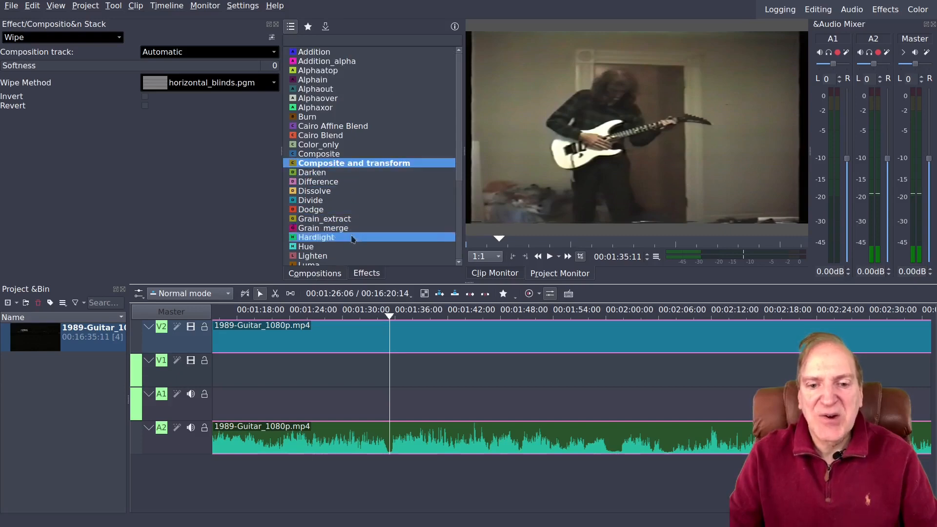
scroll(341, 242, "down", 4)
left_click(326, 240)
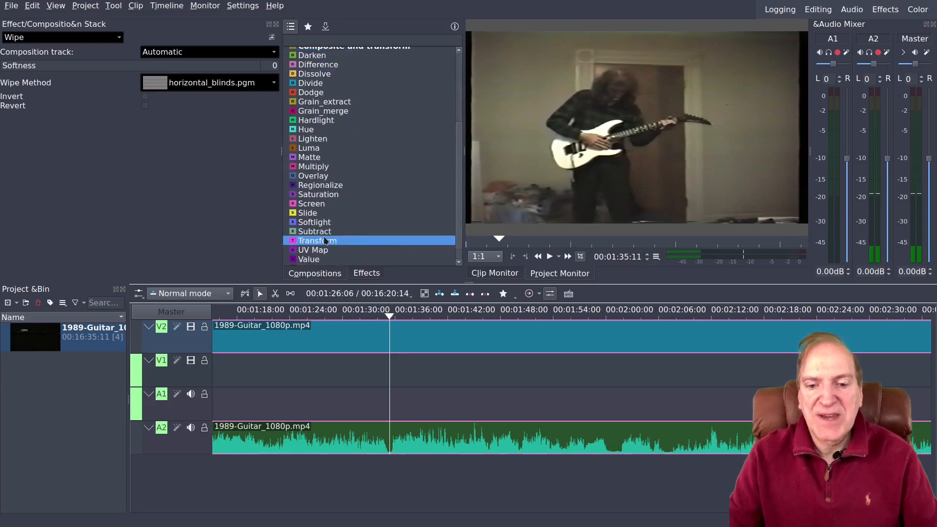
- Place the playhead at 00:01:01:21 and replace the Wipe on the clip overlap with a Composite and transform composition
left_click(404, 313)
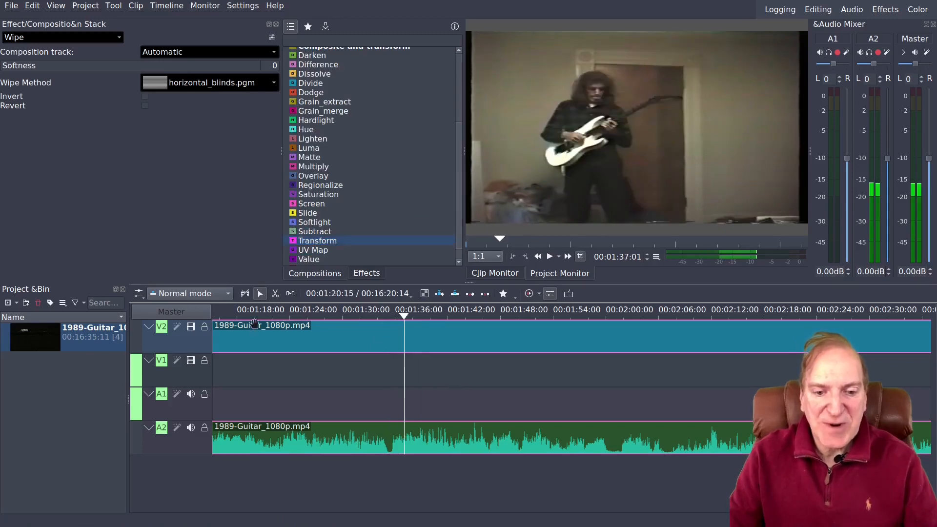
left_click_drag(281, 312, 420, 312)
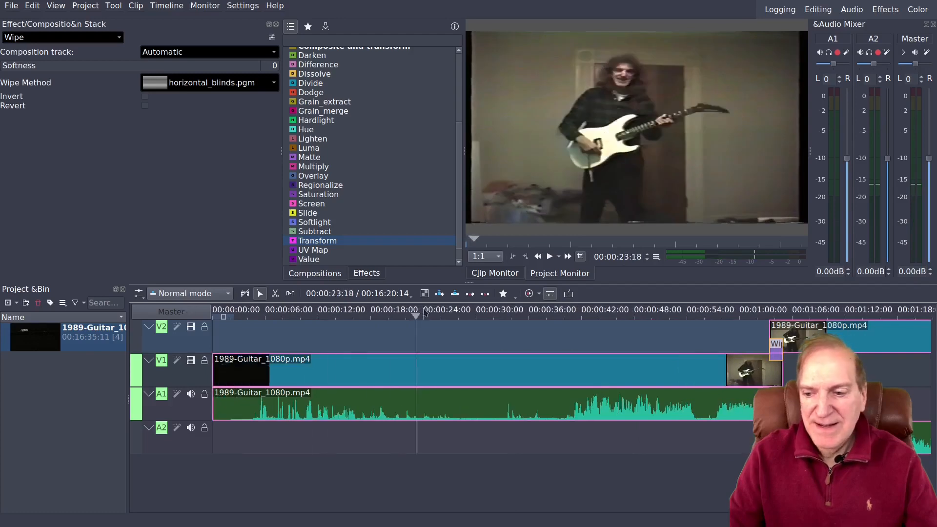
left_click(755, 313)
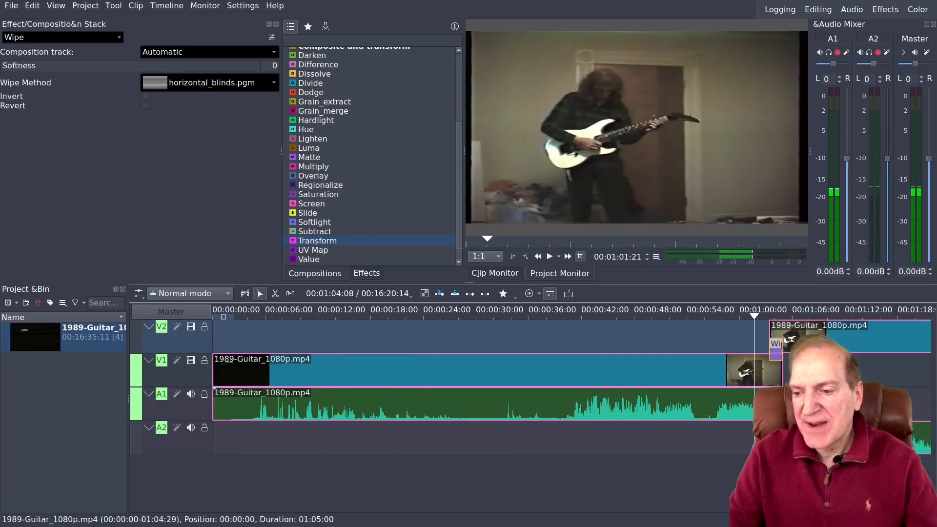
right_click(776, 351)
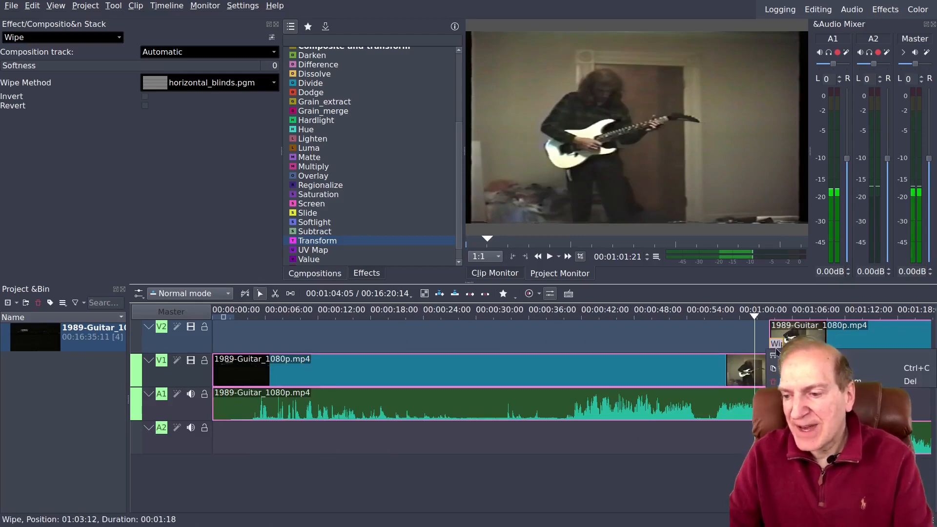
left_click(780, 382)
right_click(778, 340)
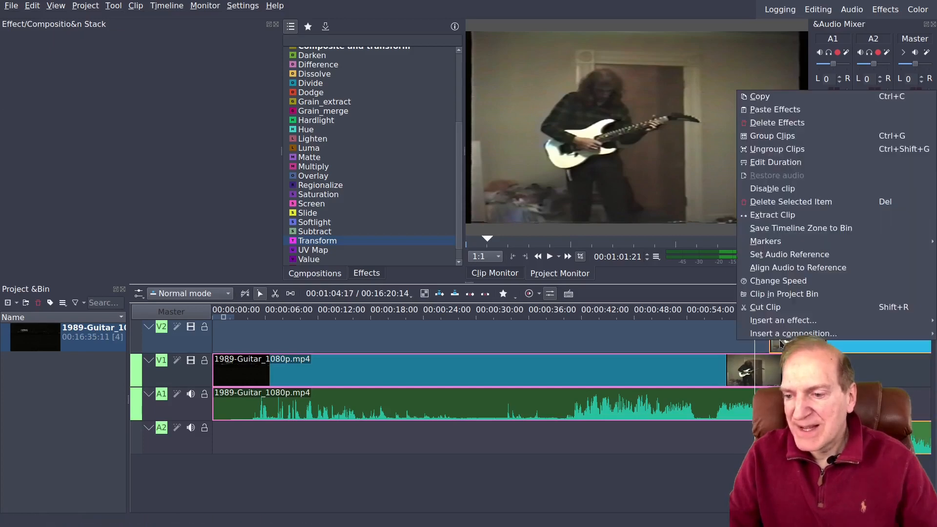
mouse_move(781, 338)
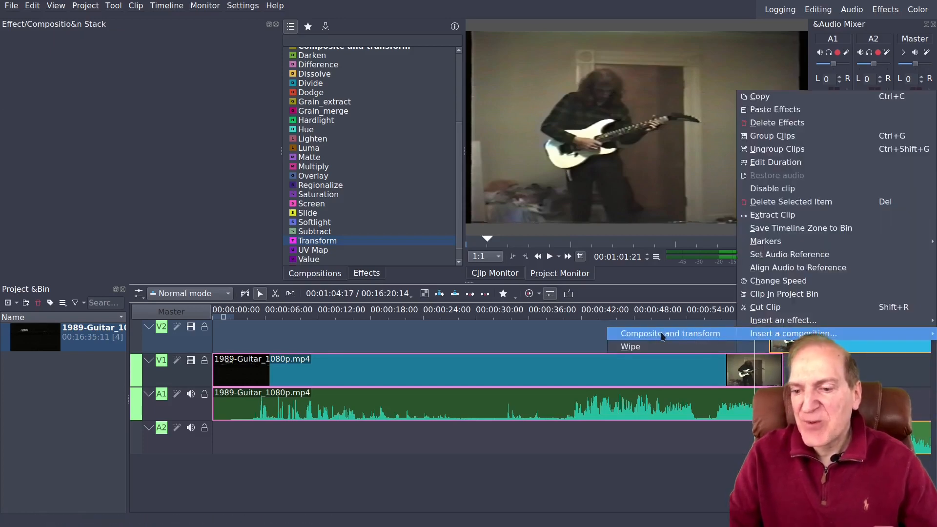
left_click(662, 334)
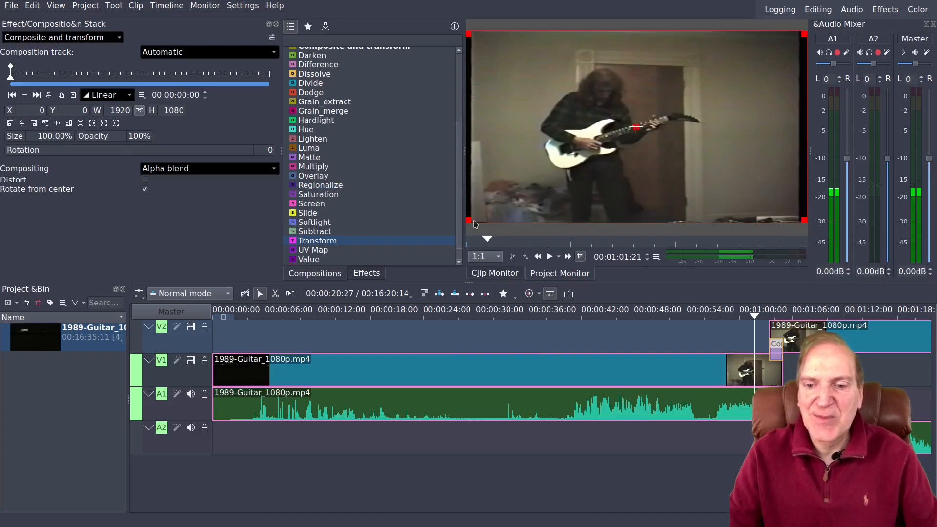
- Resize the composition's frame to 1915 × 1082 and move the V2 clip to start at the end of the V1 clip
left_click_drag(474, 221, 476, 222)
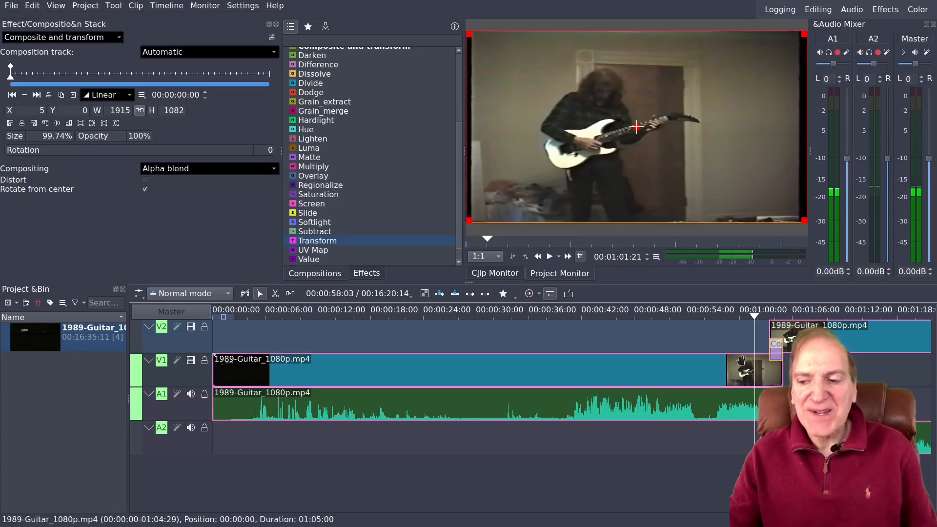
left_click(798, 330)
left_click_drag(798, 330, 813, 330)
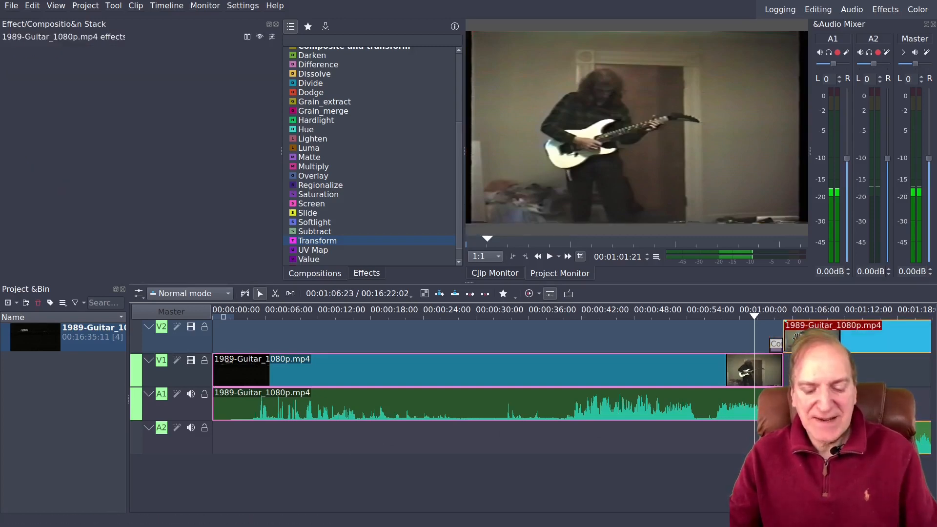
- Undo the timeline edits back to the single uncut guitar clip on V1 and A1
key("ctrl+z")
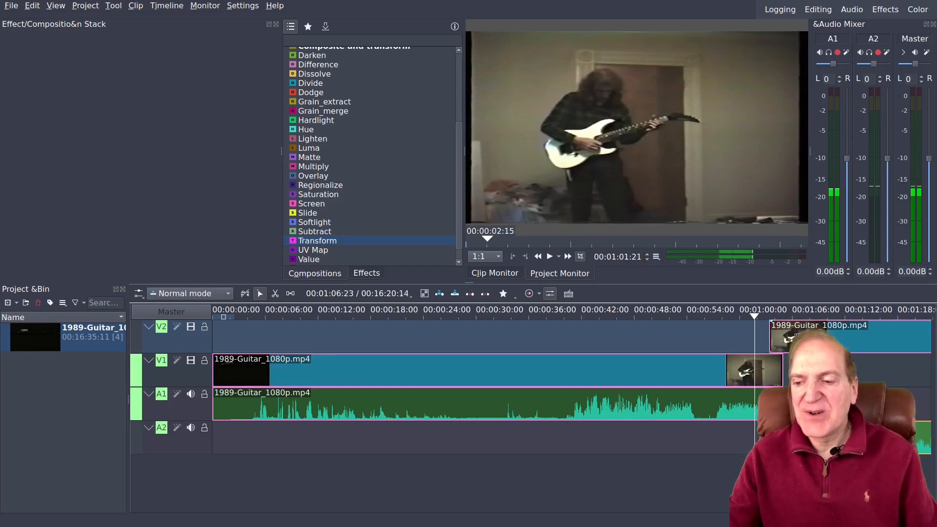
key("ctrl+z")
key("ctrl+z")
key("ctrl+z")
key("ctrl+z")
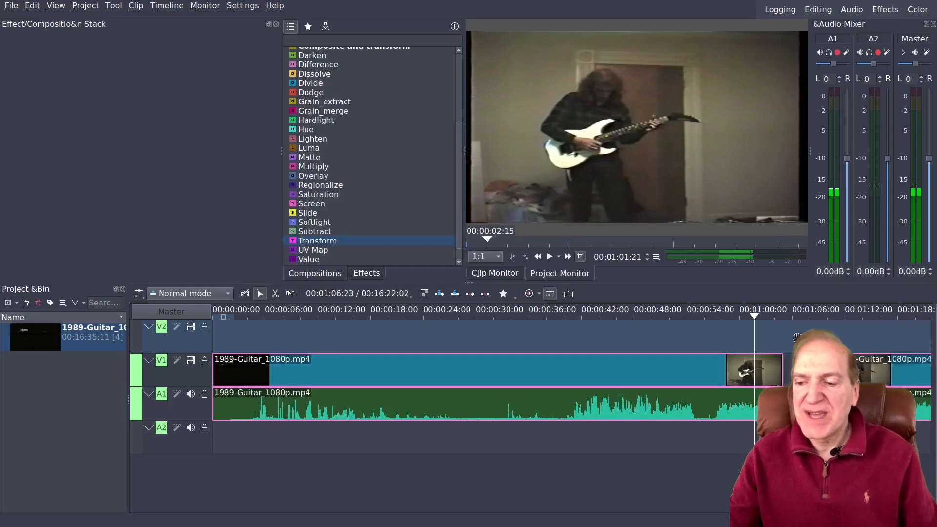
key("ctrl+z")
key("ctrl+z")
key("ctrl+z")
key("ctrl+z")
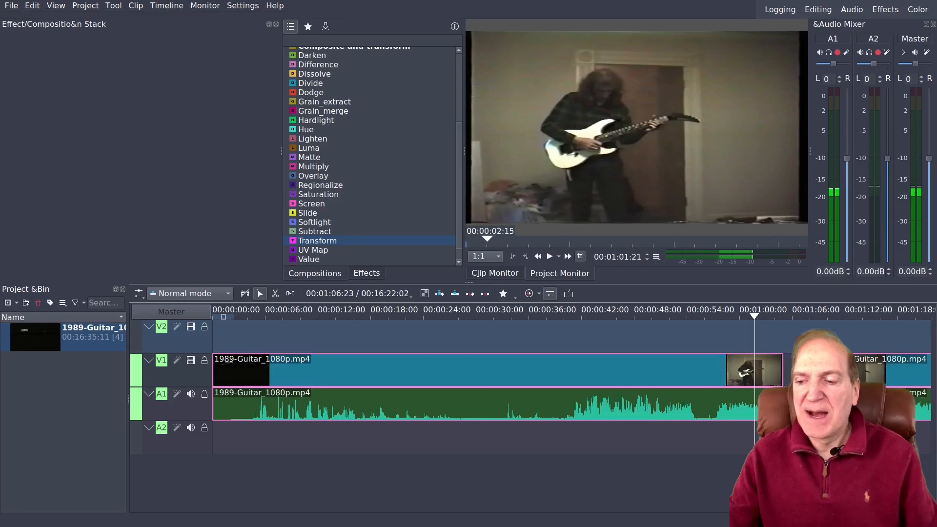
key("ctrl+z")
key("ctrl+z")
key("ctrl+z")
key("ctrl+z")
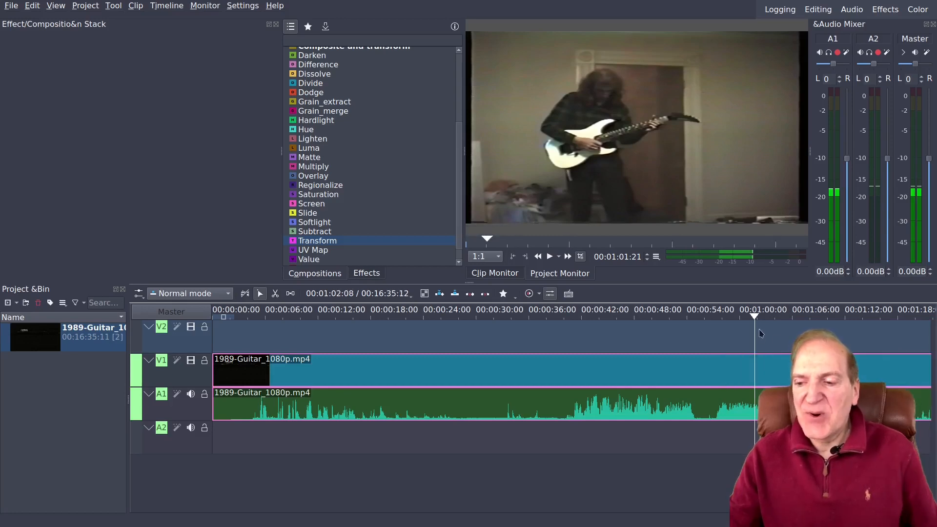
- Place the playhead at 00:00:33:28 and ungroup the guitar clip's video and audio
left_click_drag(755, 317, 512, 316)
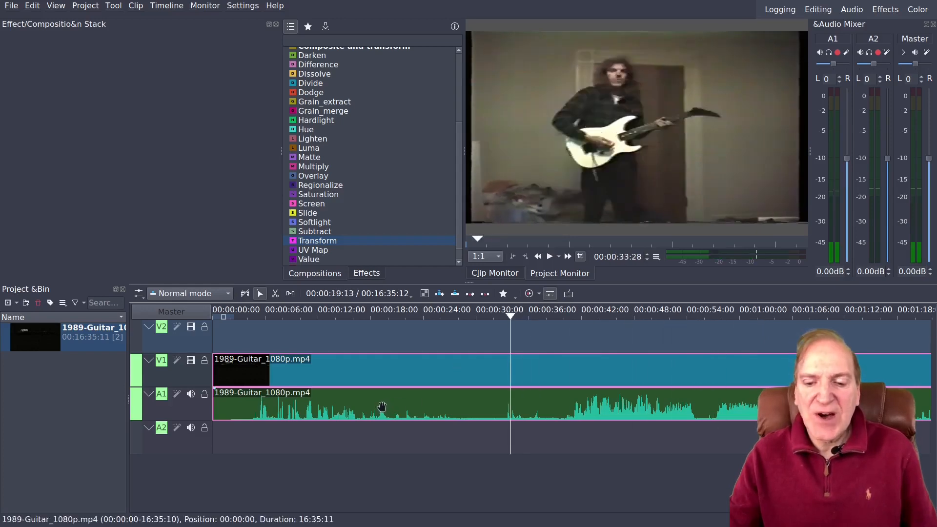
left_click(381, 406)
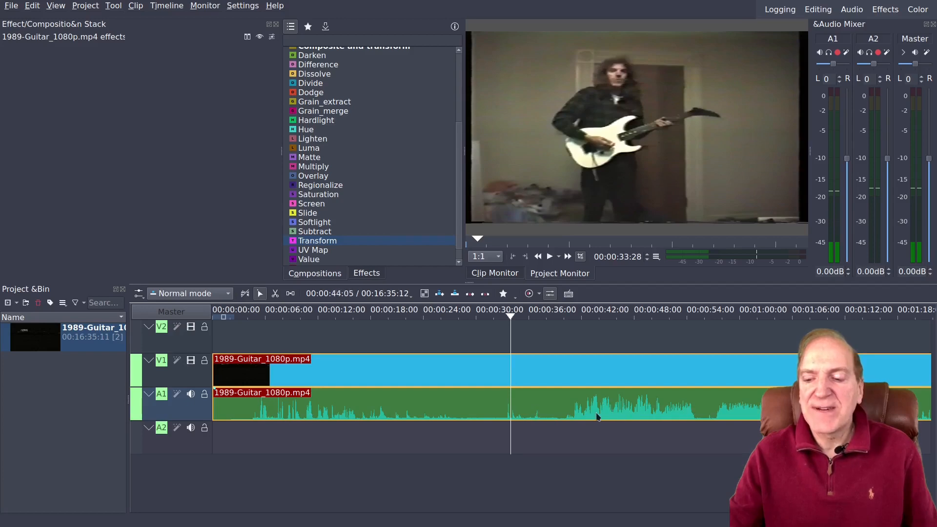
right_click(556, 373)
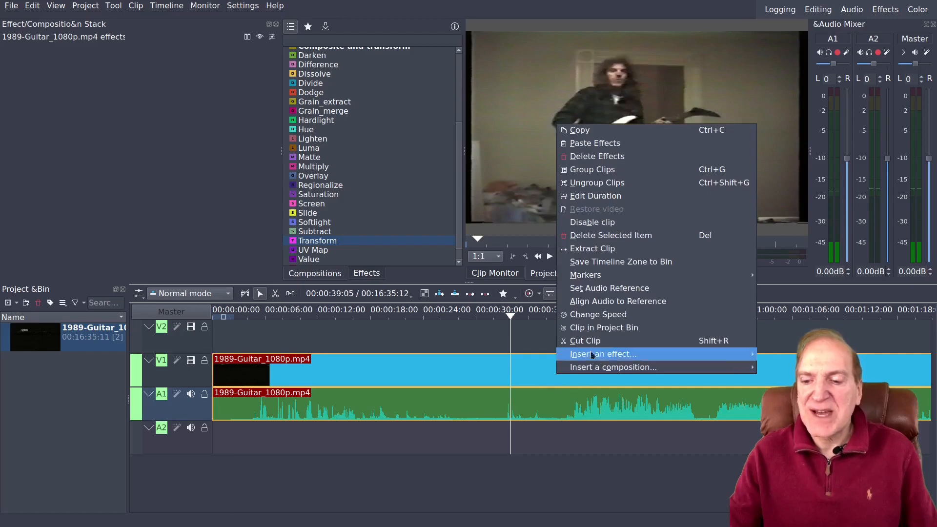
left_click(597, 187)
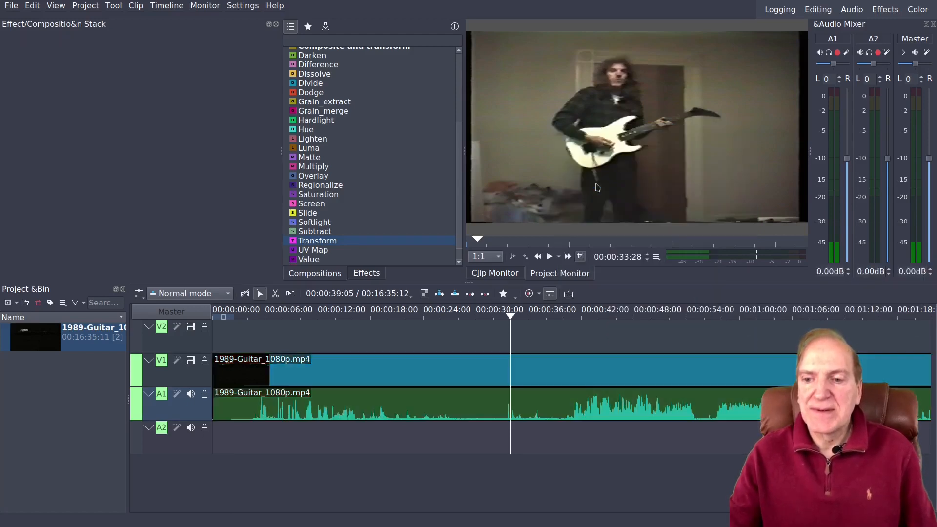
- Select the ungrouped audio separately from the video and shift it on A1 to start at 00:00:02:14
left_click(545, 374)
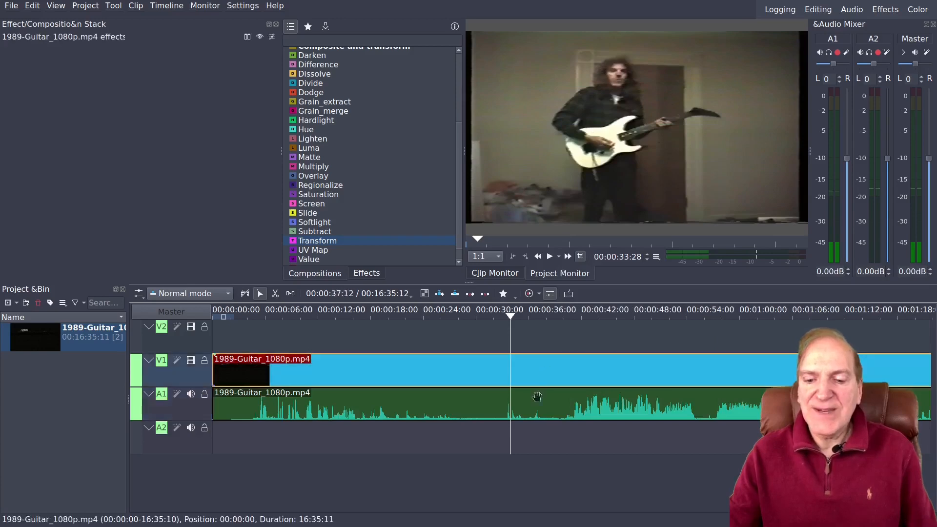
left_click(533, 411)
left_click(563, 368)
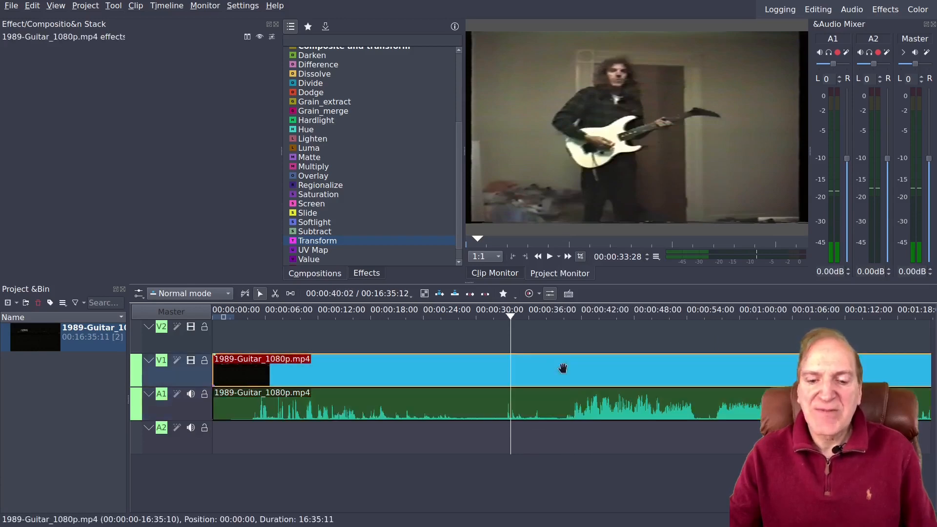
left_click(554, 408)
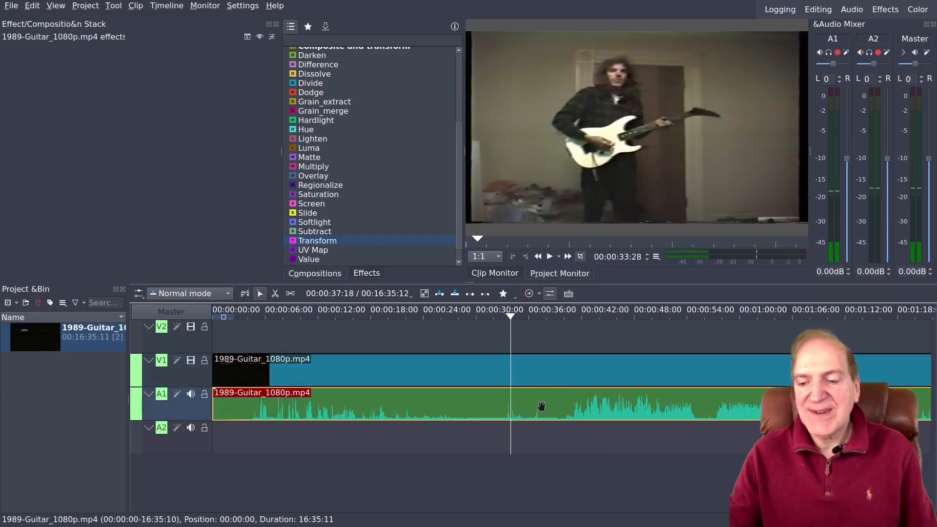
left_click_drag(541, 407, 559, 408)
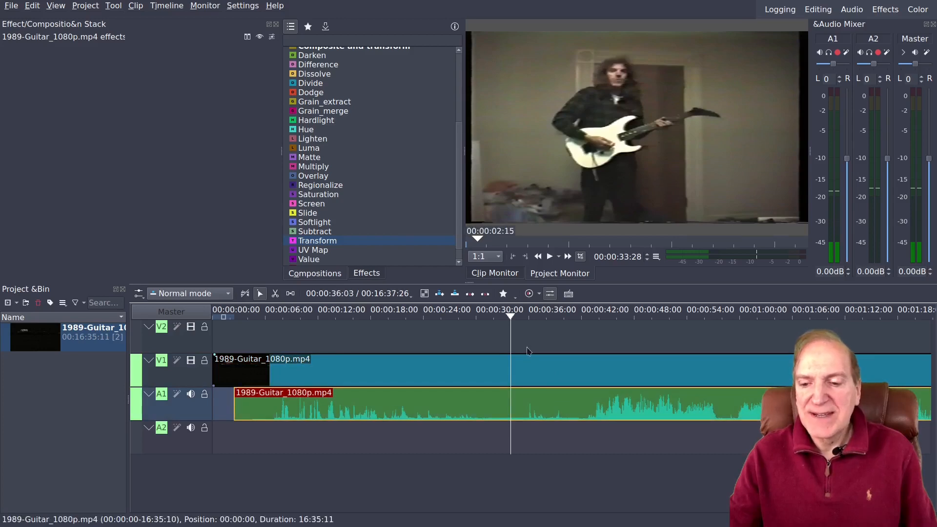
- Play the clip from 00:00:43:00 to check the shifted audio against the video, and pause at 00:00:49:17
left_click(510, 318)
left_click_drag(539, 320, 590, 320)
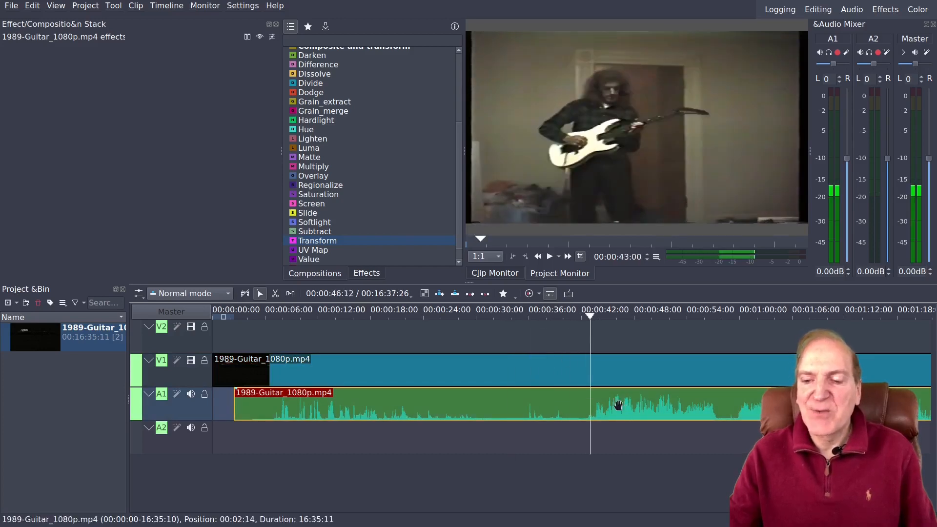
left_click(550, 257)
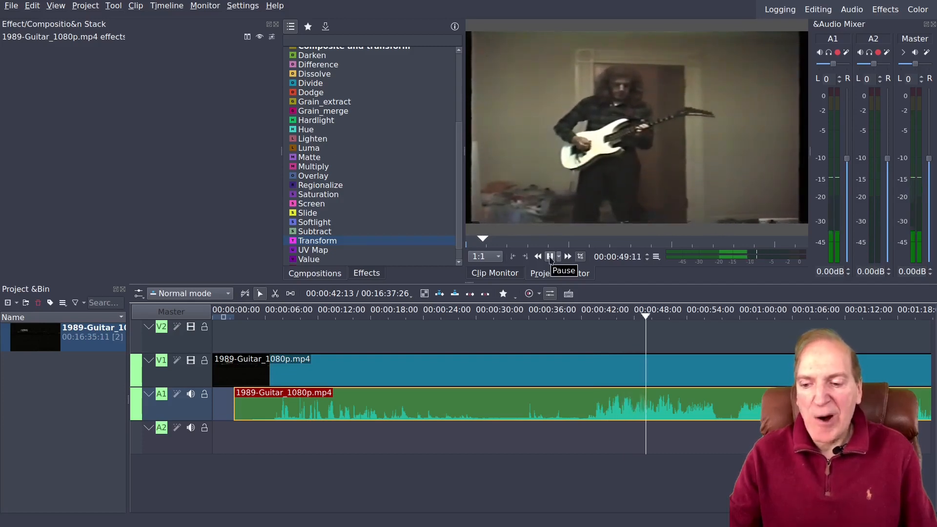
left_click(550, 257)
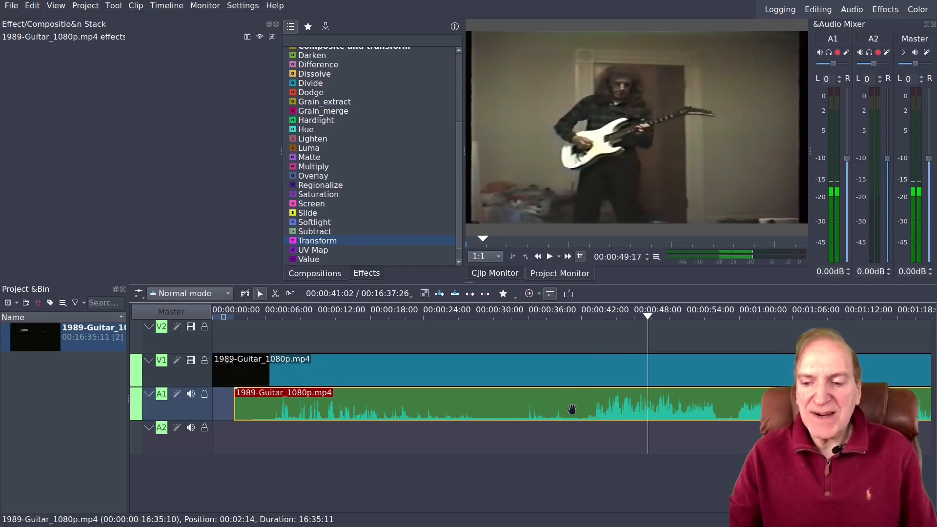
- Cut the ungrouped audio on A1 and the video on V1 separately at 00:00:55:03
left_click_drag(648, 318, 697, 326)
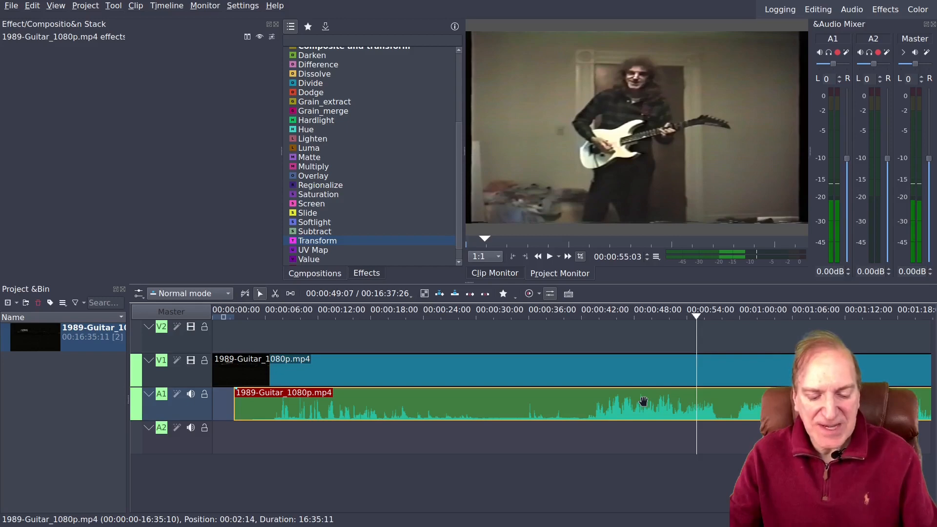
key("shift+r")
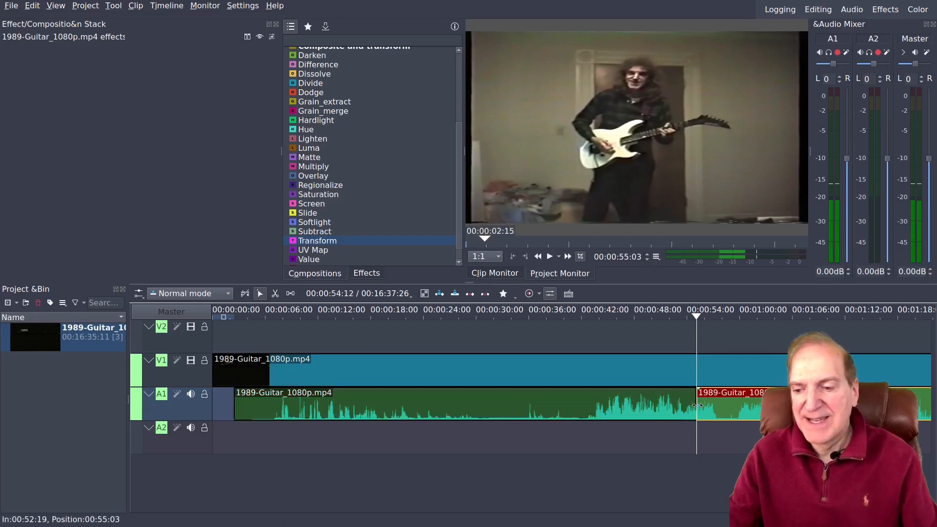
left_click(694, 366)
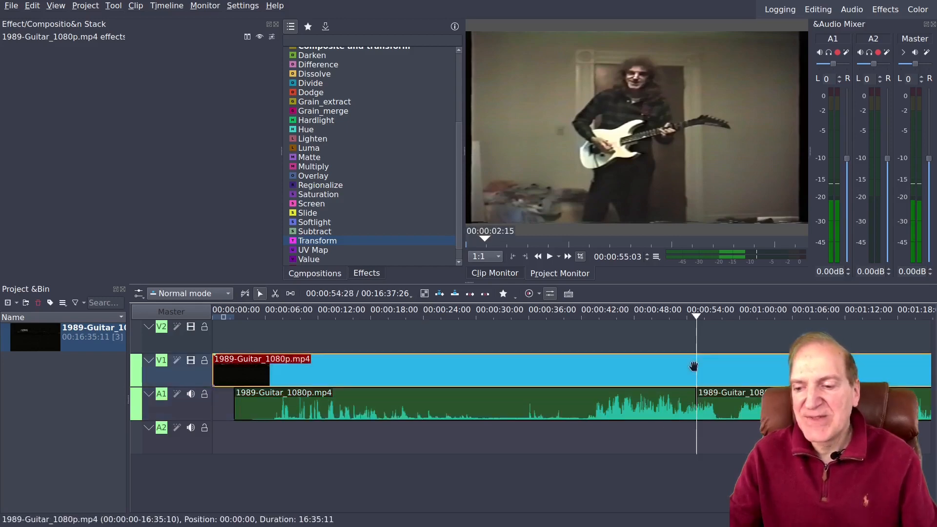
key("shift+r")
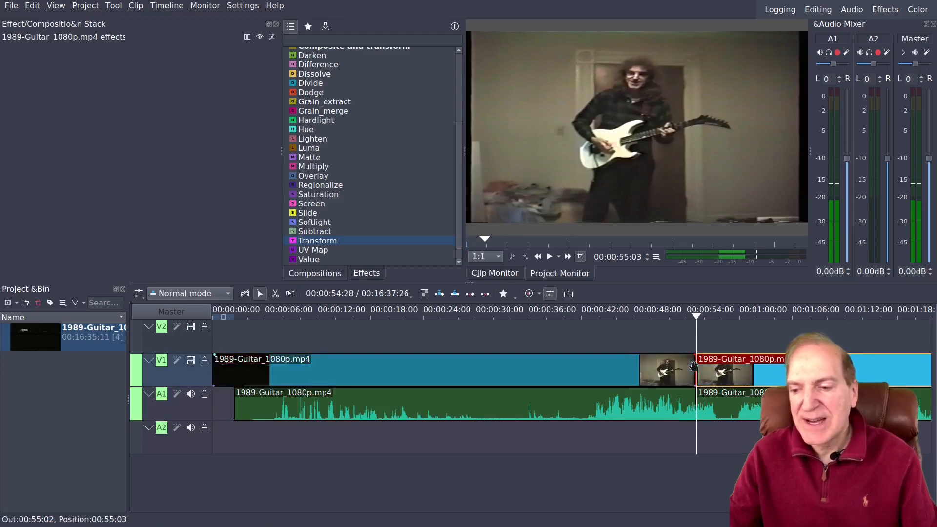
- Cut the ungrouped video on V1 and the audio on A1 separately at 00:01:07:06
left_click(795, 316)
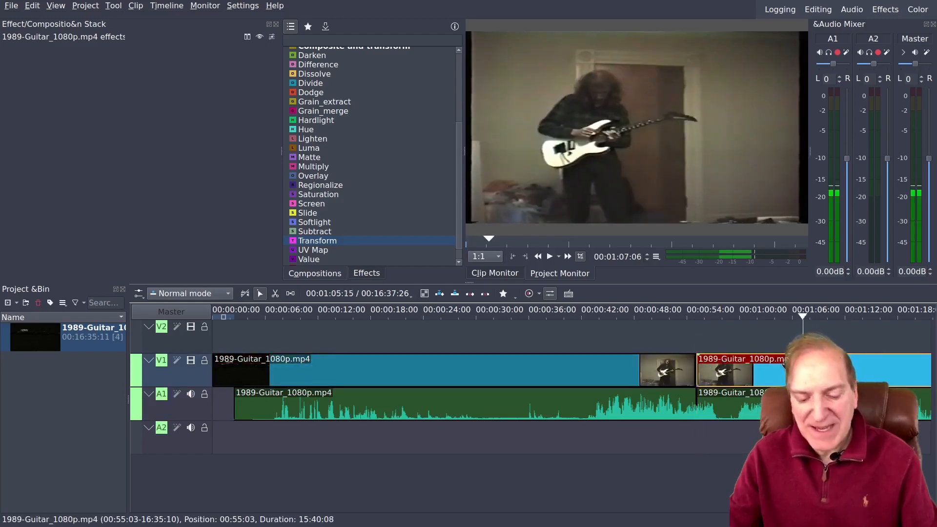
key("shift+r")
left_click(786, 404)
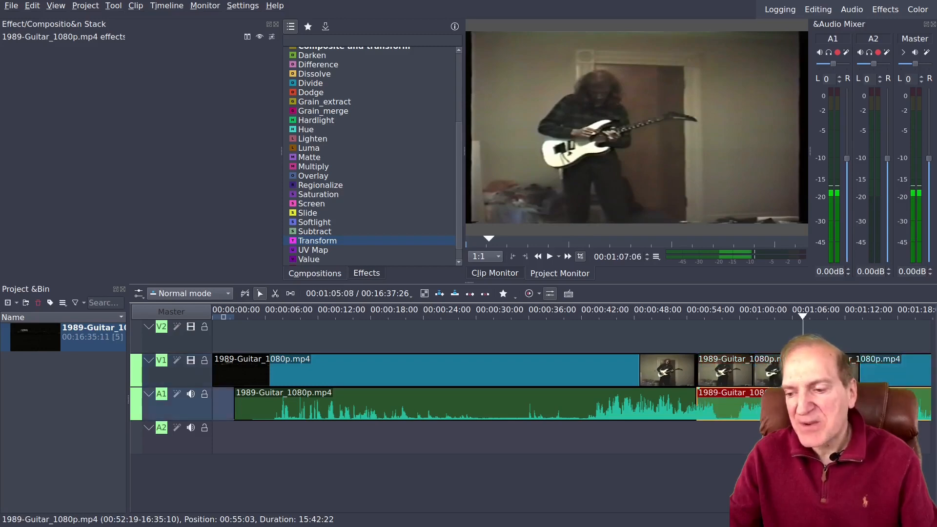
key("shift+r")
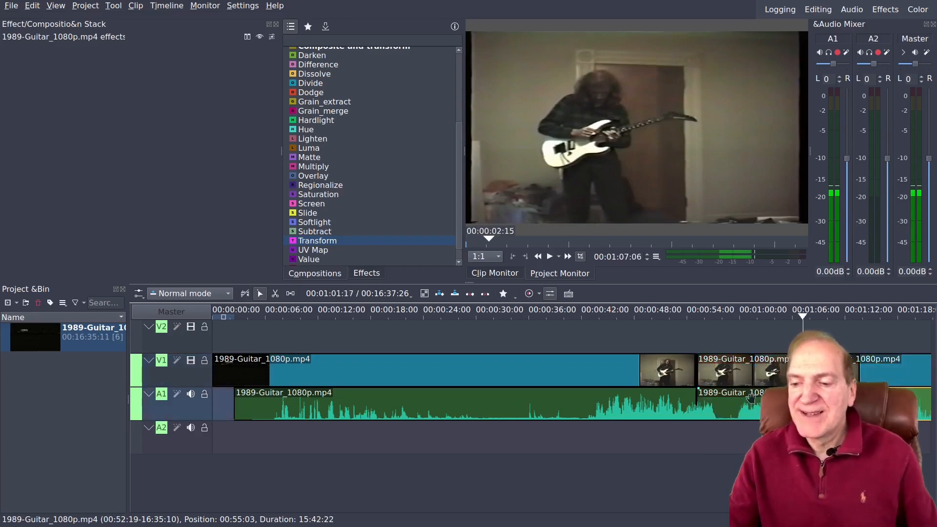
- Undo all the separate cuts on V1 and A1, keeping the shifted audio
key("ctrl+z")
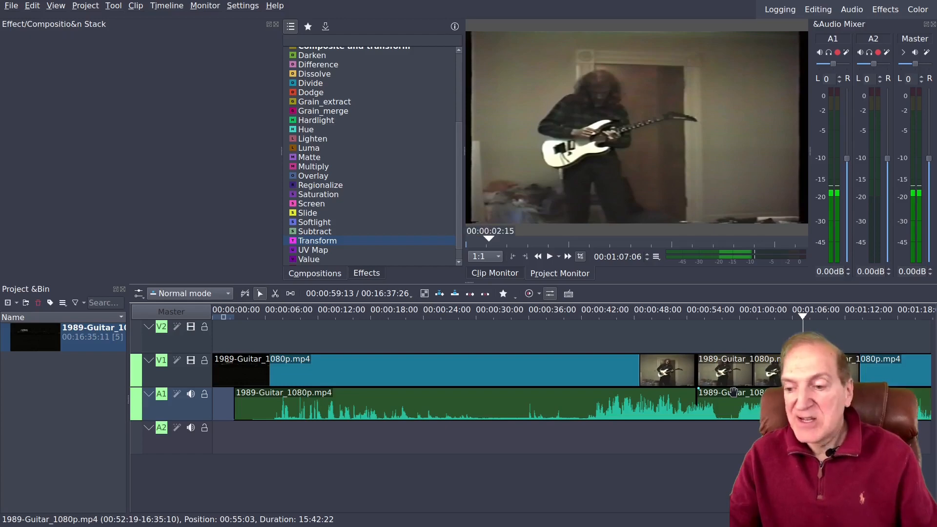
key("ctrl+z")
key("ctrl+z")
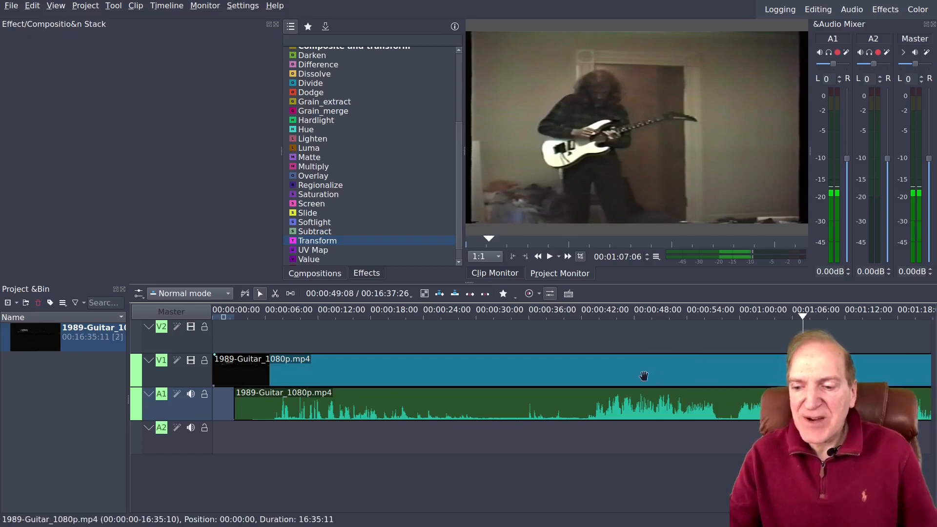
- Select the shifted A1 audio together with the V1 video and group the two clips
left_click(618, 404)
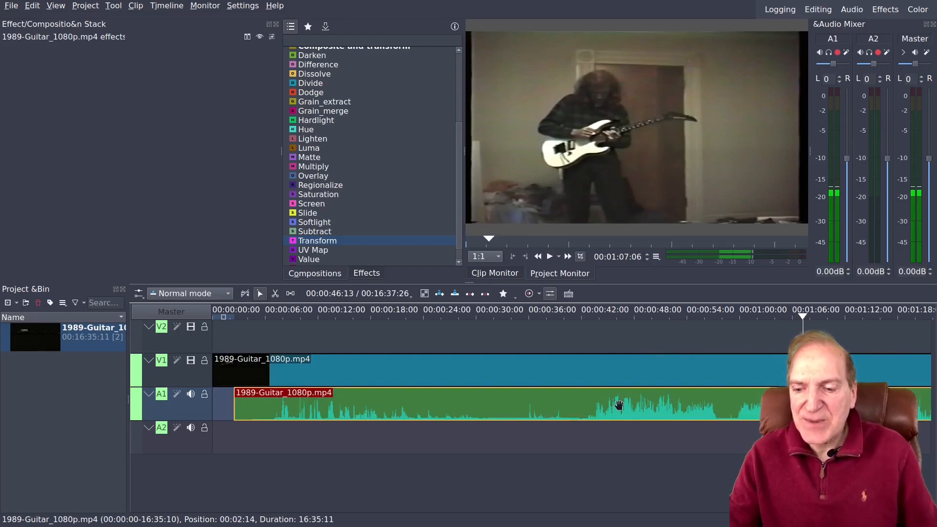
left_click(609, 372, "shift")
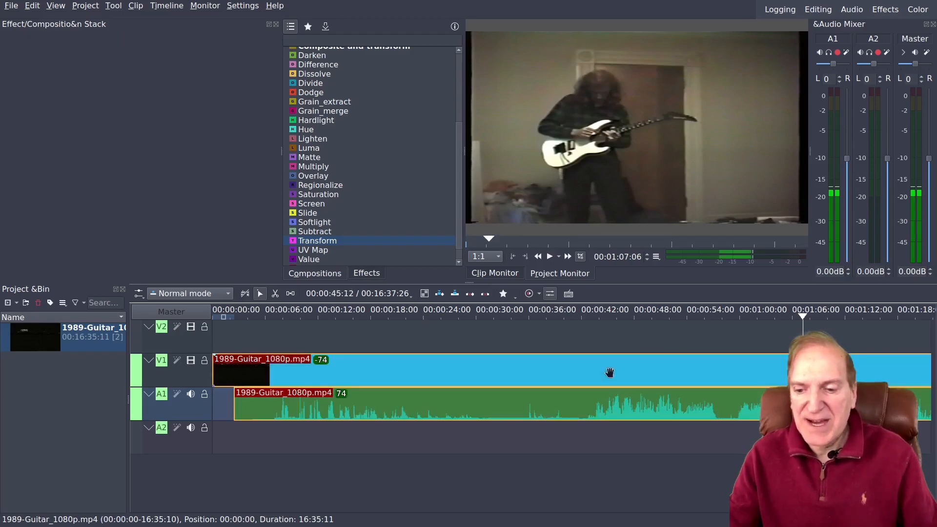
right_click(610, 372)
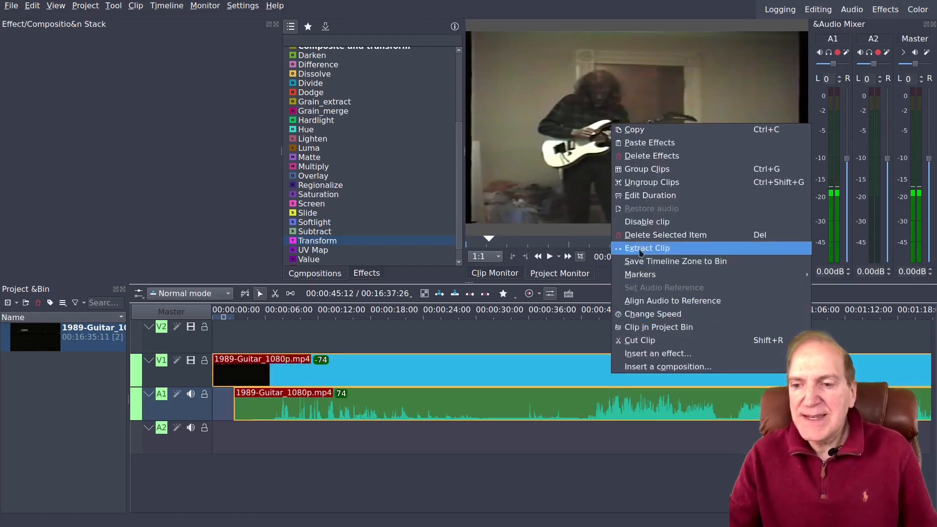
left_click(642, 169)
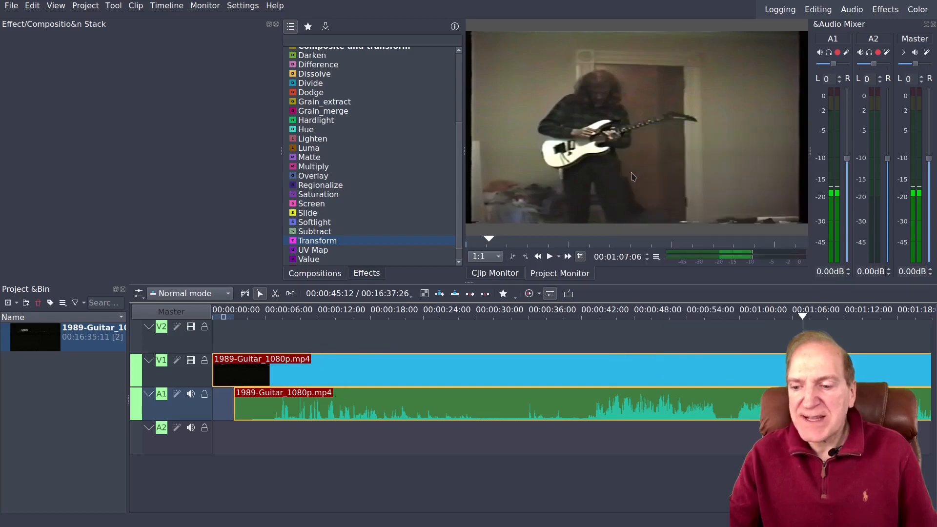
- Cut the grouped video and audio together at 00:00:47:05 and place the playhead at 00:00:54:15
left_click(626, 313)
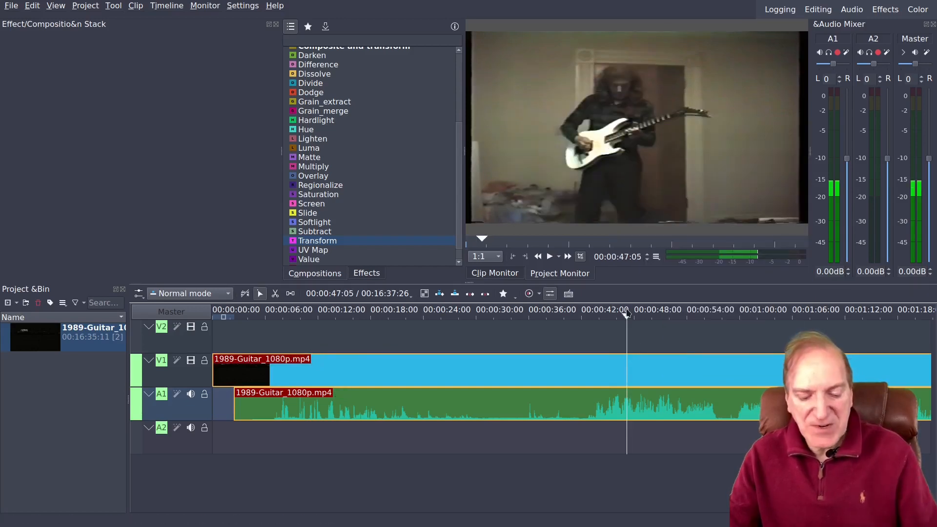
key("shift+r")
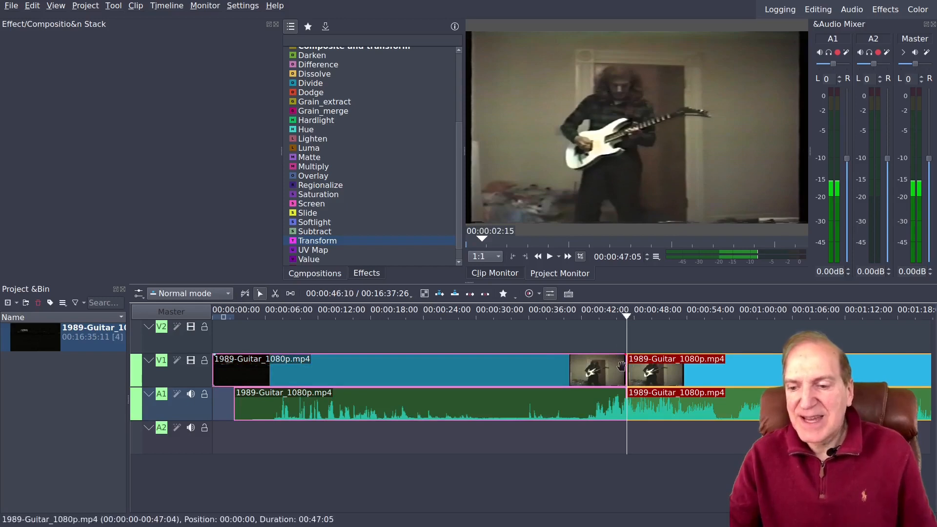
left_click(691, 315)
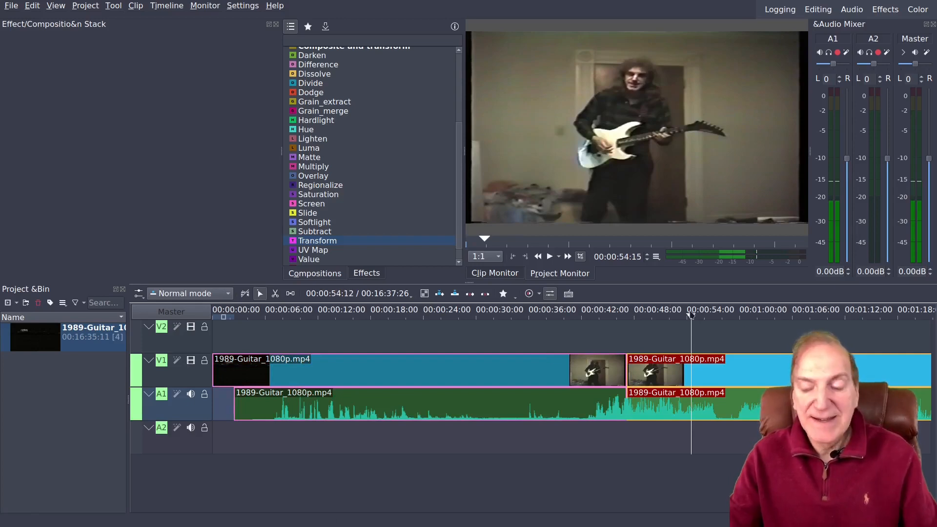
- Switch to Shotcut and undo the timeline edits back to the single uncut guitar clip on V1
key("ctrl+z")
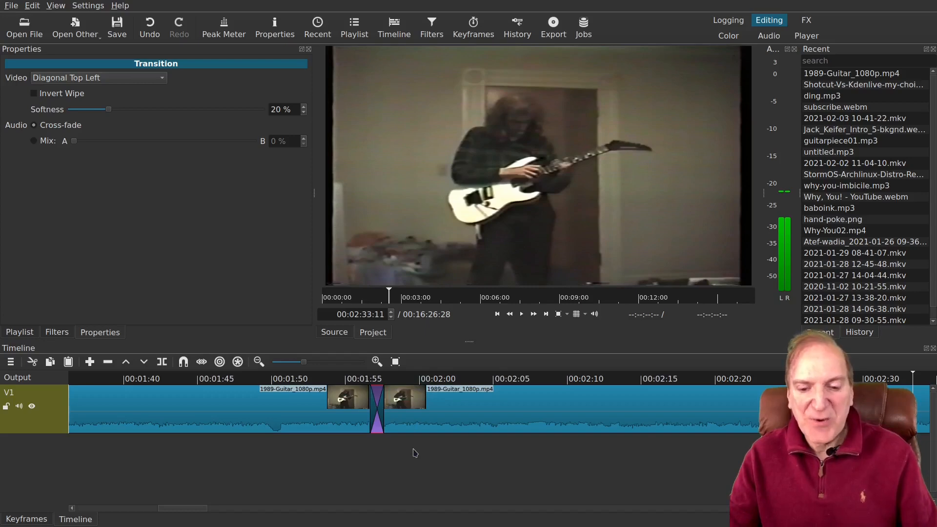
key("ctrl+z")
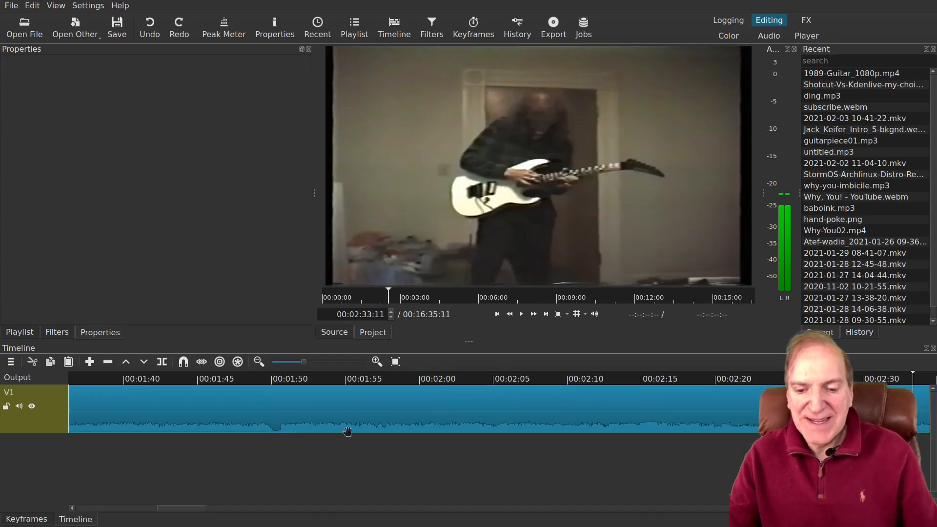
- Place the playhead at 00:01:21:00 and detach the guitar clip's audio onto its own track
left_click(492, 383)
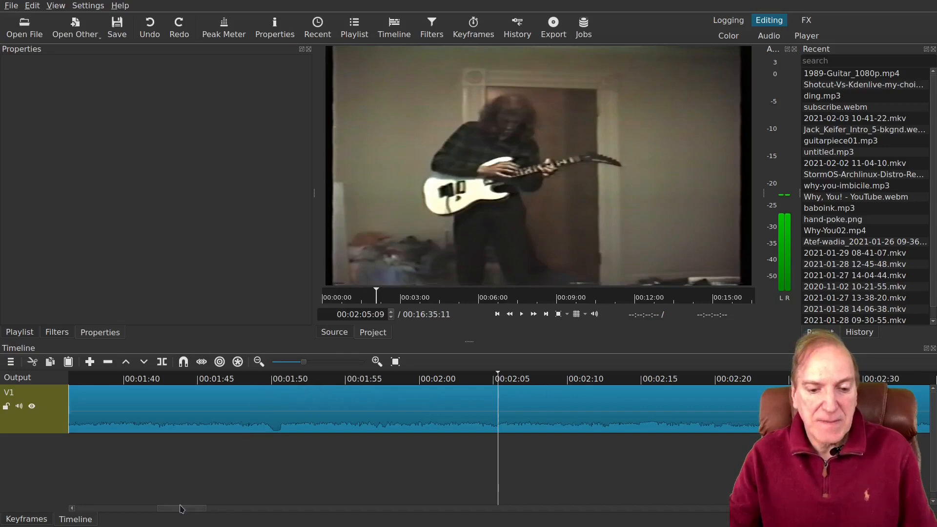
left_click_drag(181, 509, 157, 511)
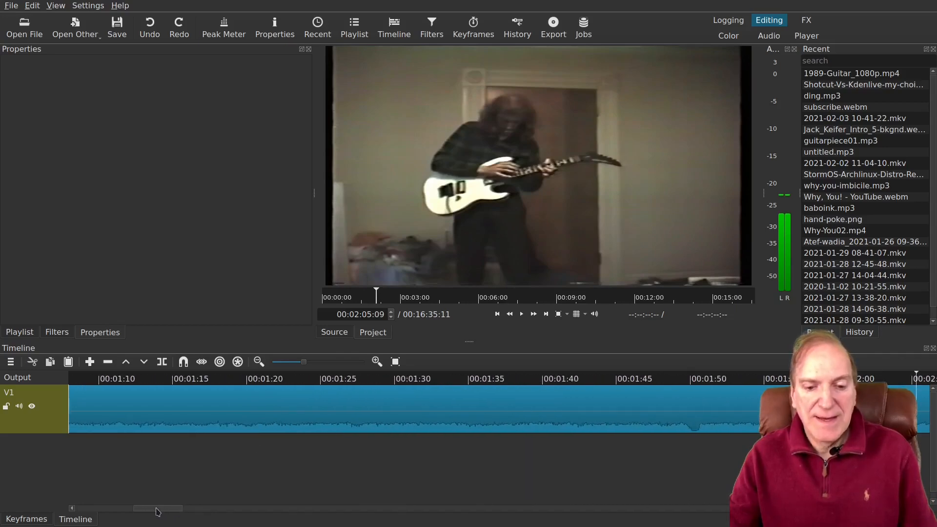
left_click(261, 379)
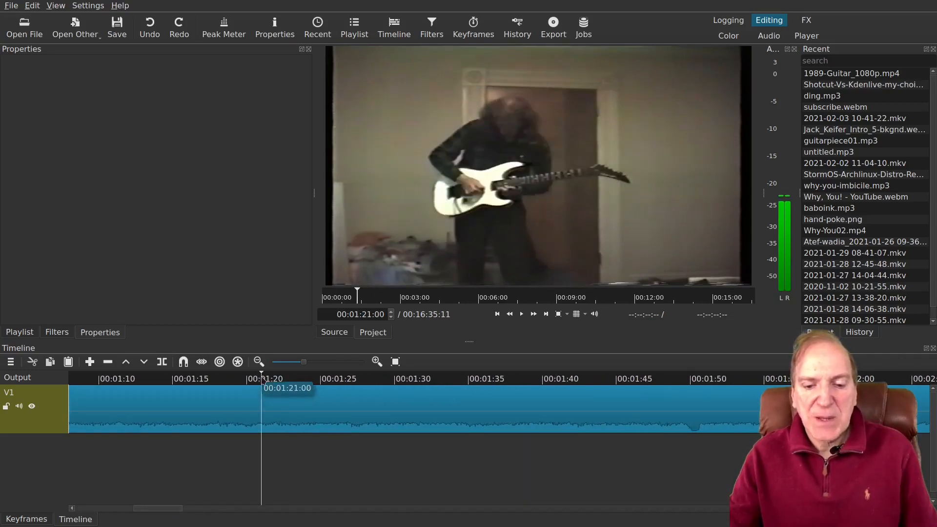
left_click(275, 411)
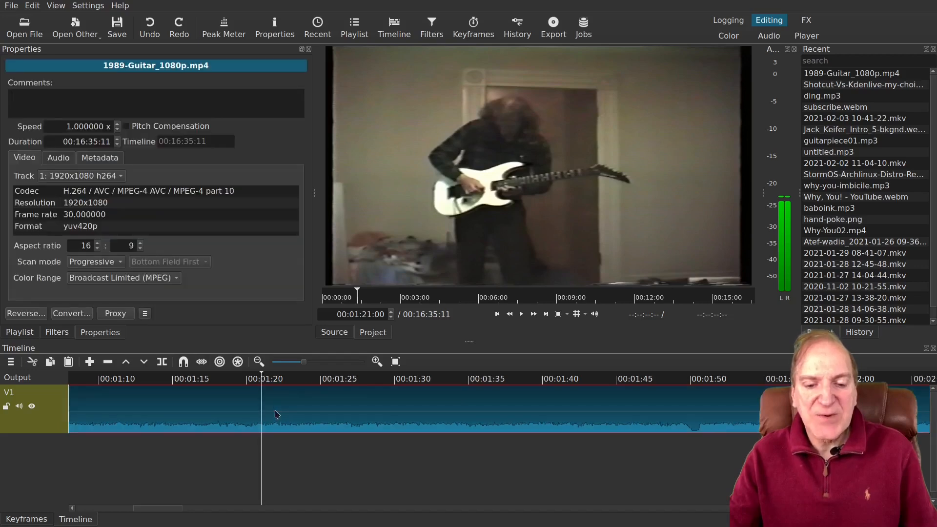
right_click(277, 414)
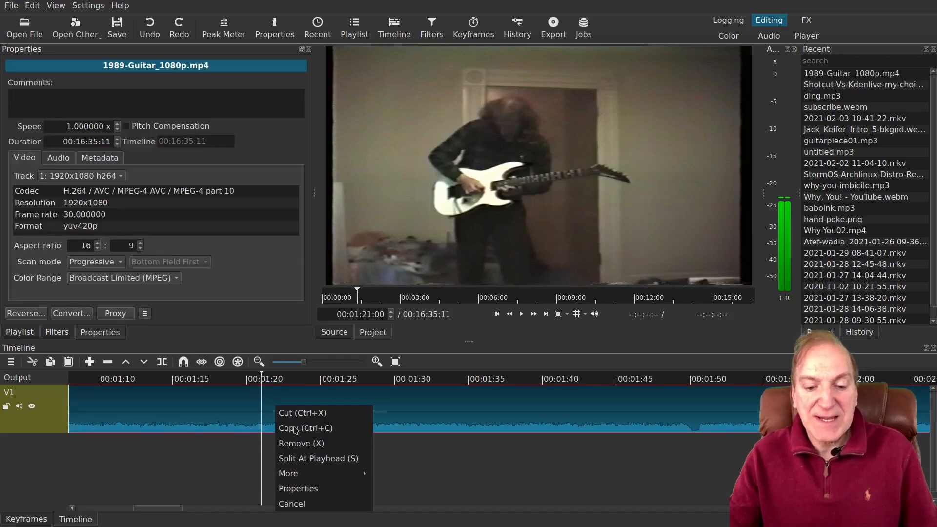
mouse_move(306, 478)
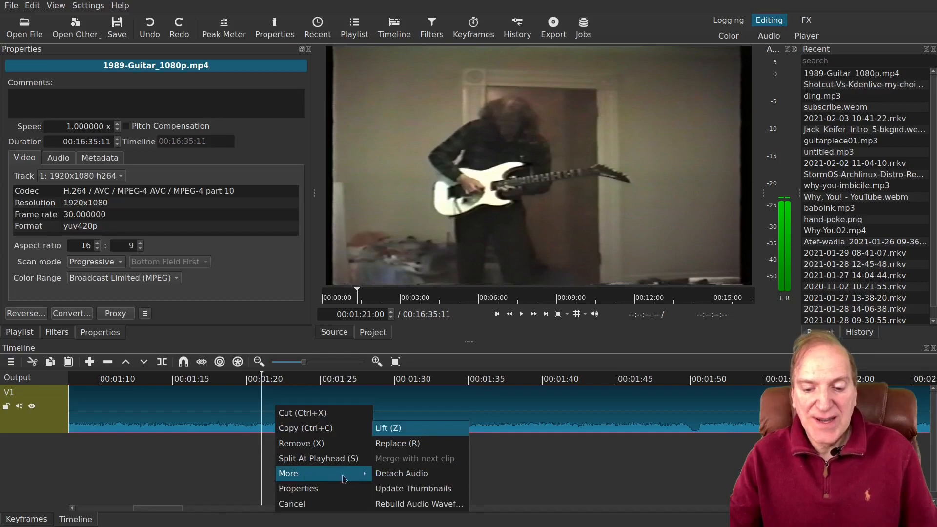
left_click(394, 474)
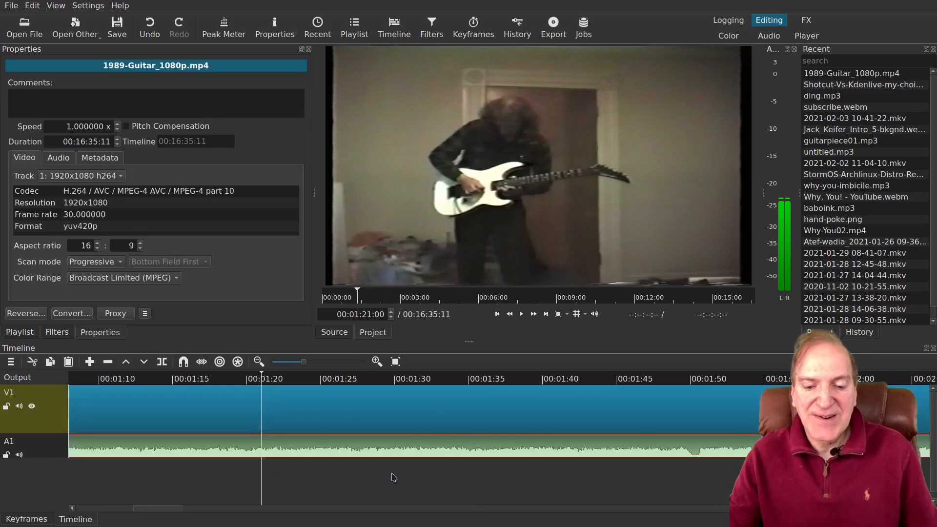
- Shift the detached A1 audio about 1.4 seconds later and play from 00:01:24:03 to check it against the video, pausing at 00:01:25:17
left_click(234, 448)
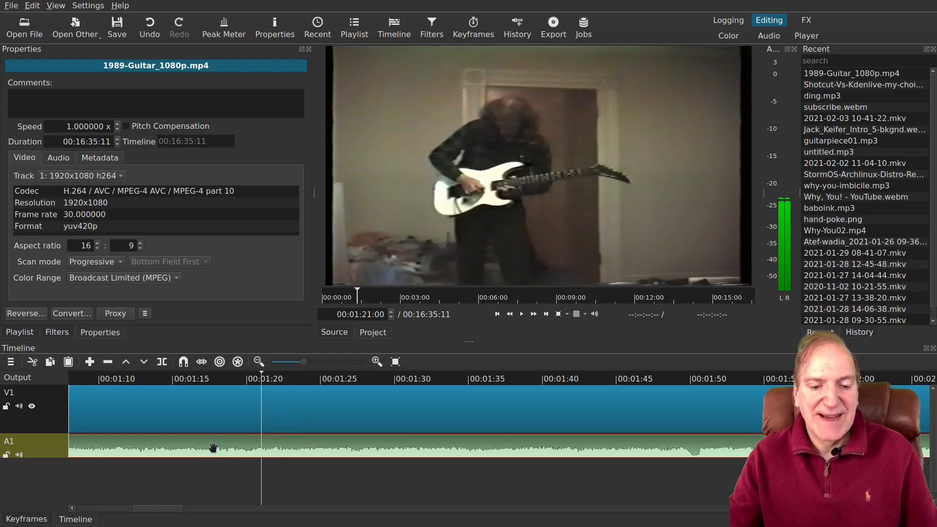
left_click_drag(214, 447, 234, 446)
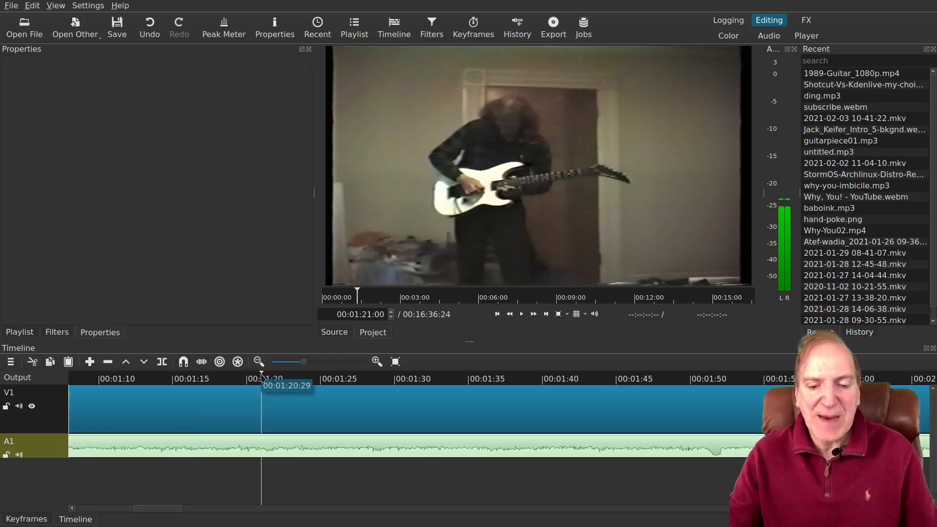
left_click_drag(263, 383, 310, 383)
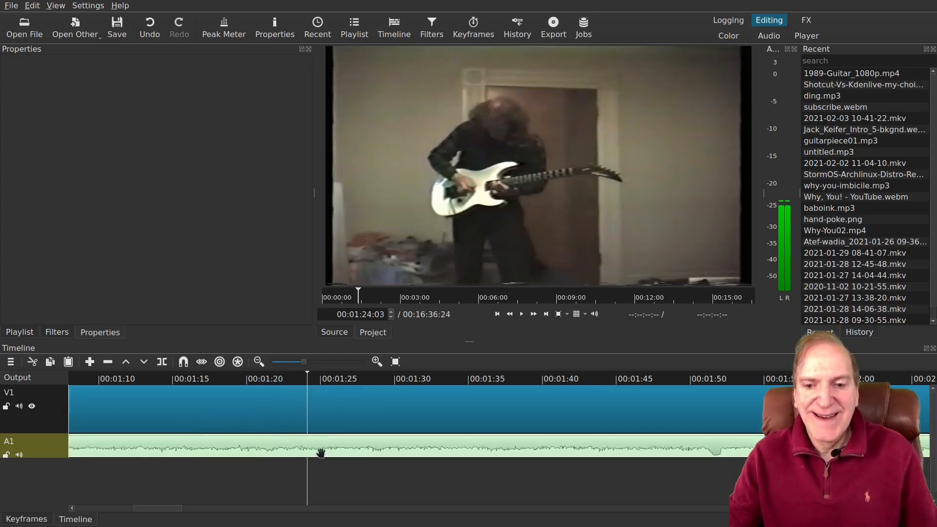
left_click(521, 314)
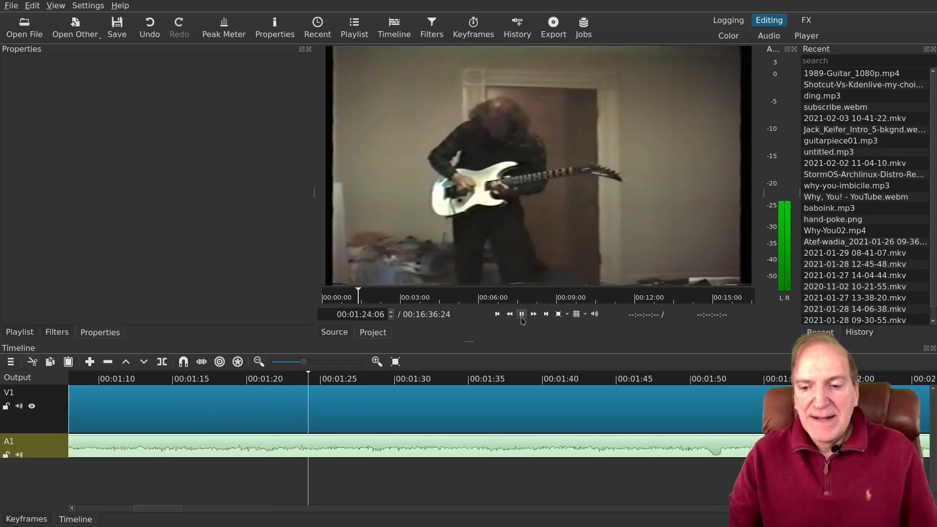
left_click(521, 314)
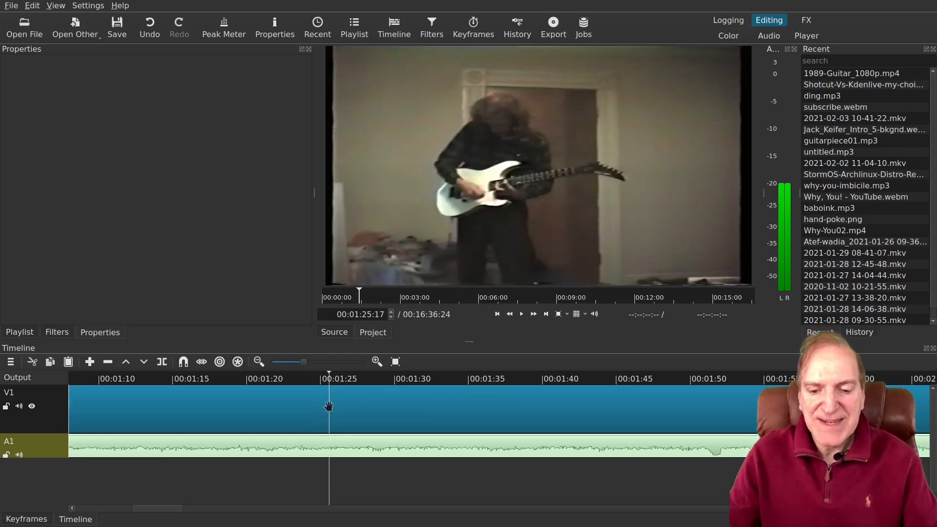
- Split the detached audio on A1 and the video on V1 separately at 00:01:25:17
key("s")
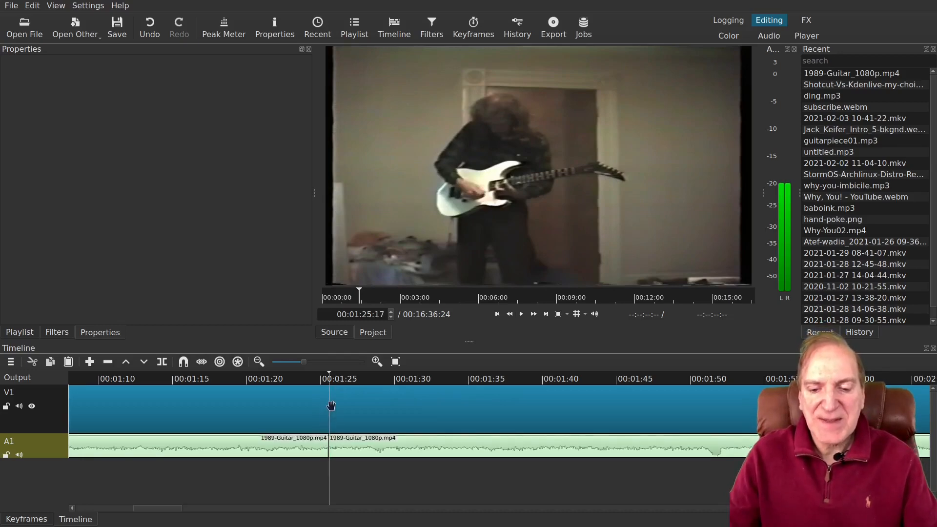
left_click(331, 406)
key("s")
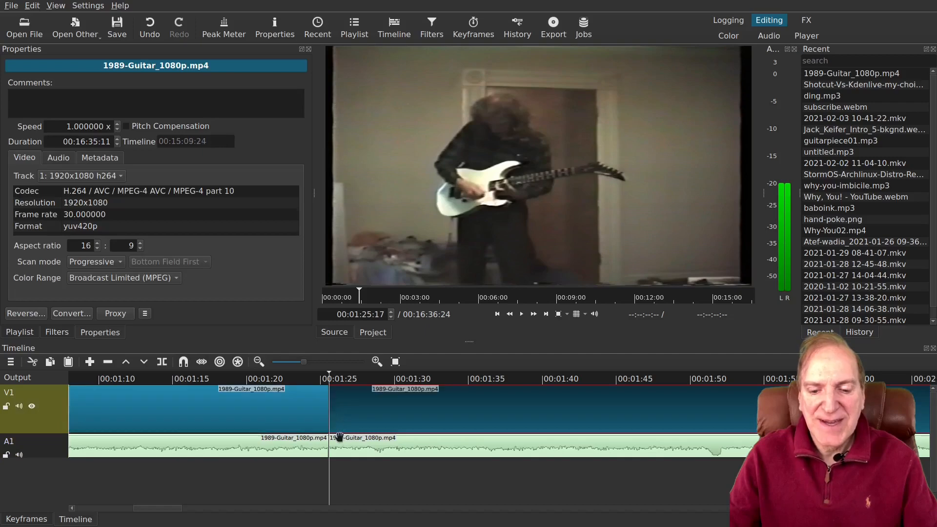
- Split the detached audio on A1 again at 00:01:30:10
left_click(400, 380)
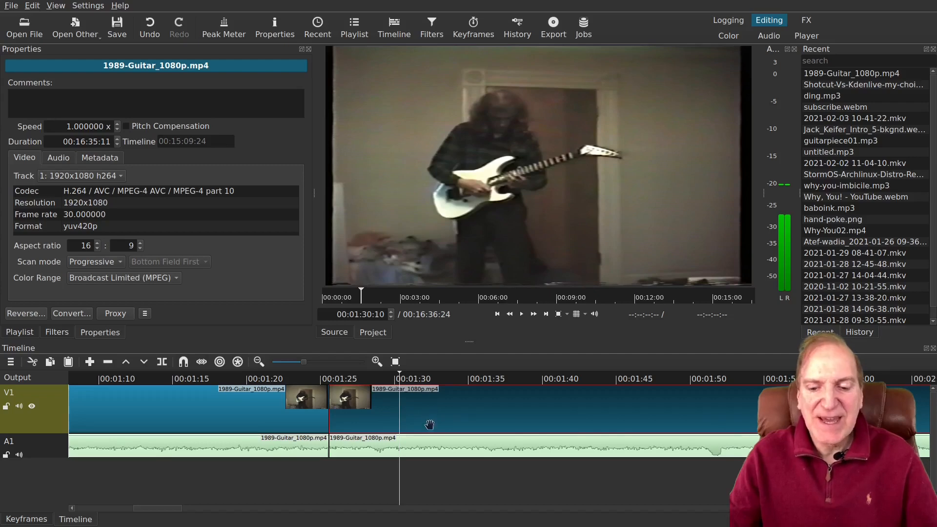
left_click(414, 450)
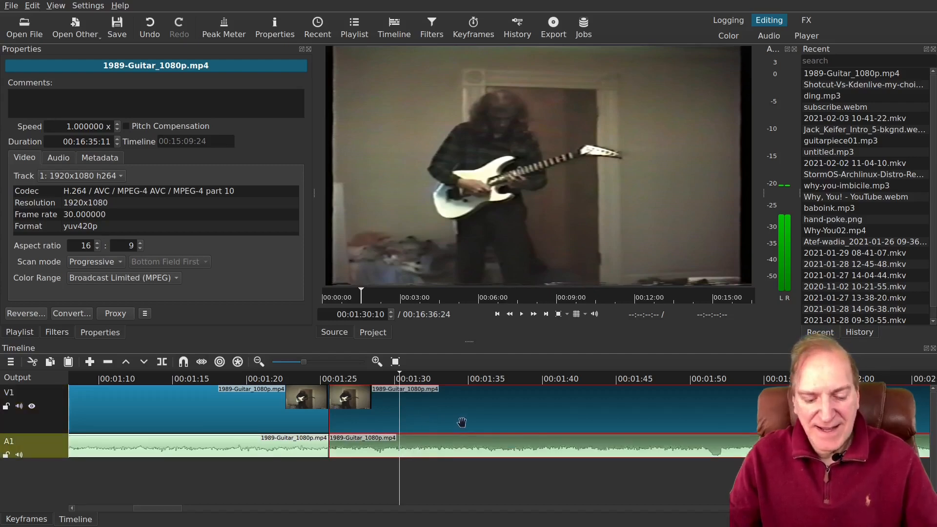
key("s")
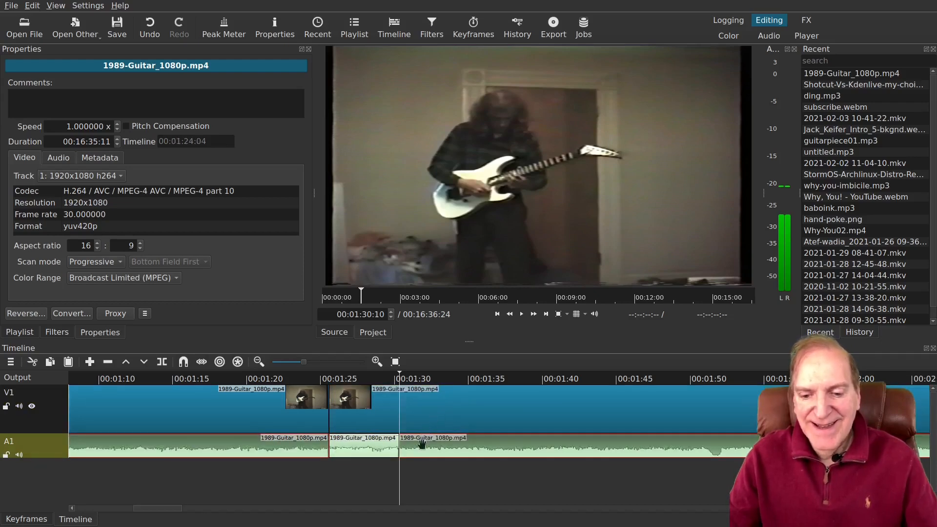
- Split the video on V1 at 00:01:30:10, in line with the existing audio cut on A1
left_click(424, 413)
left_click(408, 377)
left_click_drag(408, 377, 400, 380)
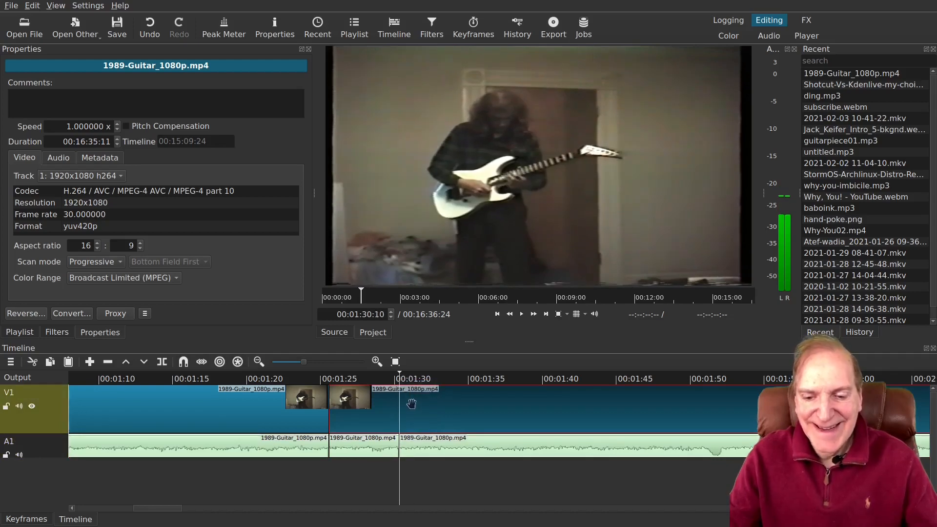
left_click(424, 444)
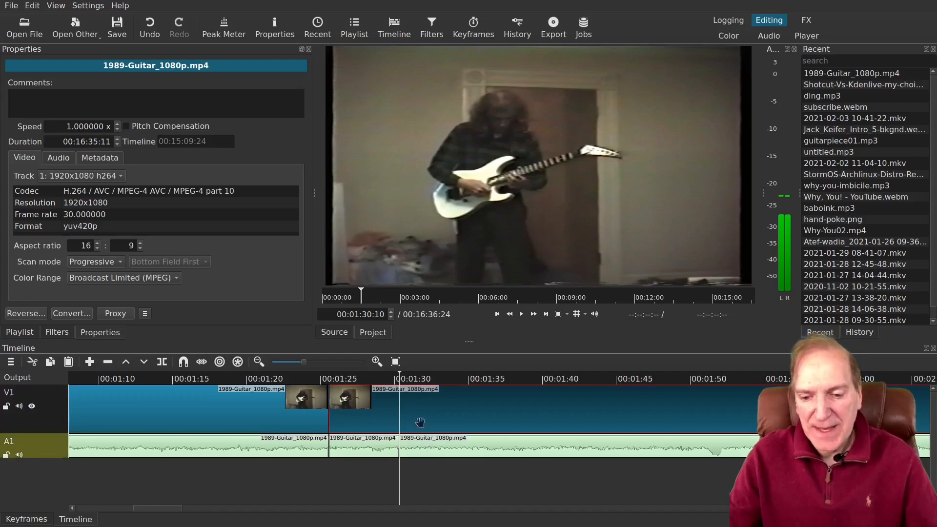
left_click(444, 380)
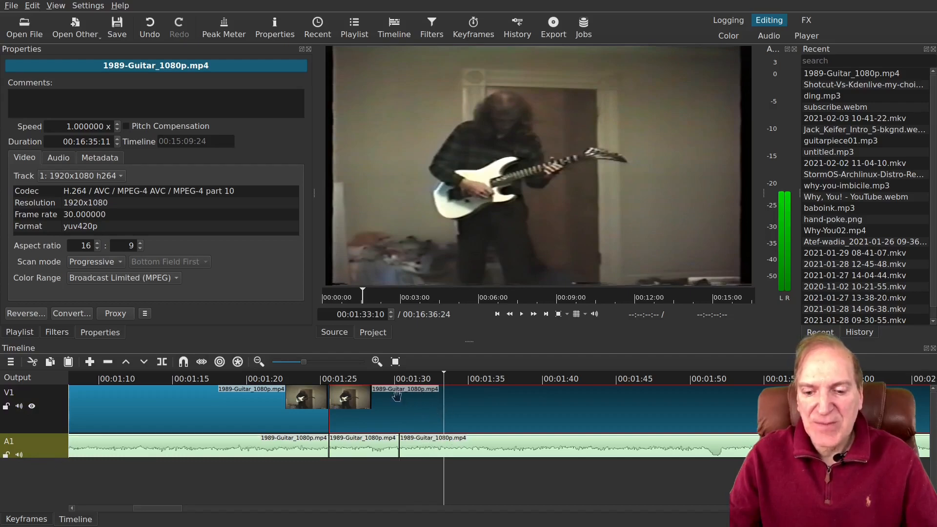
left_click(426, 379)
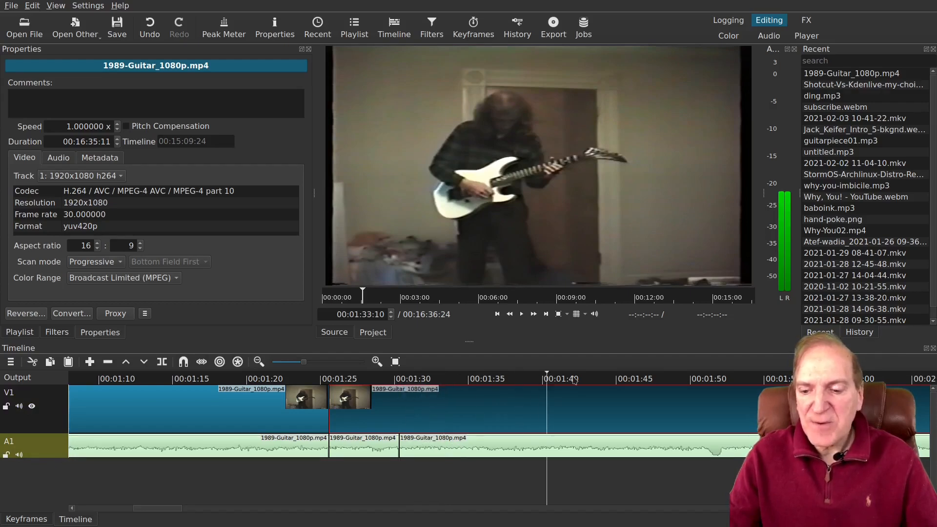
left_click(395, 380)
left_click(400, 380)
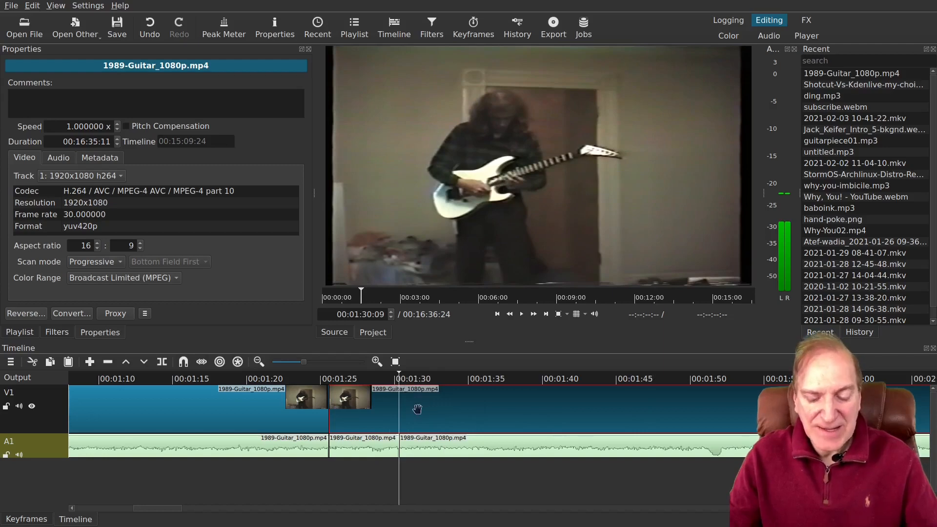
left_click(468, 380)
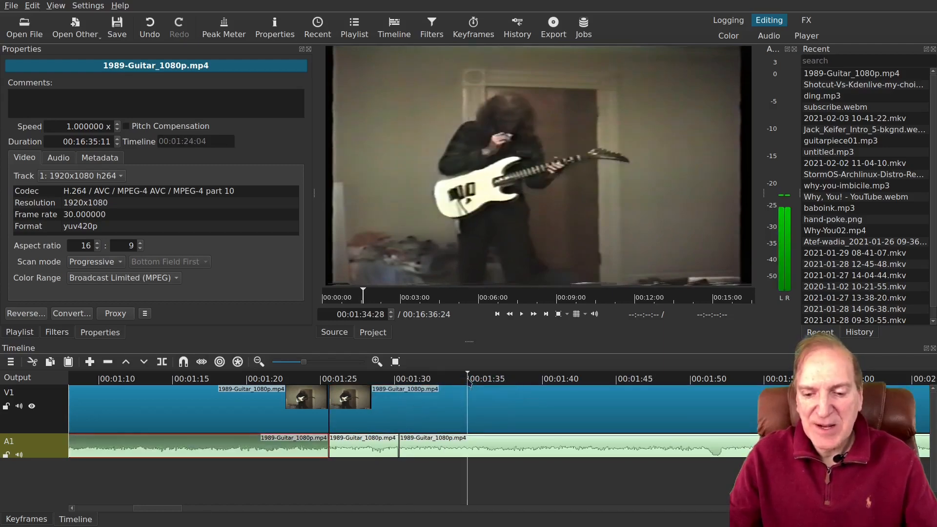
left_click(402, 380)
left_click(404, 414)
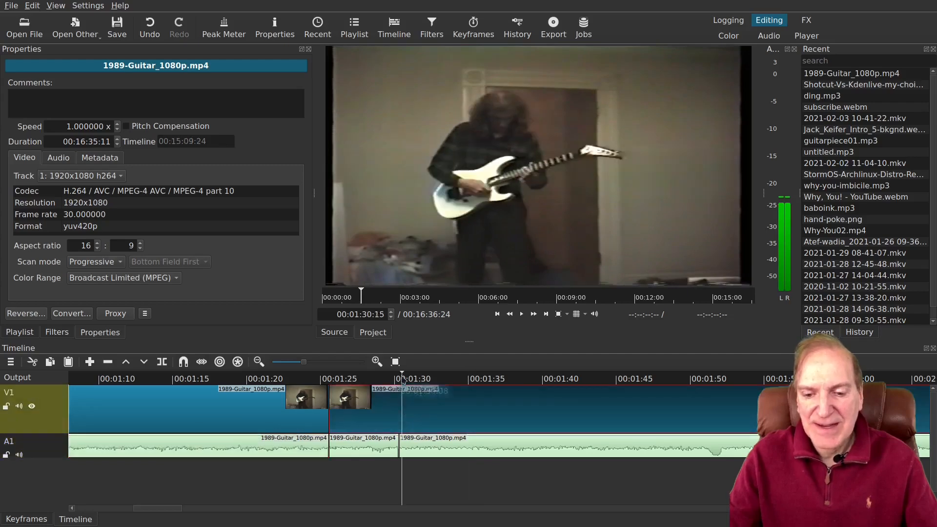
left_click_drag(403, 374, 399, 375)
key("s")
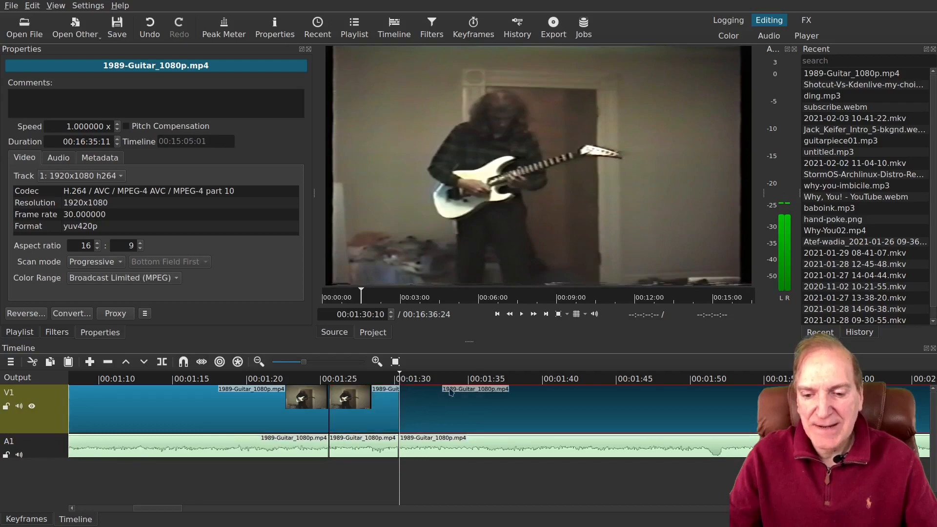
- Split the video on V1 and the audio on A1 separately at 00:01:36:06
left_click(486, 377)
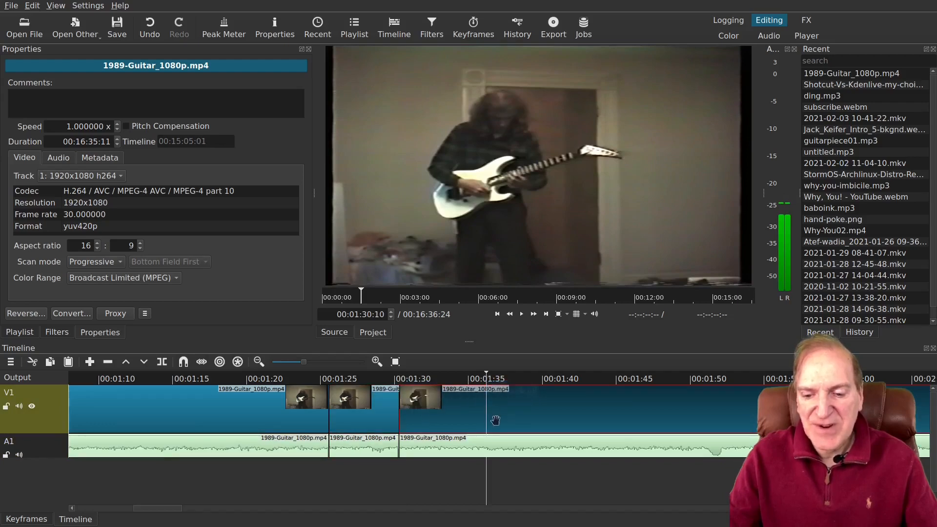
key("s")
left_click(486, 448)
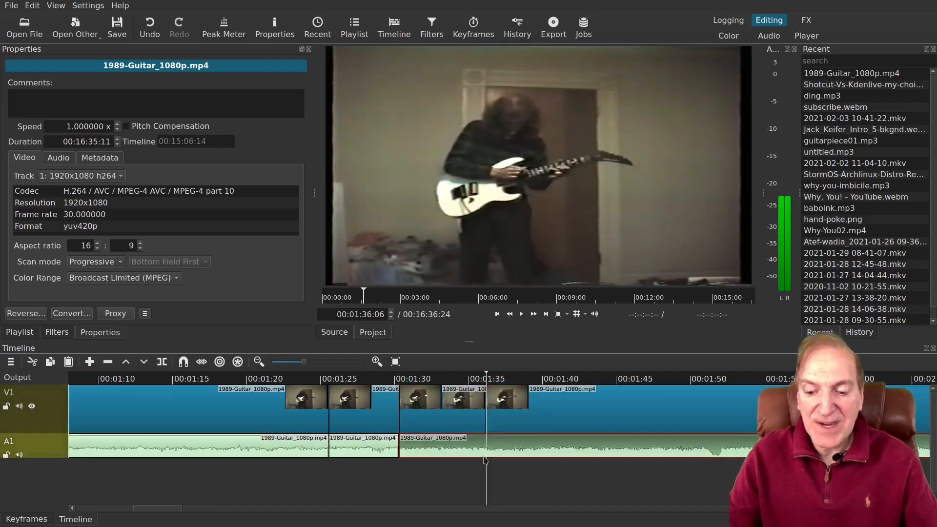
key("s")
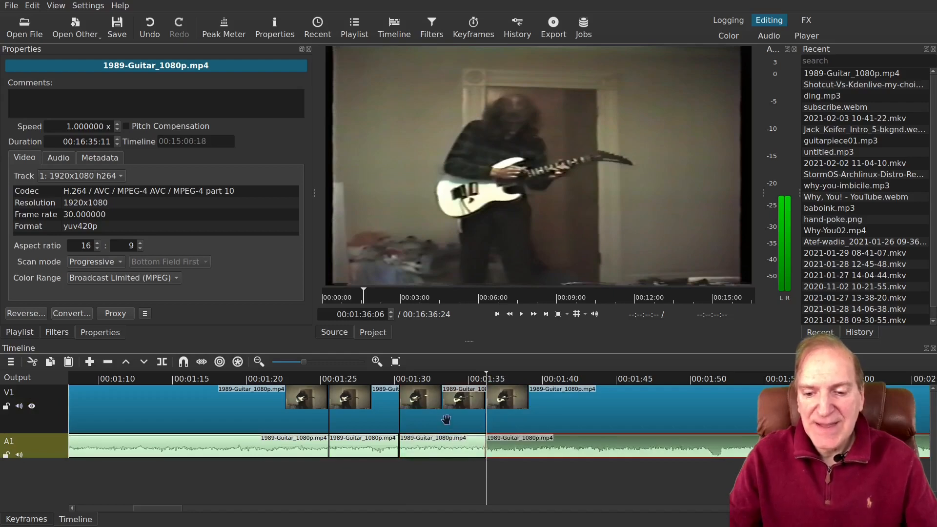
- Ripple-delete the V1 and A1 segments between 00:01:30:10 and 00:01:36:06, one after the other
left_click(446, 419)
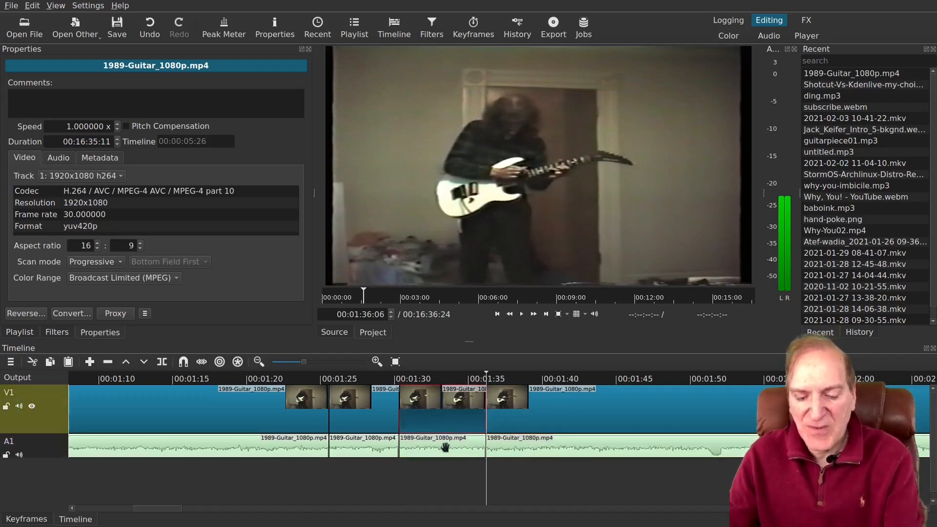
key("Delete")
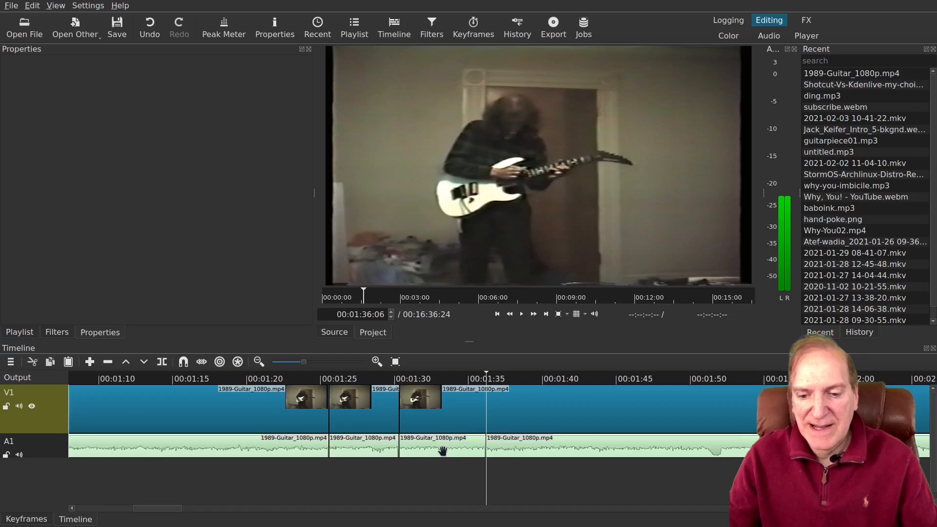
left_click(442, 450)
key("Delete")
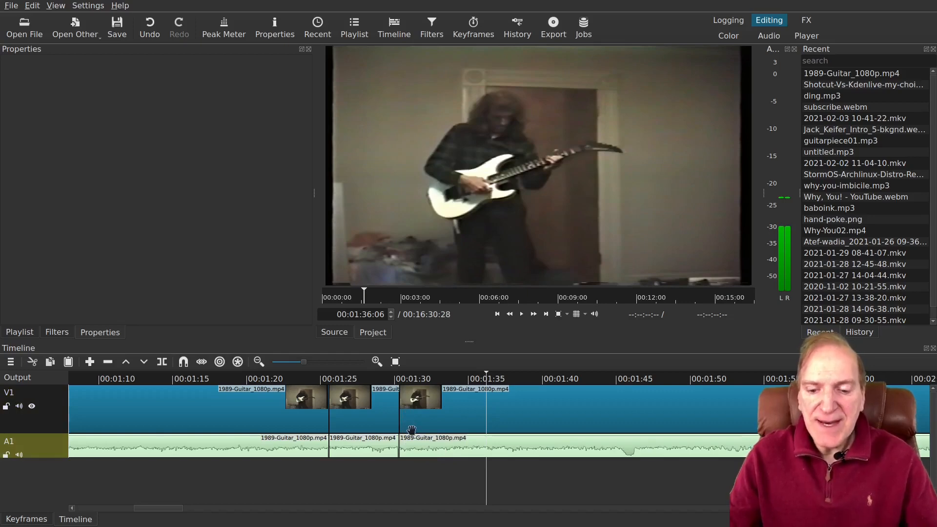
left_click(456, 418)
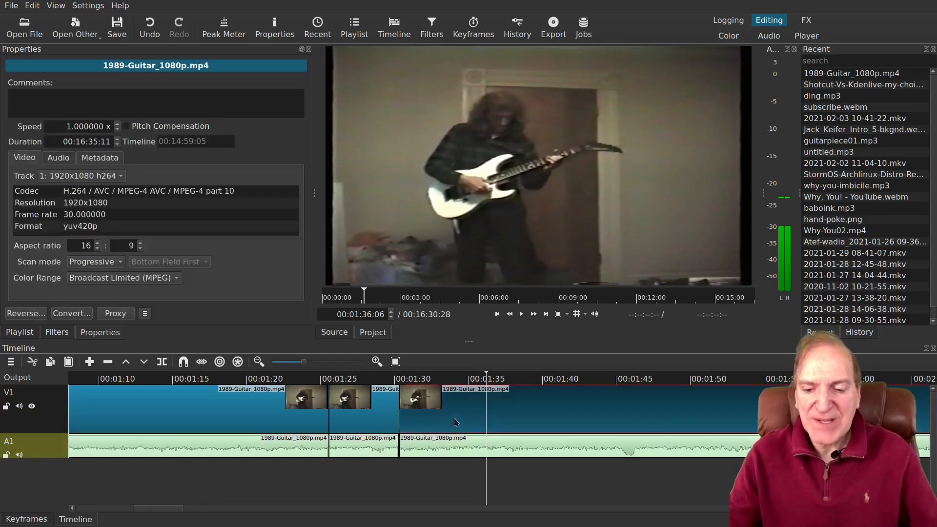
right_click(455, 420)
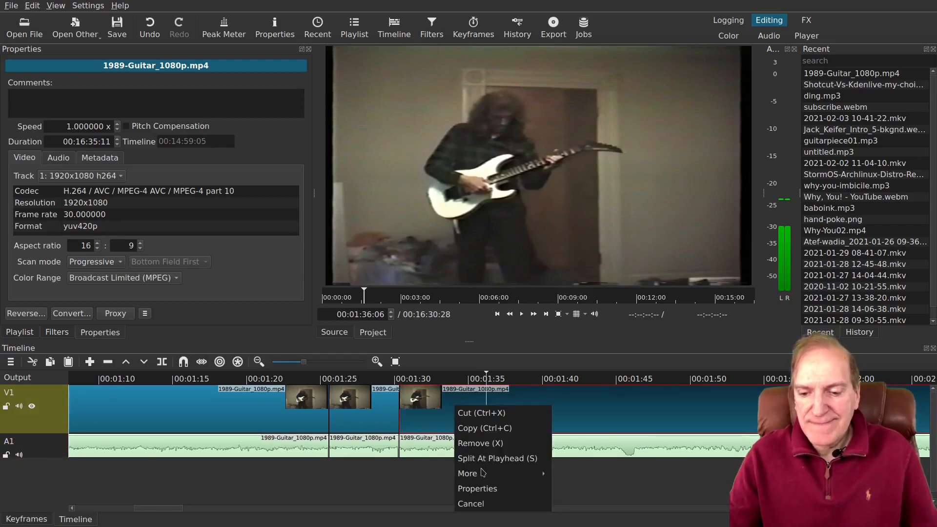
mouse_move(483, 472)
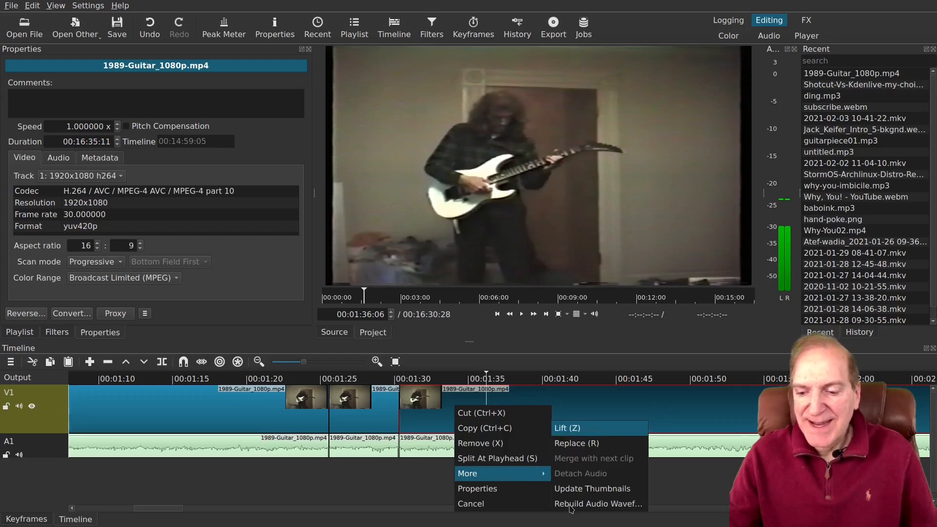
left_click(431, 426)
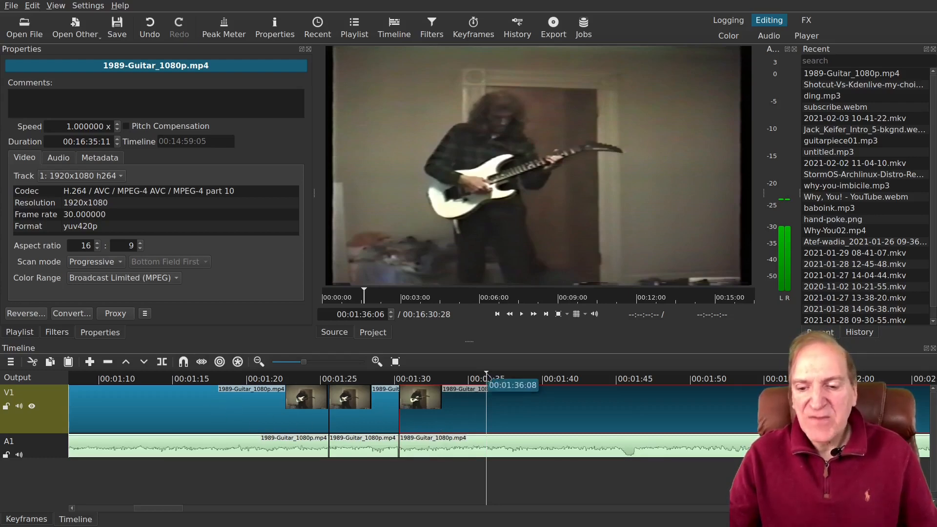
- Split the video on V1 and the audio on A1 separately at 00:01:37:20
left_click_drag(488, 380, 509, 380)
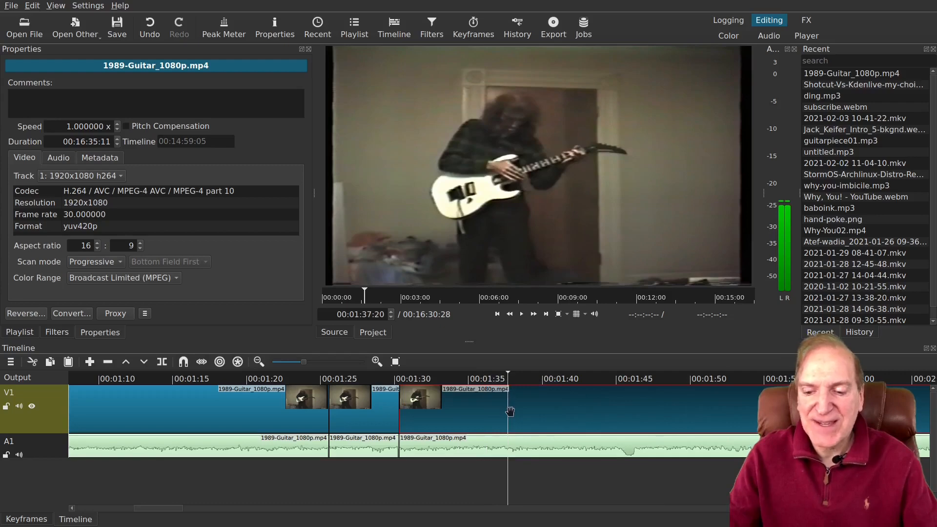
key("s")
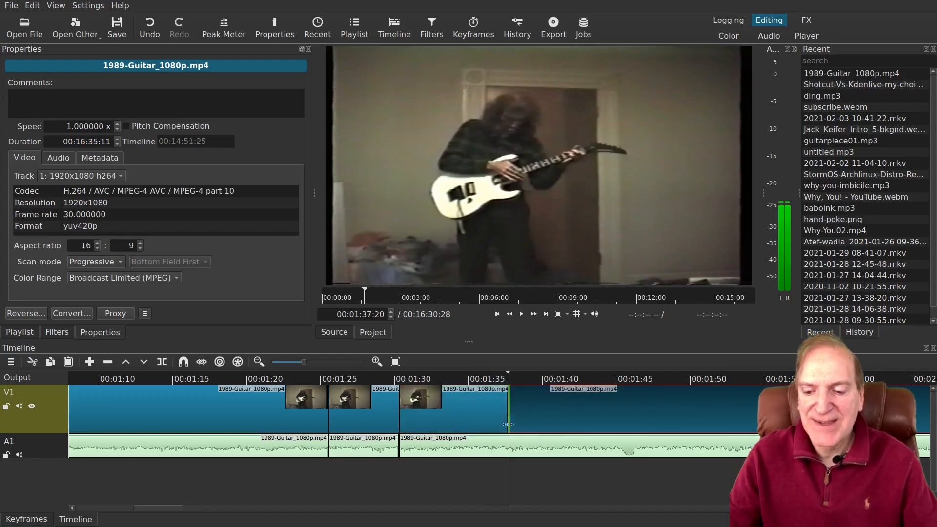
left_click(508, 450)
key("s")
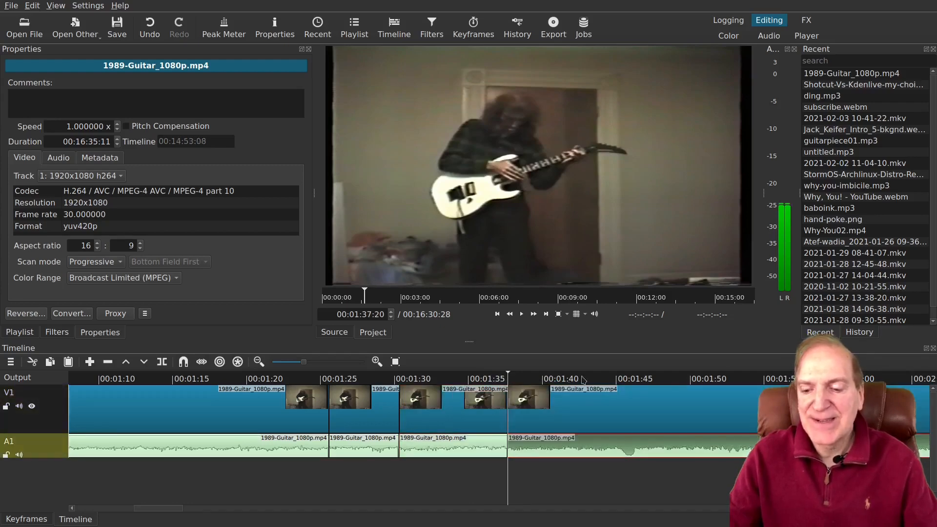
- Split only the audio on A1 at 00:01:44:15, and select the last V1 clip
left_click(609, 383)
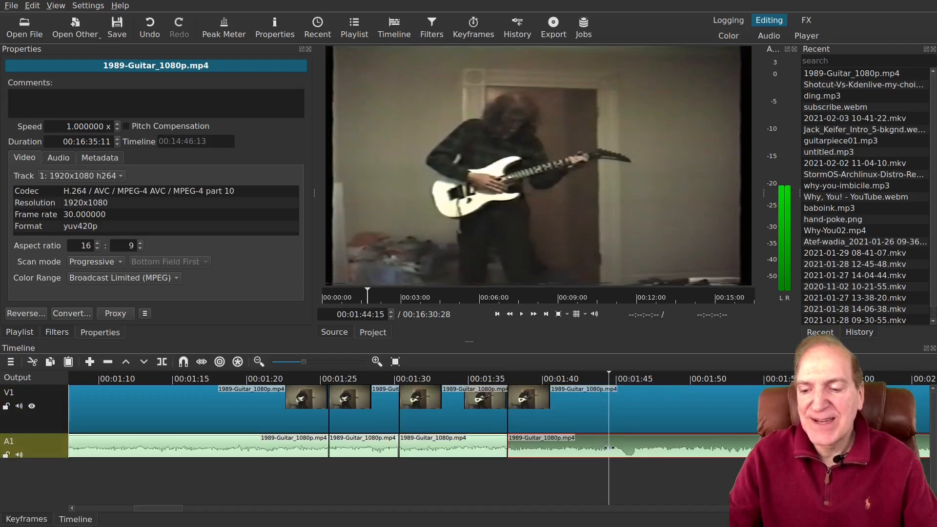
key("s")
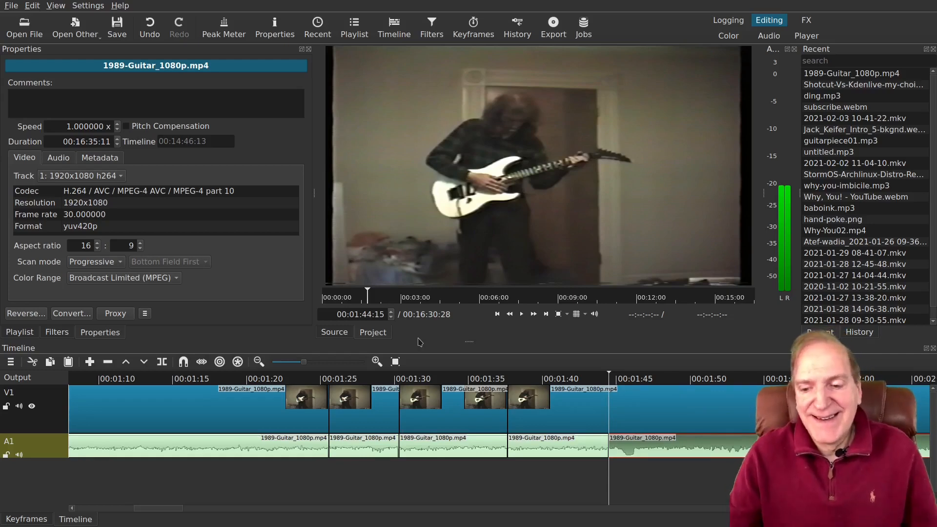
left_click(613, 403)
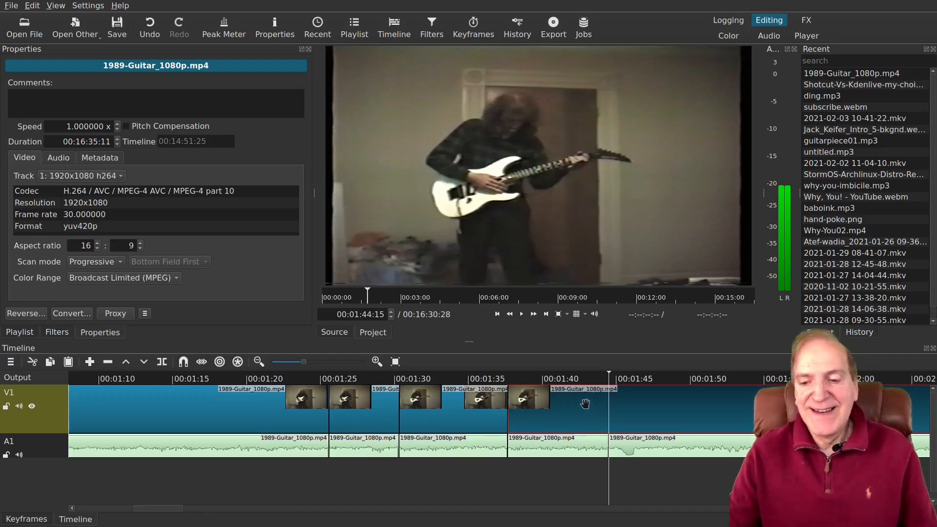
- Show the filters of the V1 clip between 00:01:30:10 and 00:01:37:20, with the playhead at 00:01:33:22
left_click(528, 381)
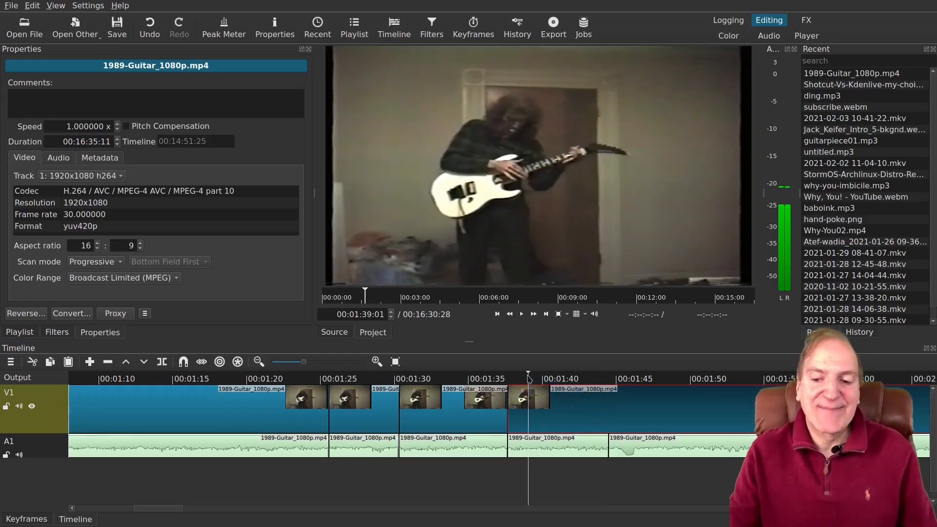
left_click_drag(529, 379, 562, 376)
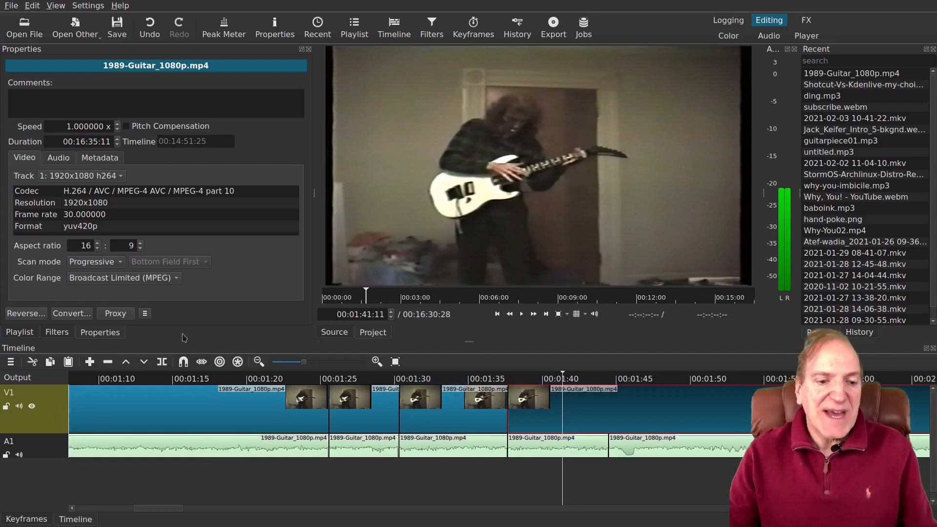
left_click(73, 332)
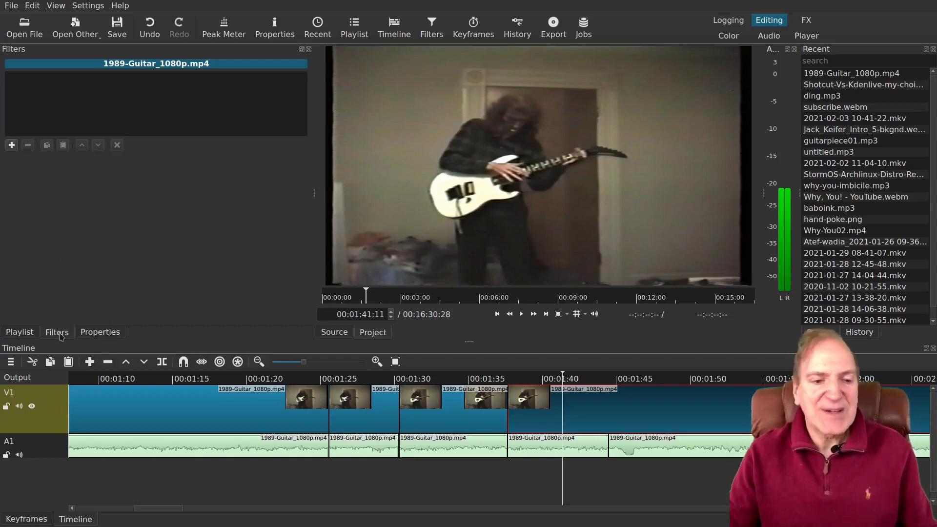
left_click(12, 146)
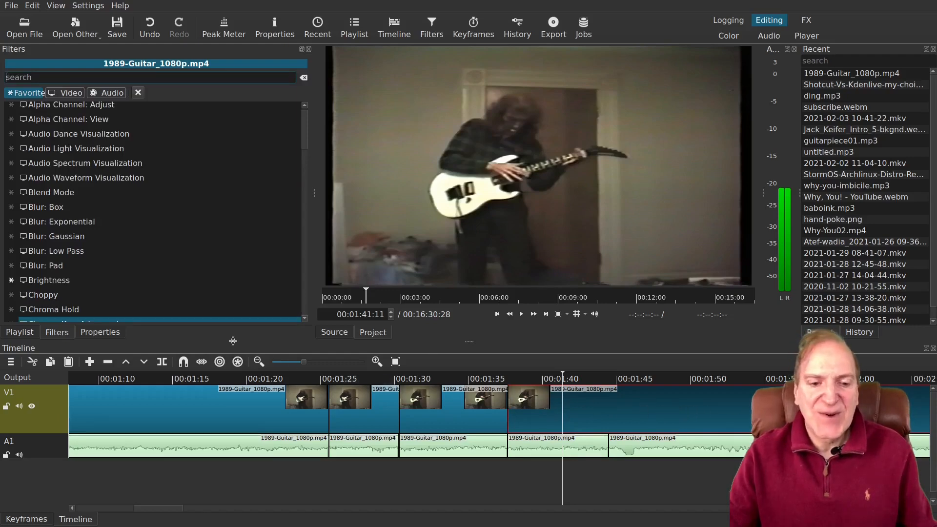
left_click(453, 412)
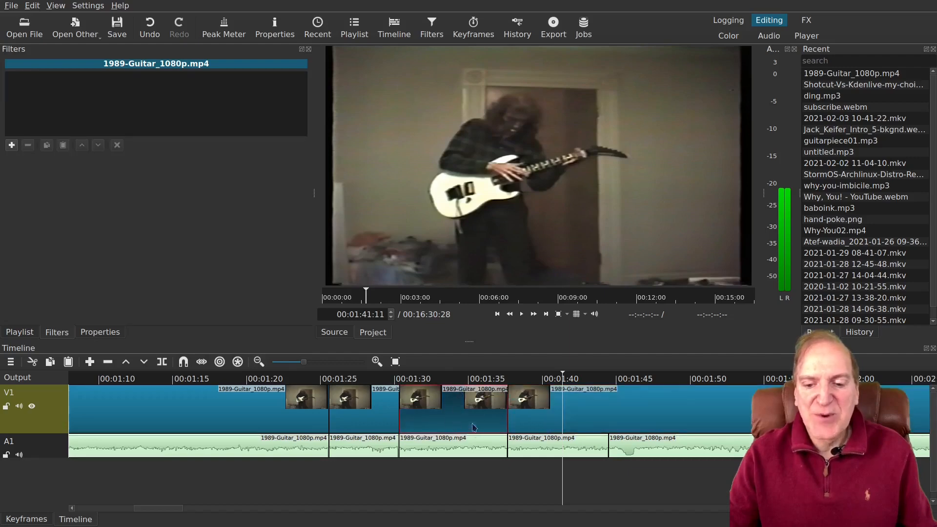
left_click(449, 379)
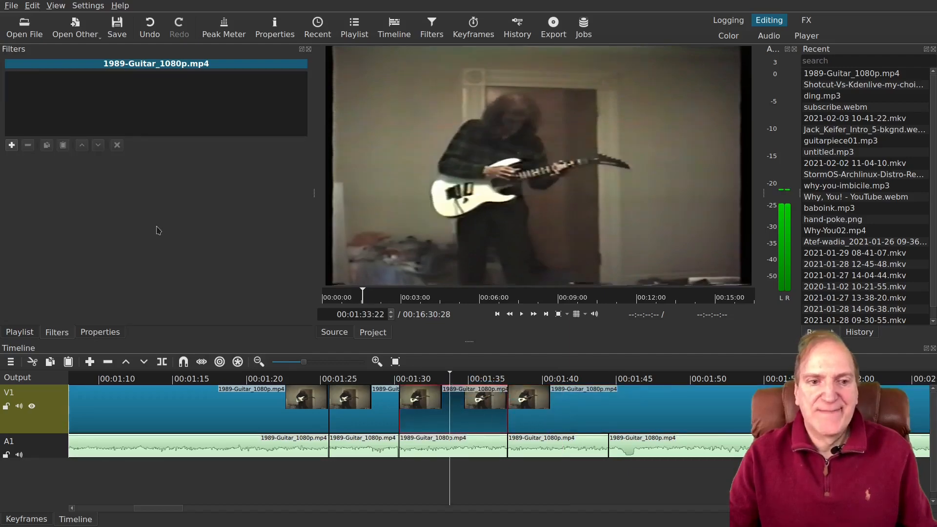
- Add the Text: Simple video filter to the selected V1 clip
left_click(10, 145)
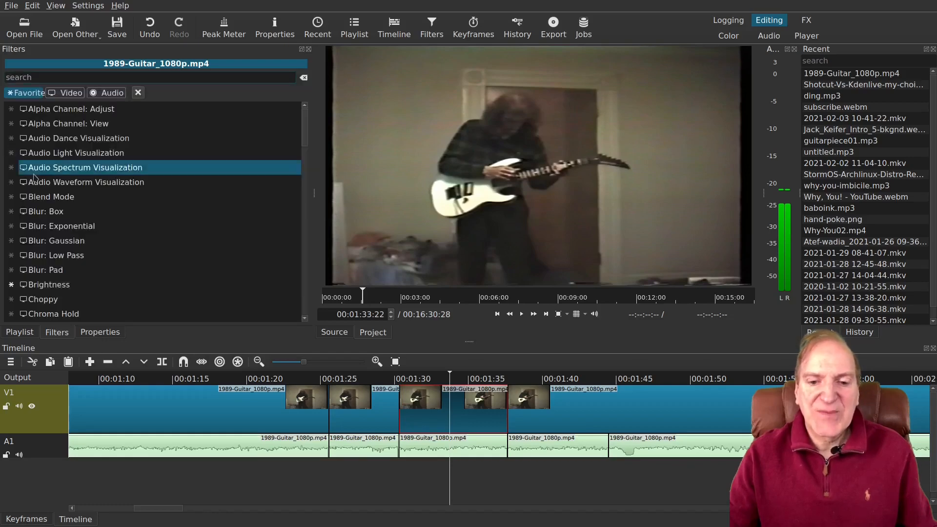
scroll(156, 229, "down", 10)
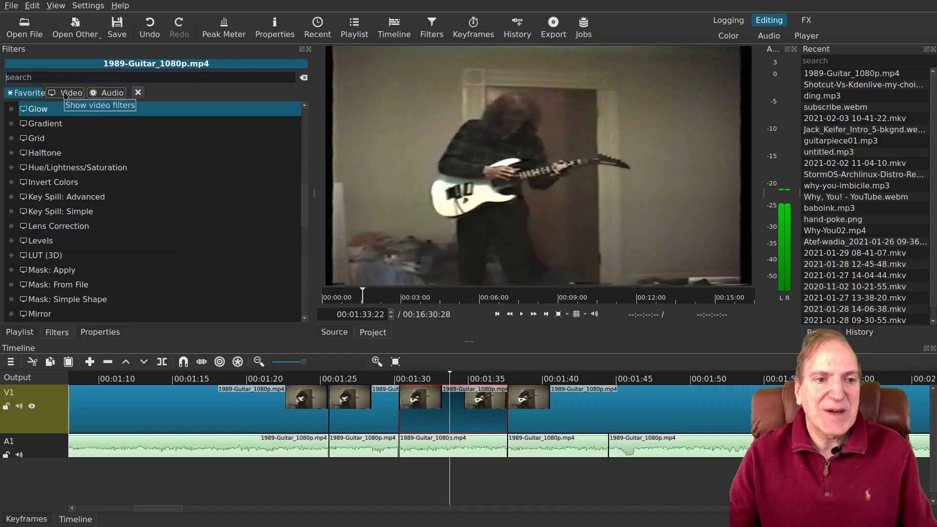
left_click(65, 93)
scroll(199, 240, "down", 8)
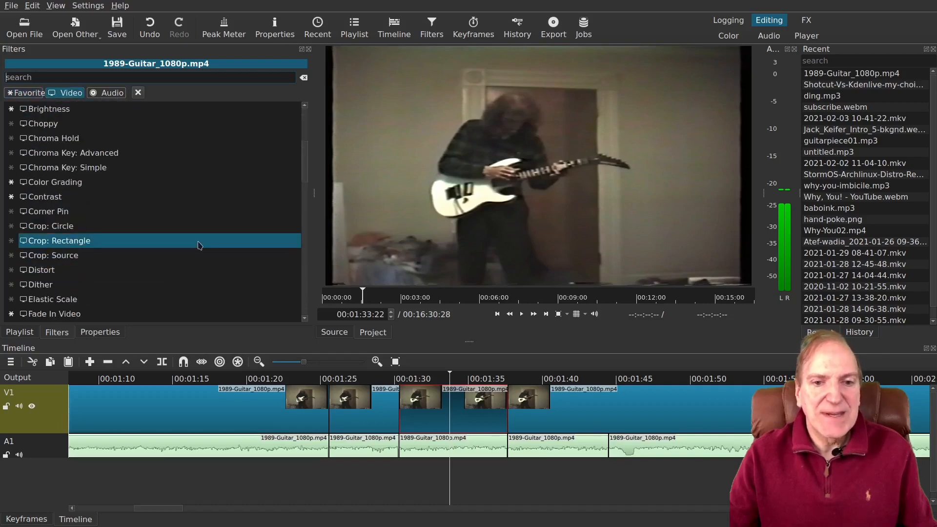
left_click_drag(302, 193, 303, 293)
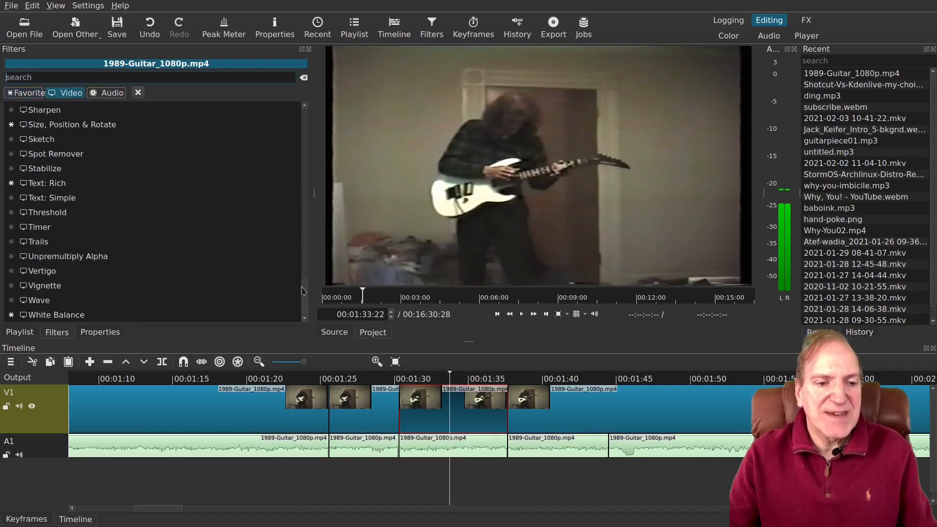
left_click(40, 200)
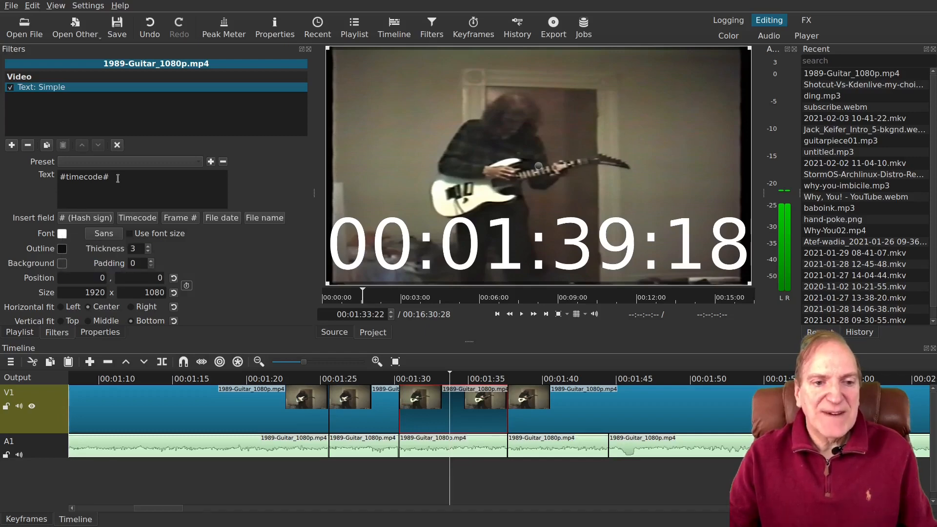
- Replace the timecode field in the Text: Simple filter with the text "Hi there"
left_click_drag(116, 176, 45, 182)
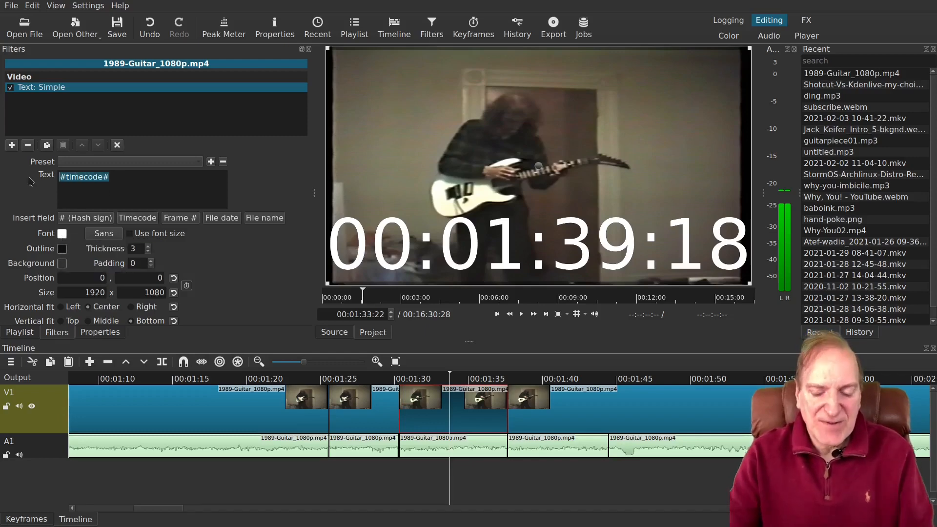
type("Hi ")
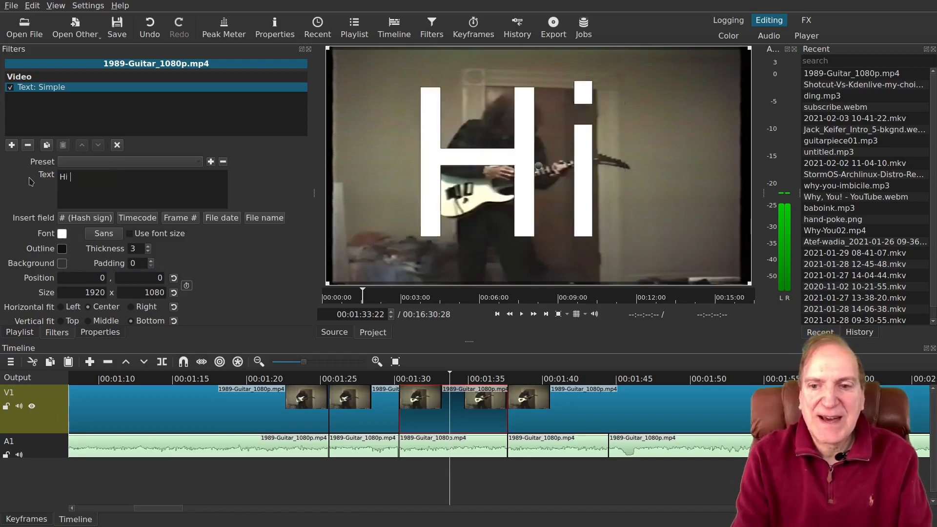
type("there")
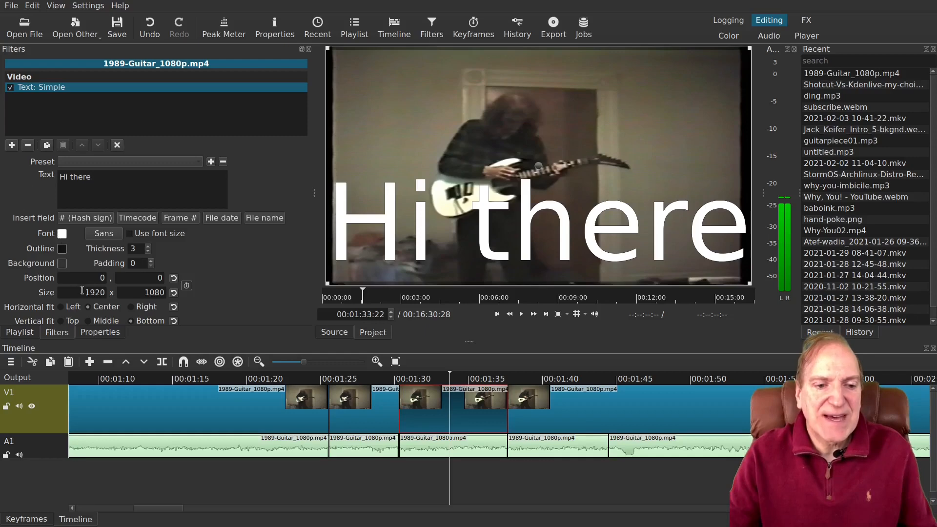
- Set the text rectangle's size to 500 x 500
left_click_drag(87, 291, 104, 289)
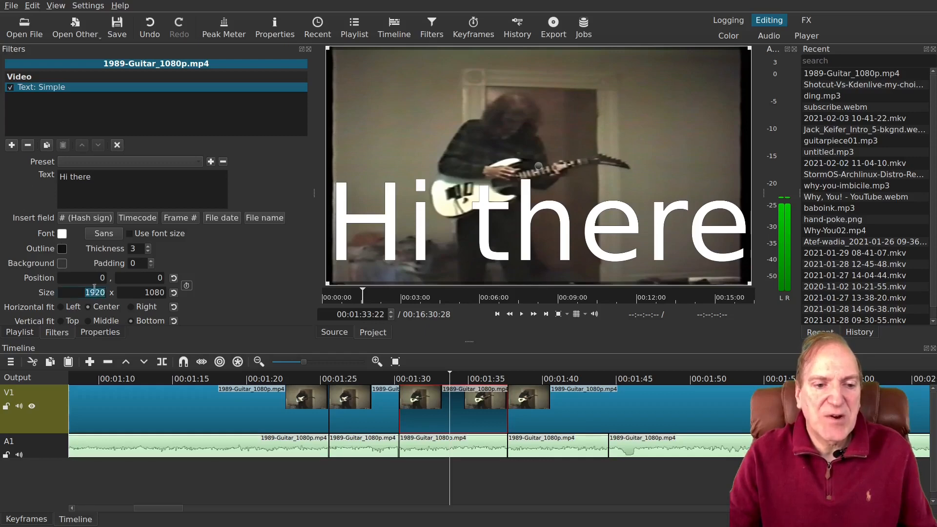
left_click(99, 180)
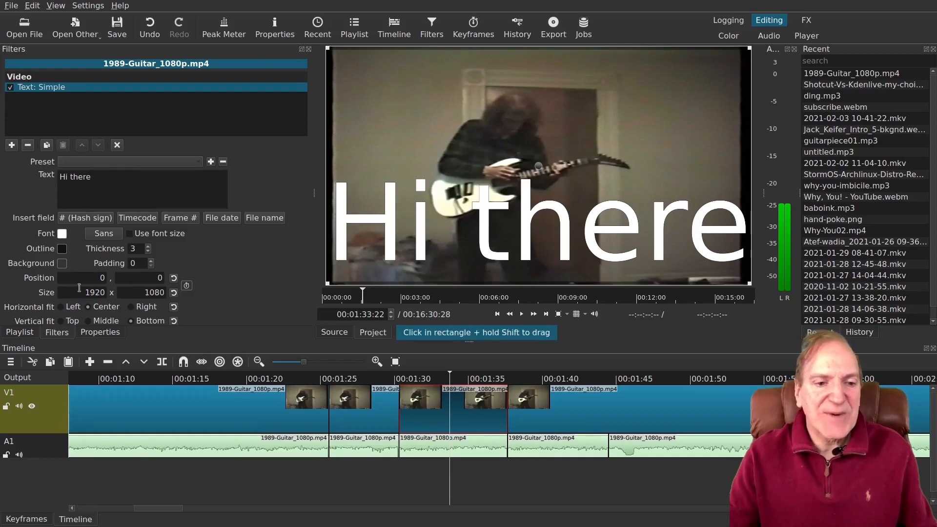
left_click_drag(85, 291, 113, 292)
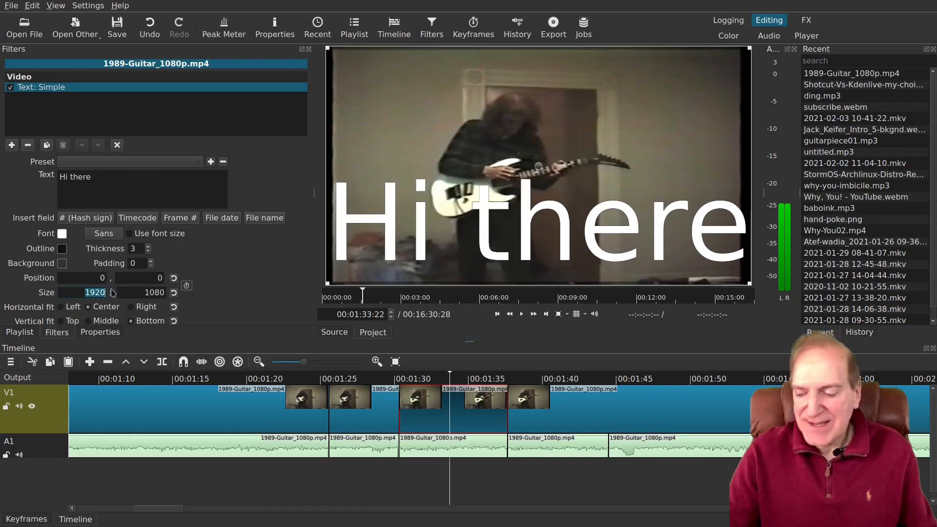
type("500")
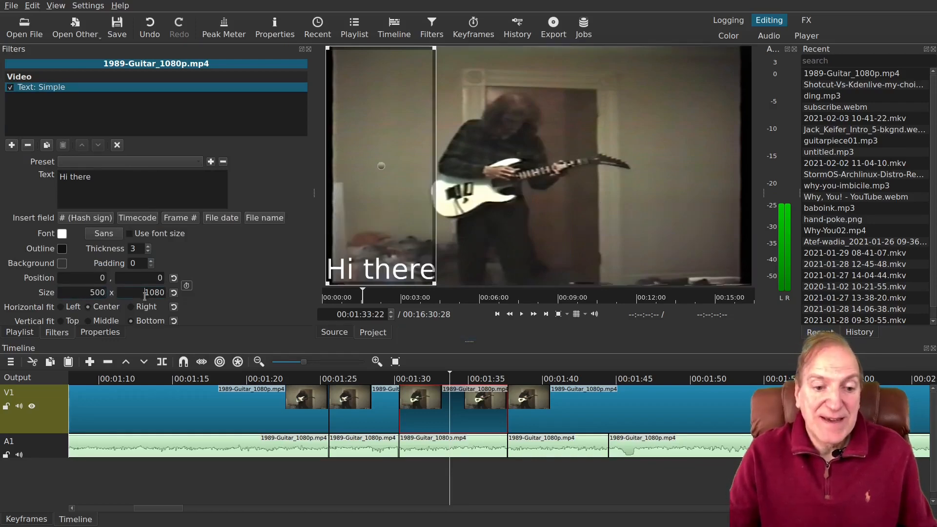
left_click(145, 294)
type("500")
key("Delete")
key("Delete")
key("Delete")
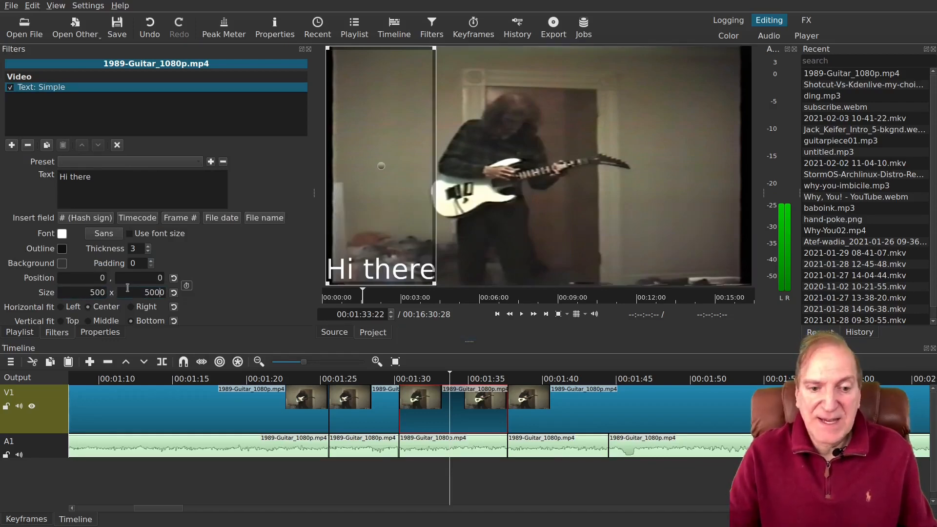
left_click(127, 278)
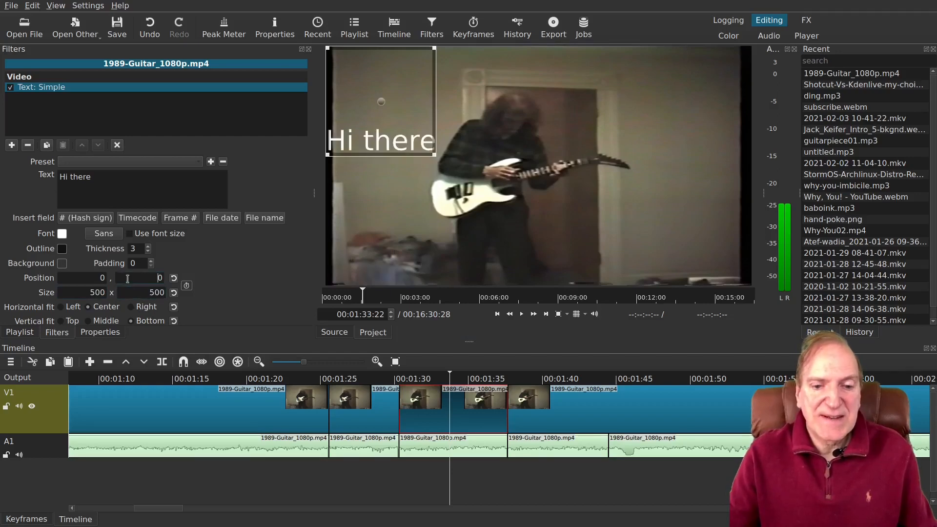
- Move the text rectangle to about position 1183, -103, and play the timeline from 00:01:29:22 to check the title
left_click_drag(379, 100, 649, 82)
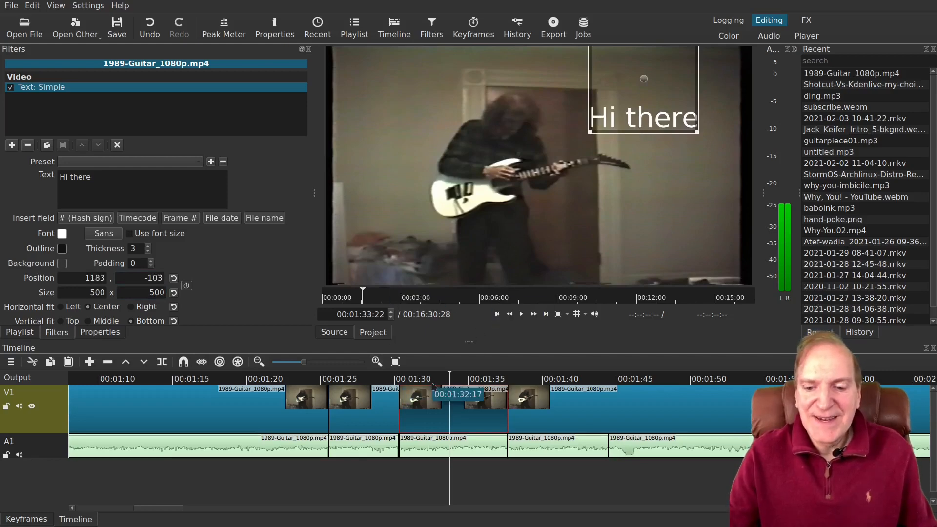
left_click(390, 379)
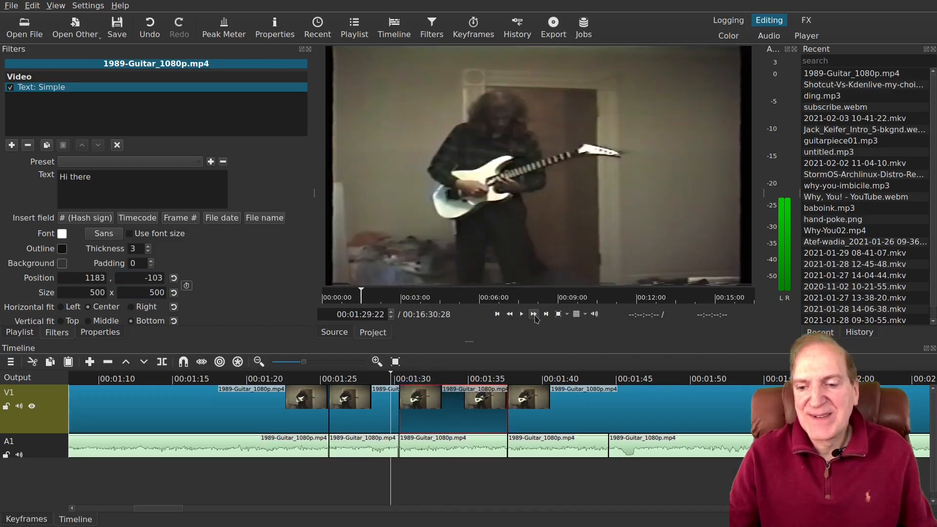
left_click(521, 314)
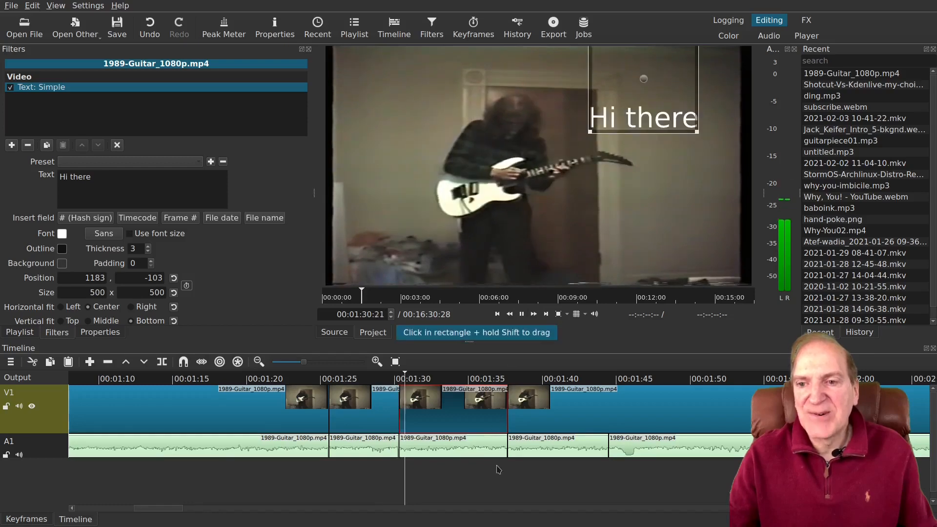
left_click(522, 314)
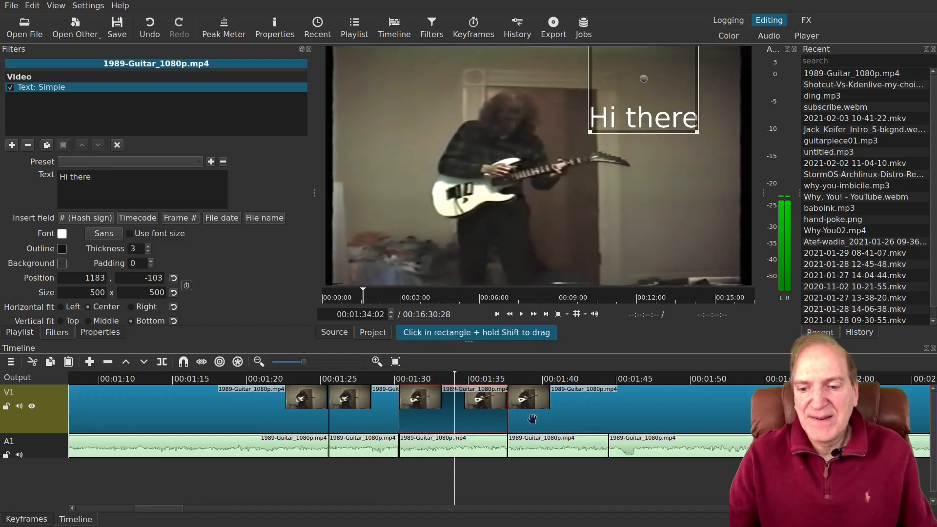
- Browse the favorite, video and audio filters offered for the A1 clip between 00:01:37:20 and 00:01:44:15, with the playhead at 00:01:32:12
left_click(533, 443)
left_click(430, 379)
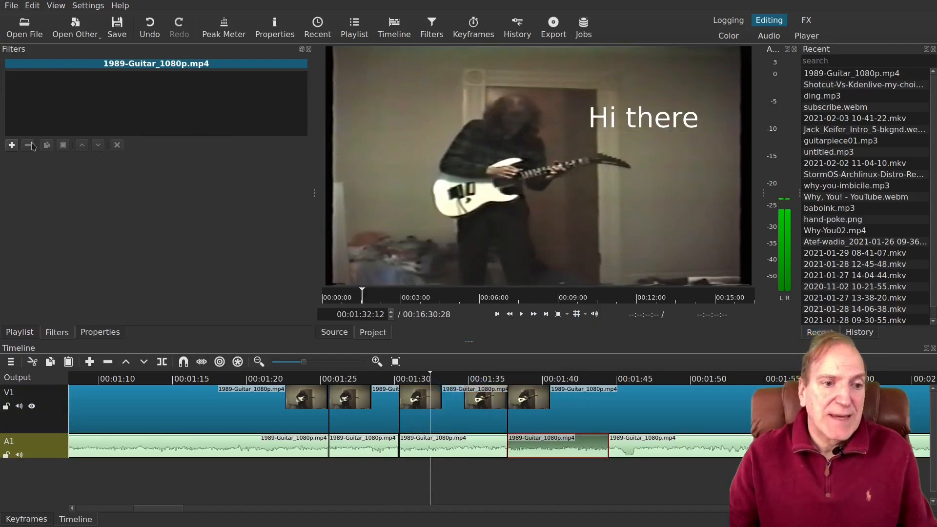
left_click(10, 145)
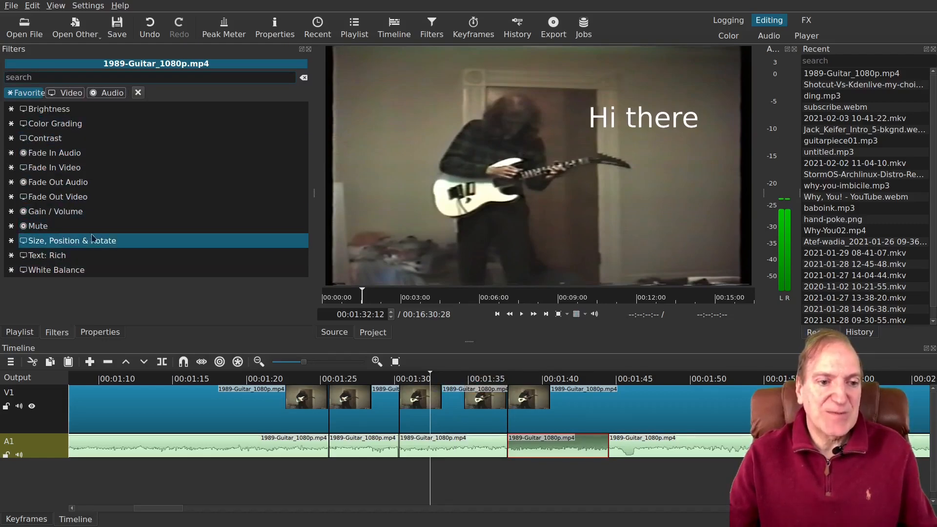
left_click(106, 93)
left_click(70, 93)
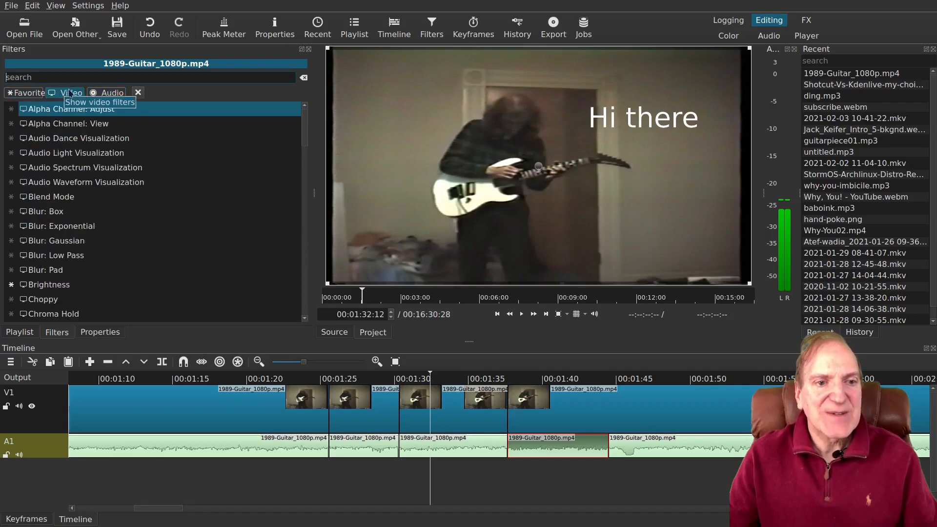
left_click(112, 92)
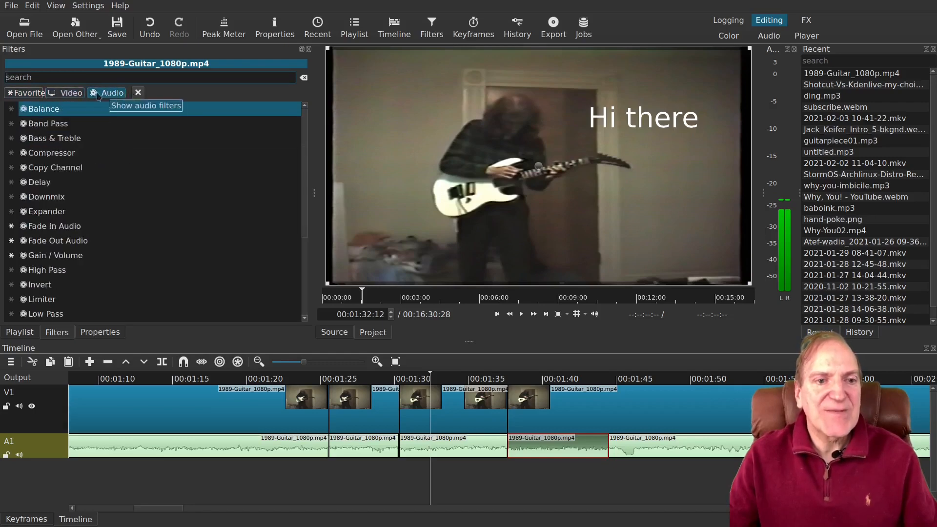
left_click(66, 94)
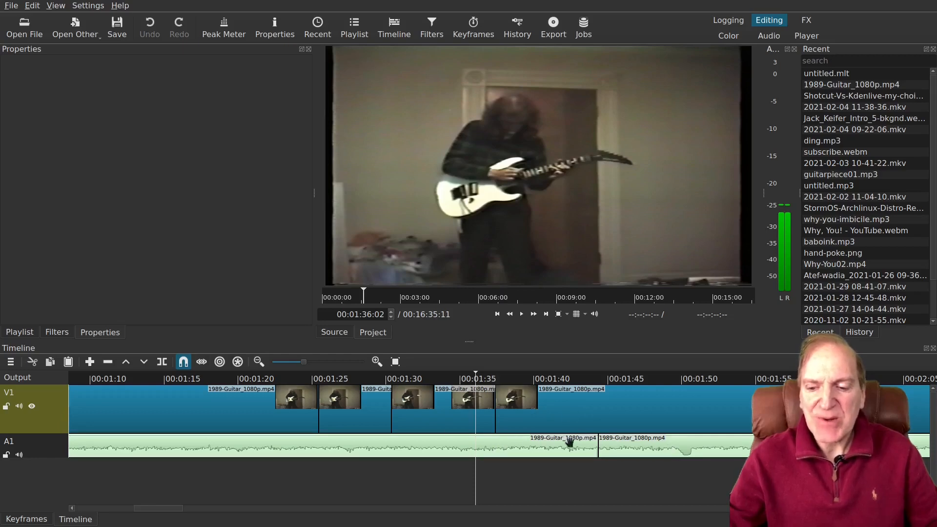
- Create a Dissolve transition on V1 by overlapping the last clip with the end of the clip before it
left_click(587, 413)
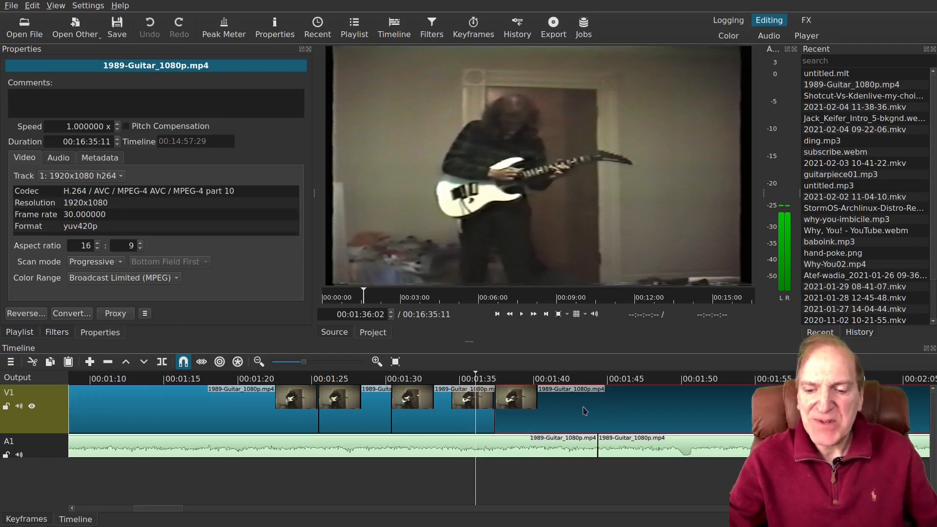
left_click_drag(585, 411, 567, 416)
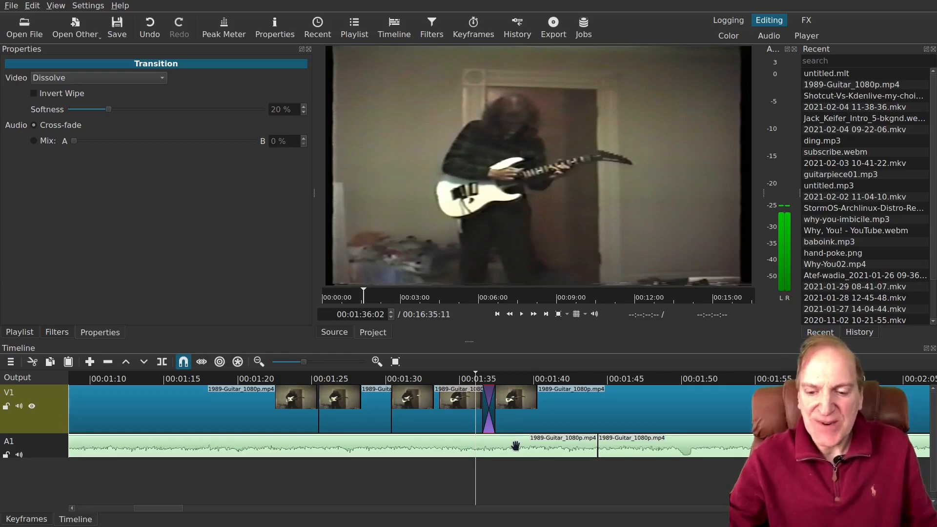
left_click(517, 425)
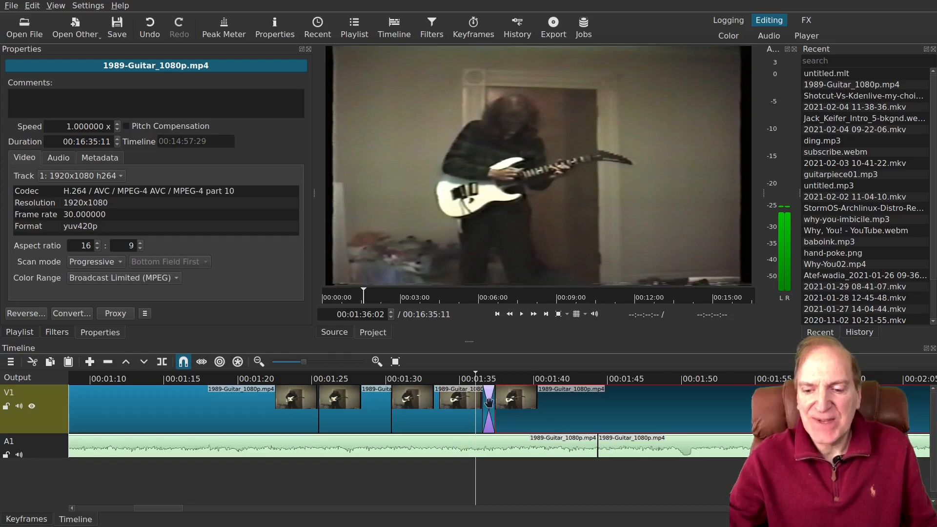
- Overlap the last A1 clip with the preceding one to create an audio cross-fade, and undo both the A1 and V1 transitions
left_click(630, 449)
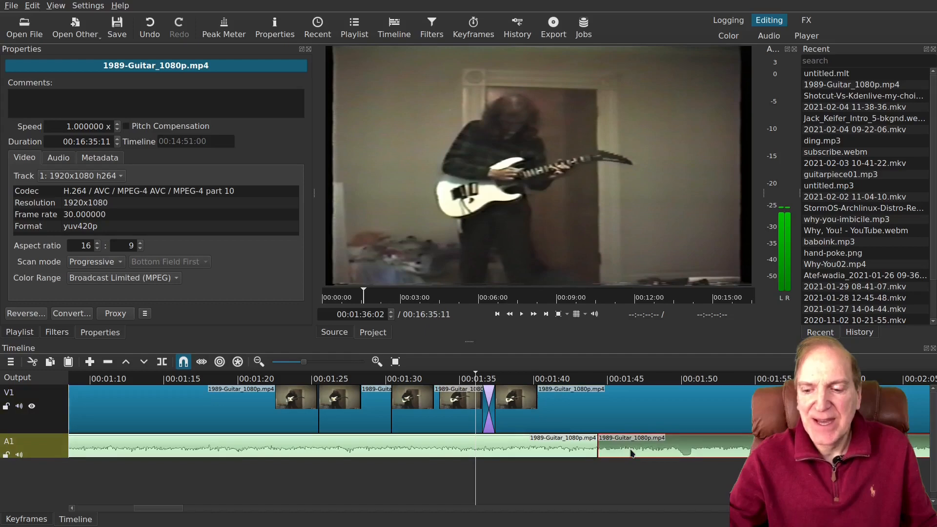
left_click_drag(630, 453, 616, 453)
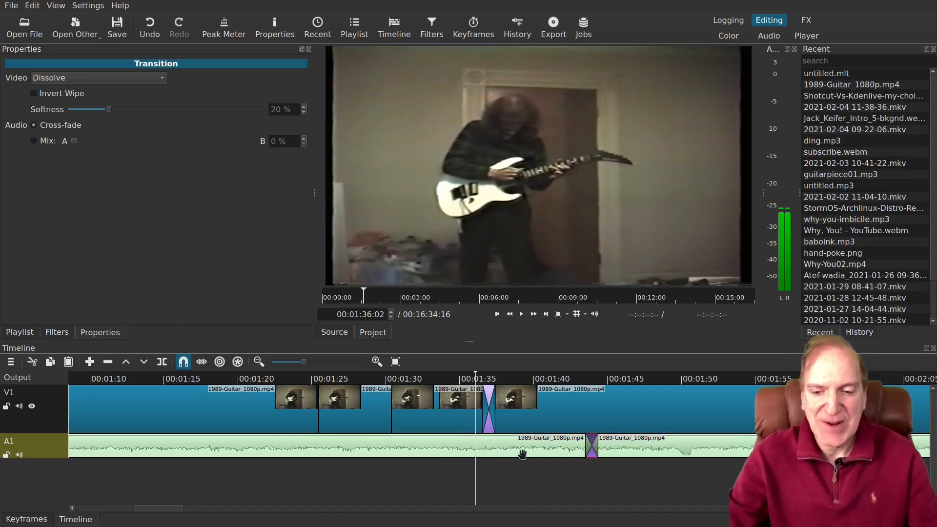
key("ctrl+z")
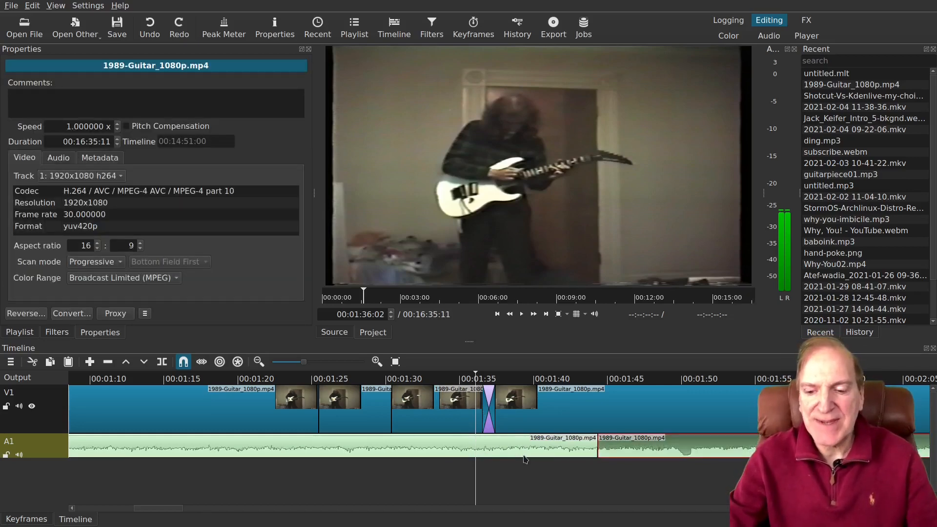
key("ctrl+z")
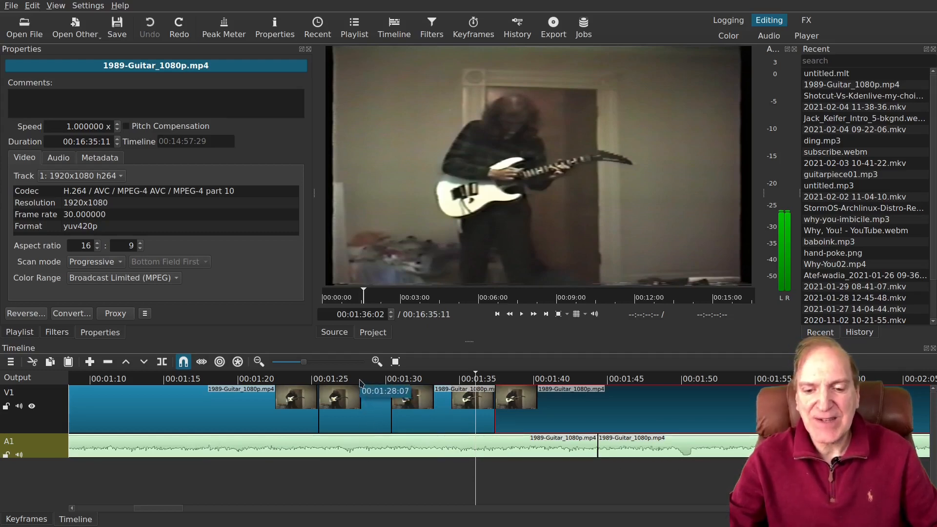
- Move the playhead to 00:01:28:04 and select V1 and A1 clips one at a time, ending on the seven-second V1 clip
left_click(357, 405)
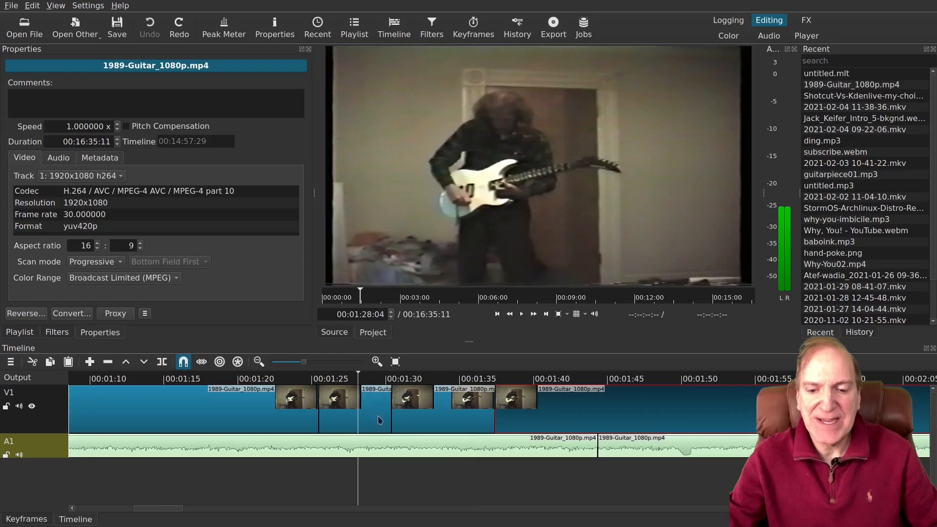
left_click(336, 428)
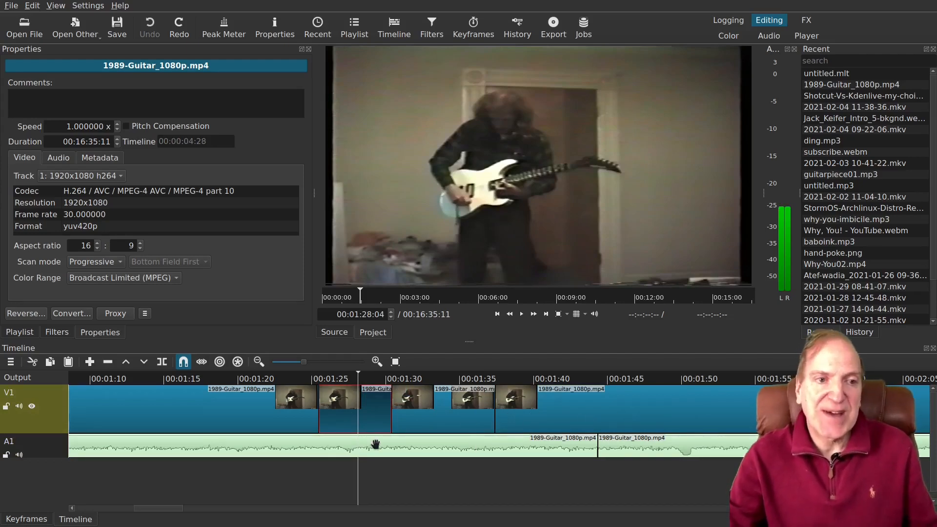
left_click(248, 449)
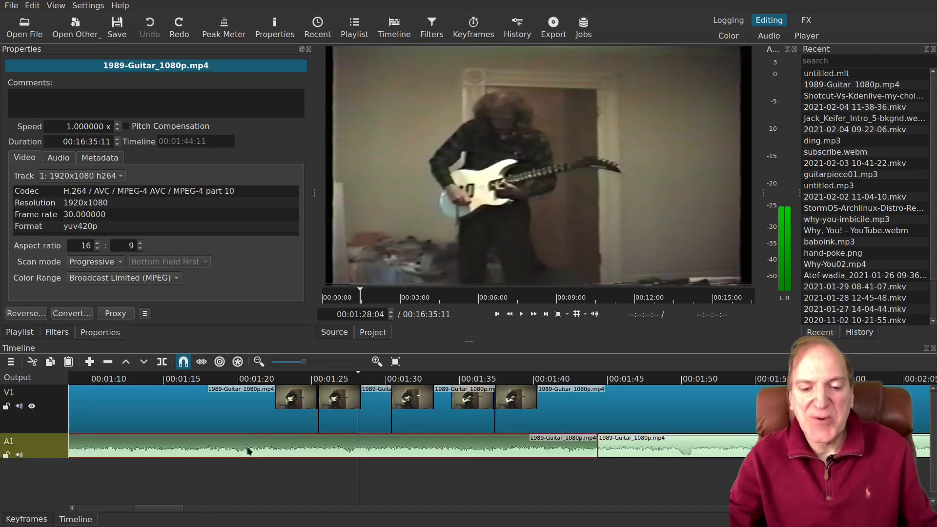
left_click(247, 419)
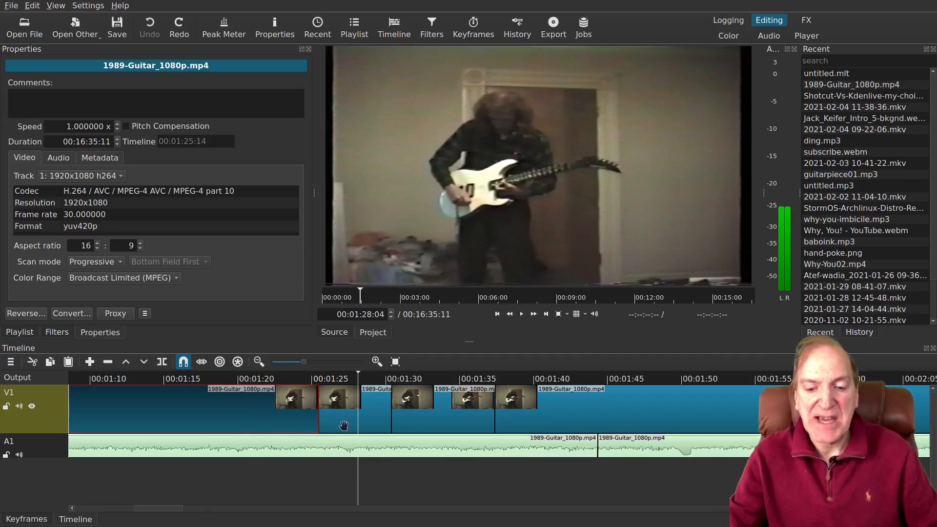
left_click(416, 427)
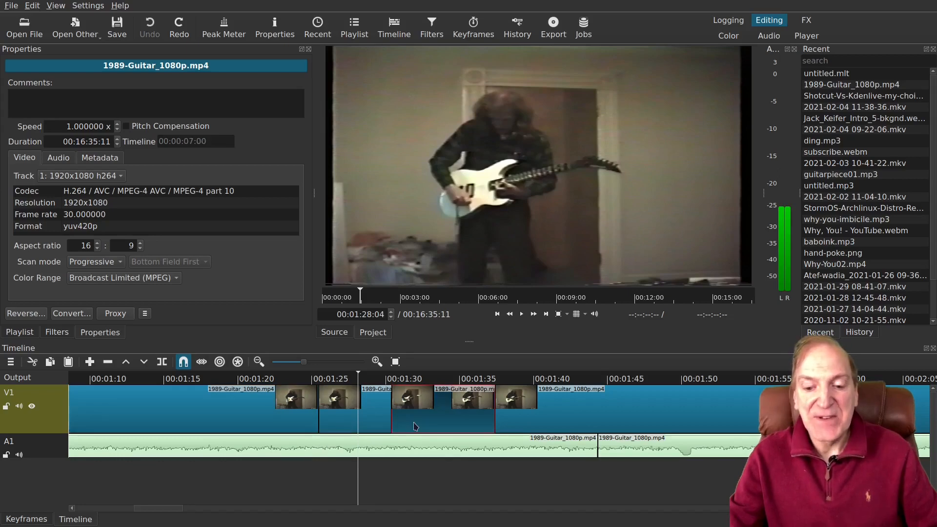